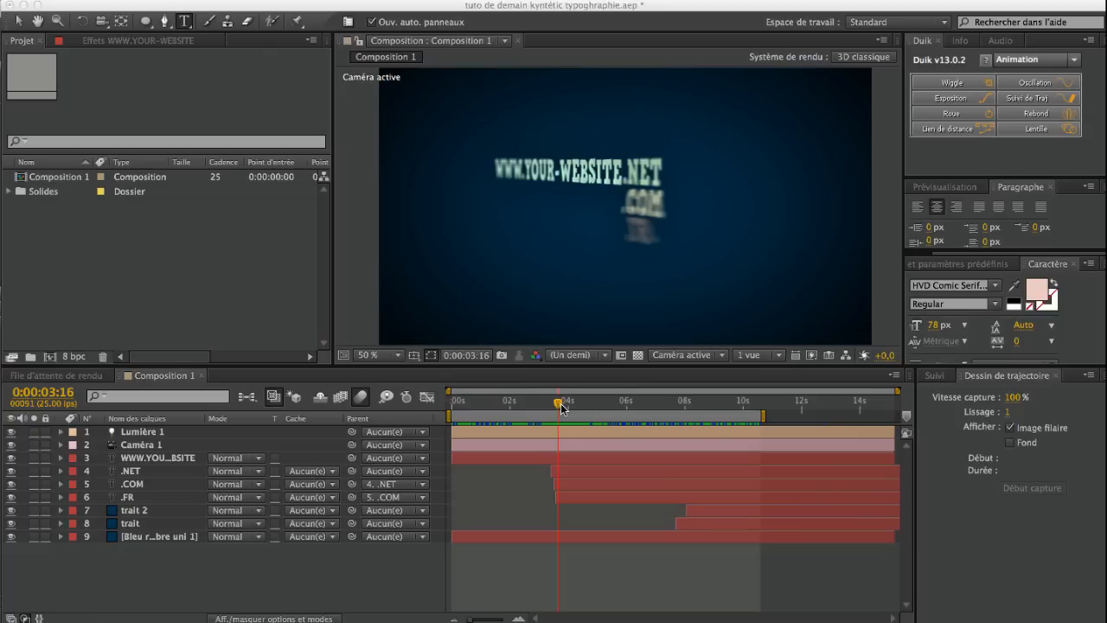
- Scrub through Composition 1 to preview how the website text, its extensions and the underlines animate
{"action": "left_click", "coordinate": [561, 403]}
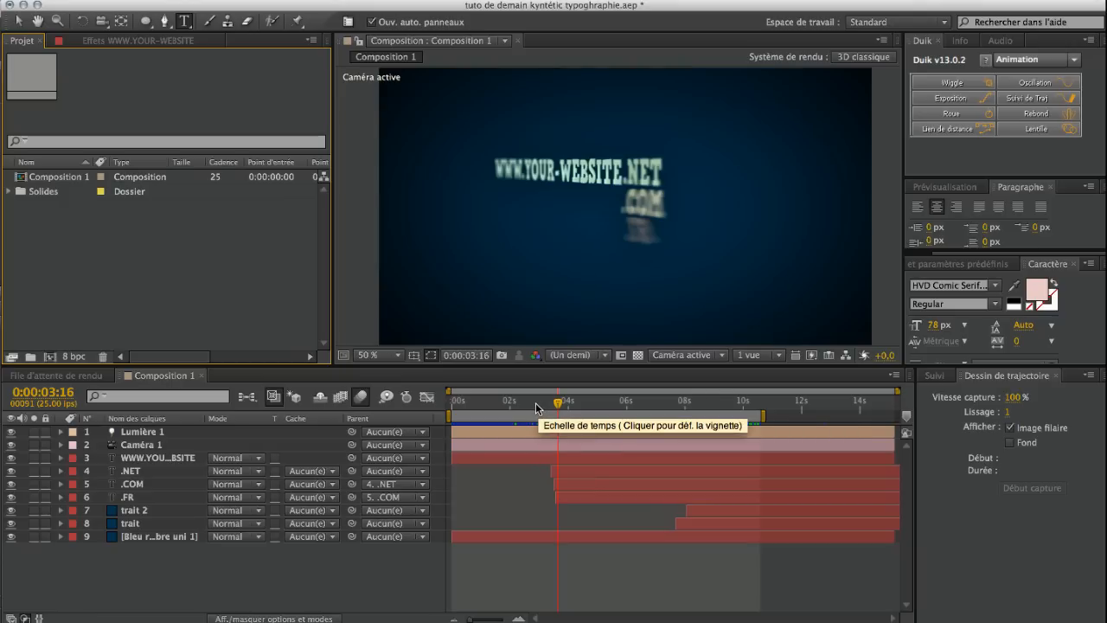
{"action": "left_click", "coordinate": [536, 404]}
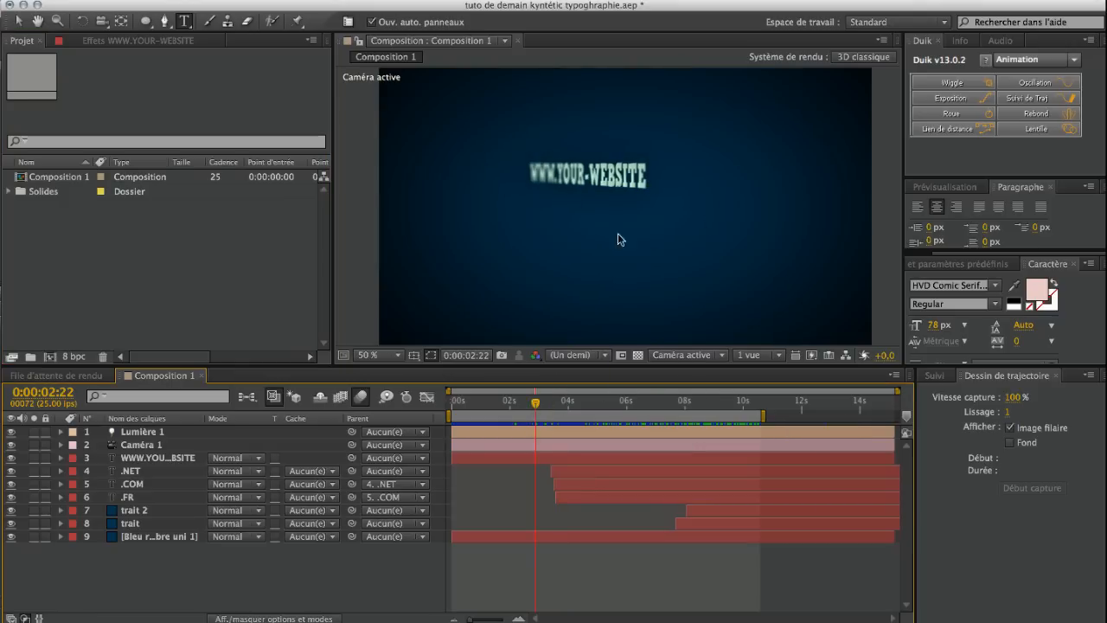
{"action": "mouse_move", "coordinate": [562, 403]}
{"action": "left_mouse_down"}
{"action": "mouse_move", "coordinate": [595, 403]}
{"action": "mouse_move", "coordinate": [546, 405]}
{"action": "mouse_move", "coordinate": [558, 410]}
{"action": "left_mouse_up"}
{"action": "key", "text": "space"}
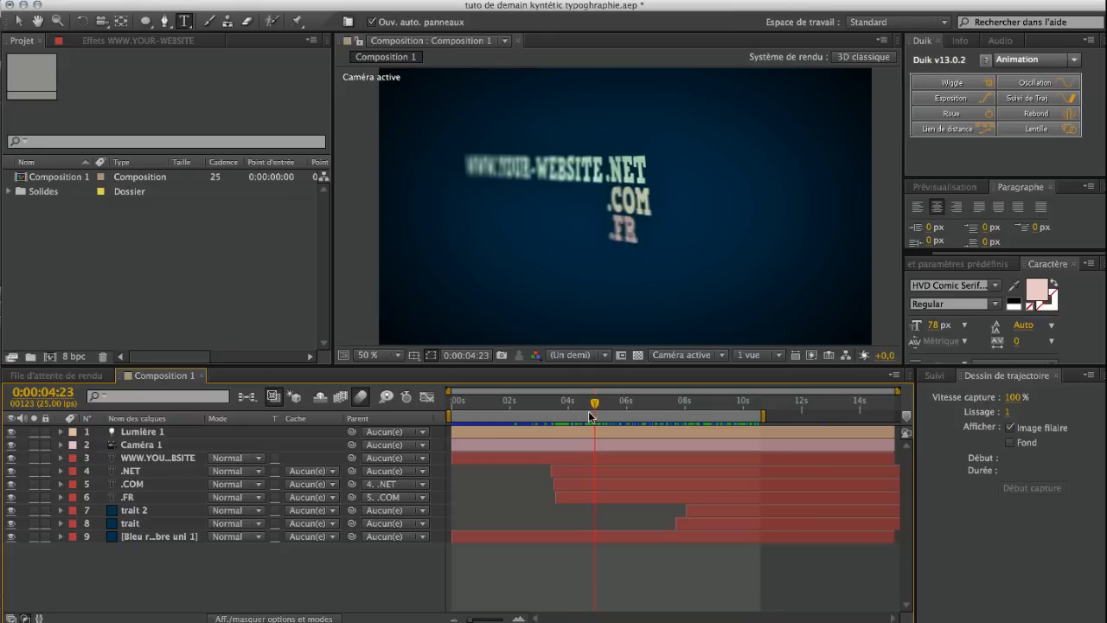
{"action": "left_click_drag", "start_coordinate": [596, 406], "coordinate": [563, 419]}
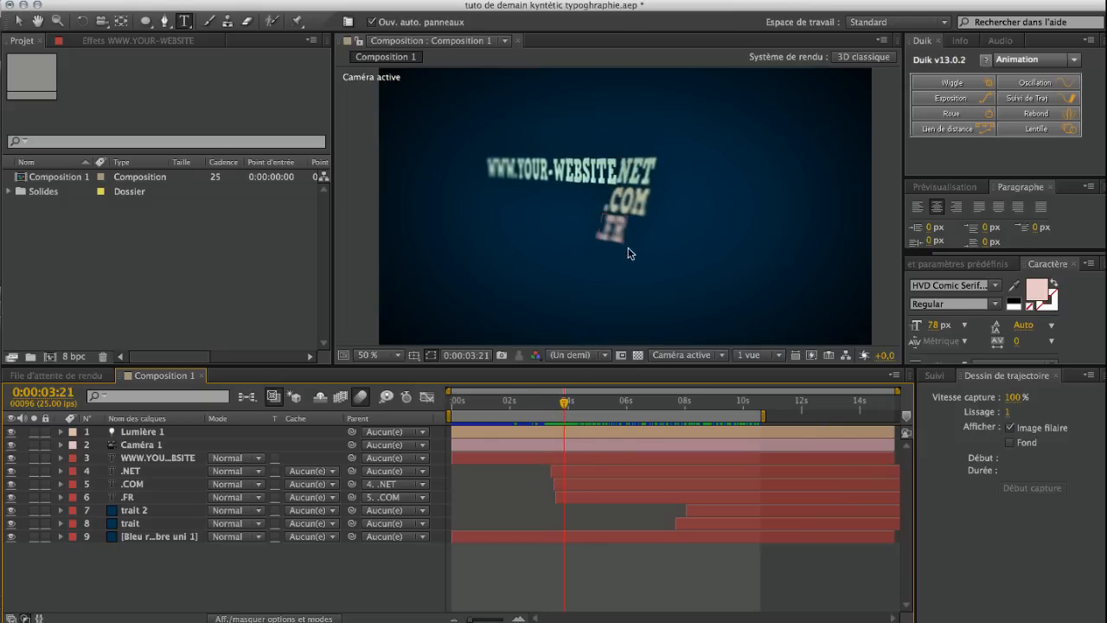
{"action": "left_click_drag", "start_coordinate": [567, 407], "coordinate": [738, 406]}
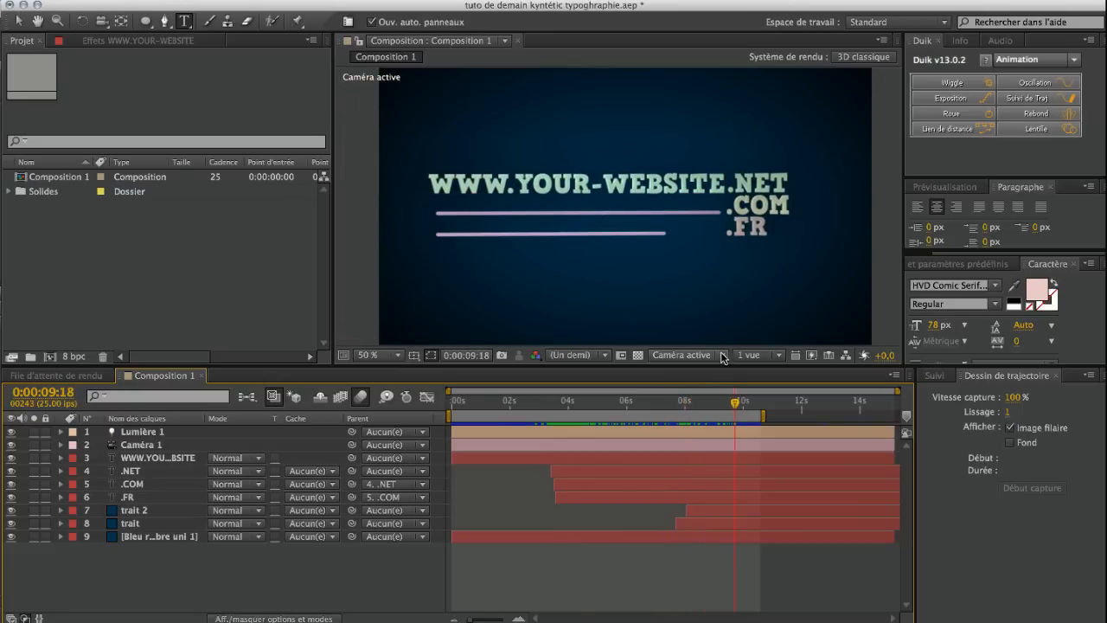
{"action": "mouse_move", "coordinate": [730, 406]}
{"action": "left_mouse_down"}
{"action": "mouse_move", "coordinate": [539, 407]}
{"action": "mouse_move", "coordinate": [732, 400]}
{"action": "left_mouse_up"}
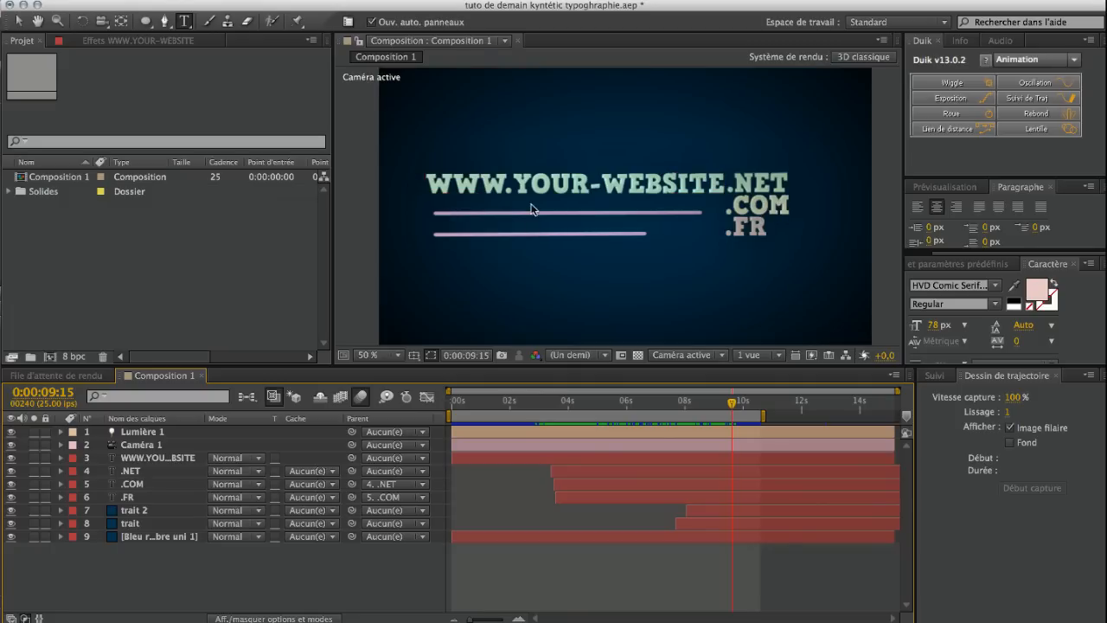
{"action": "left_click_drag", "start_coordinate": [694, 403], "coordinate": [720, 403]}
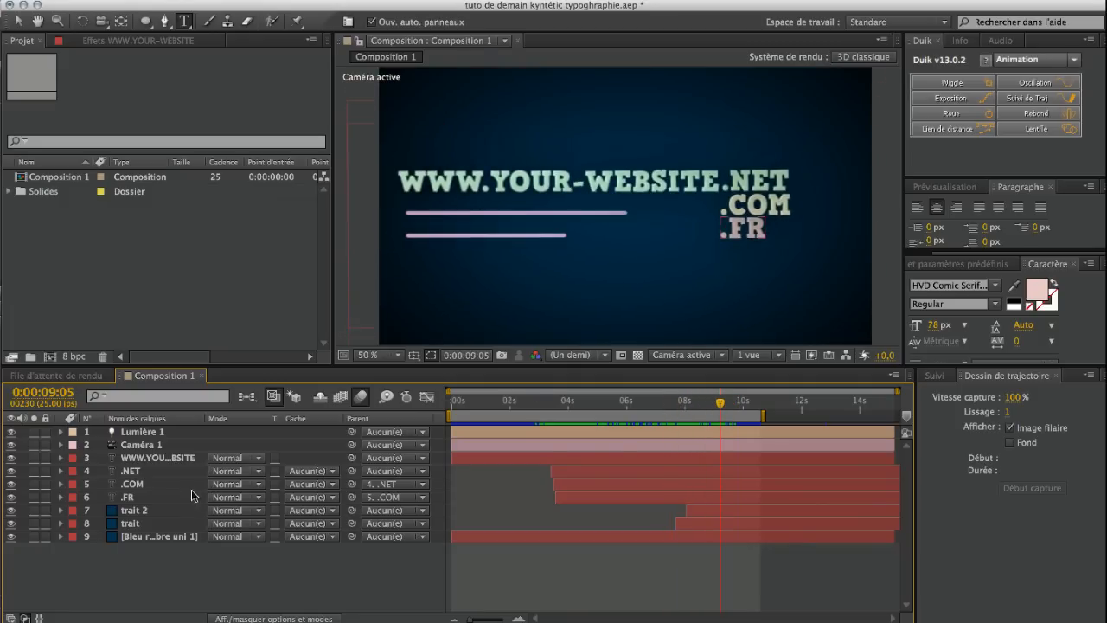
{"action": "left_click", "coordinate": [158, 458]}
{"action": "left_click", "coordinate": [61, 457]}
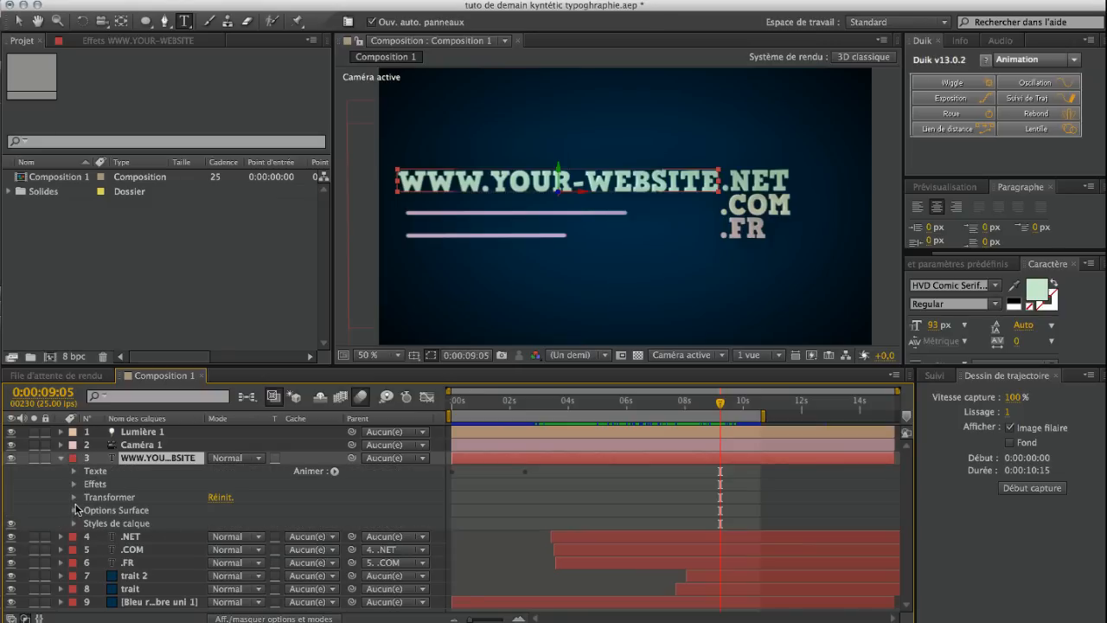
{"action": "left_click", "coordinate": [74, 471]}
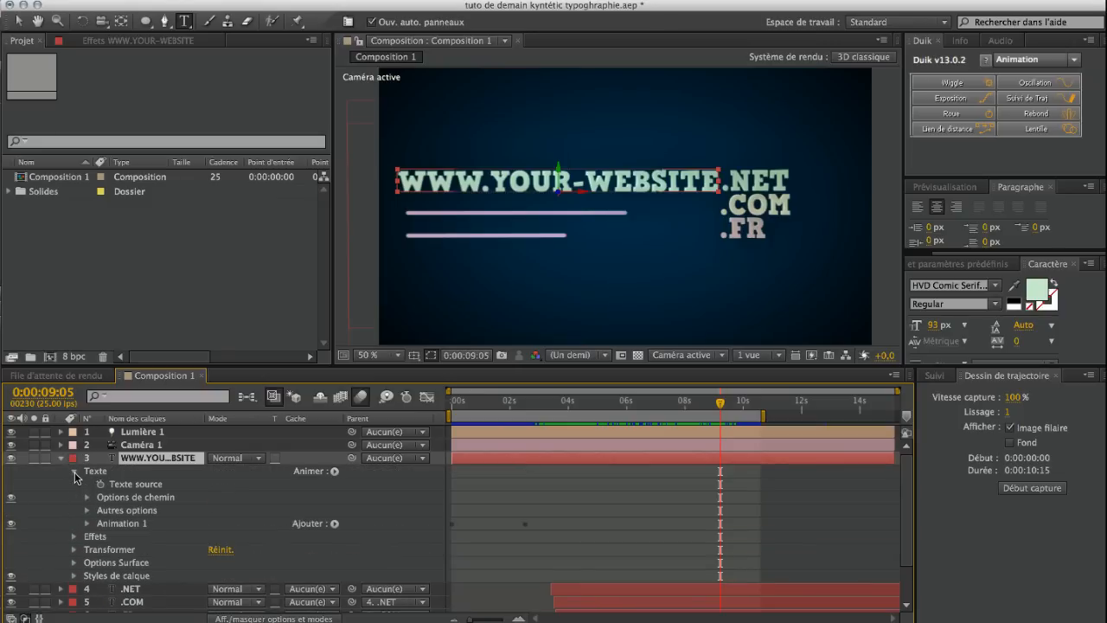
{"action": "left_click", "coordinate": [88, 523]}
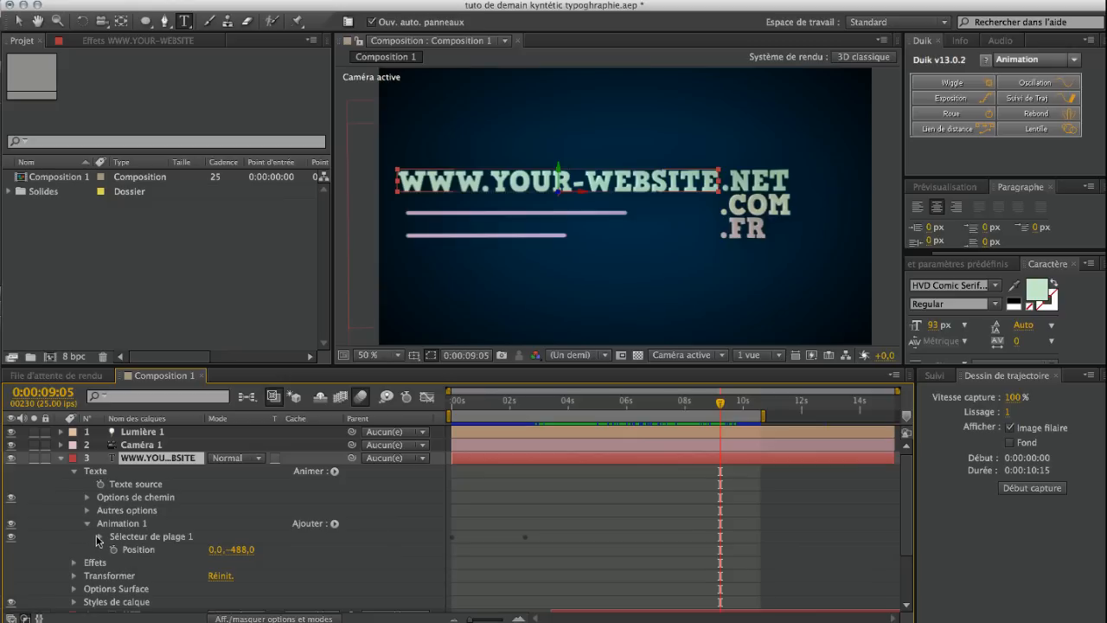
{"action": "left_click", "coordinate": [98, 537]}
{"action": "scroll", "coordinate": [428, 543], "scroll_direction": "down", "scroll_amount": 2}
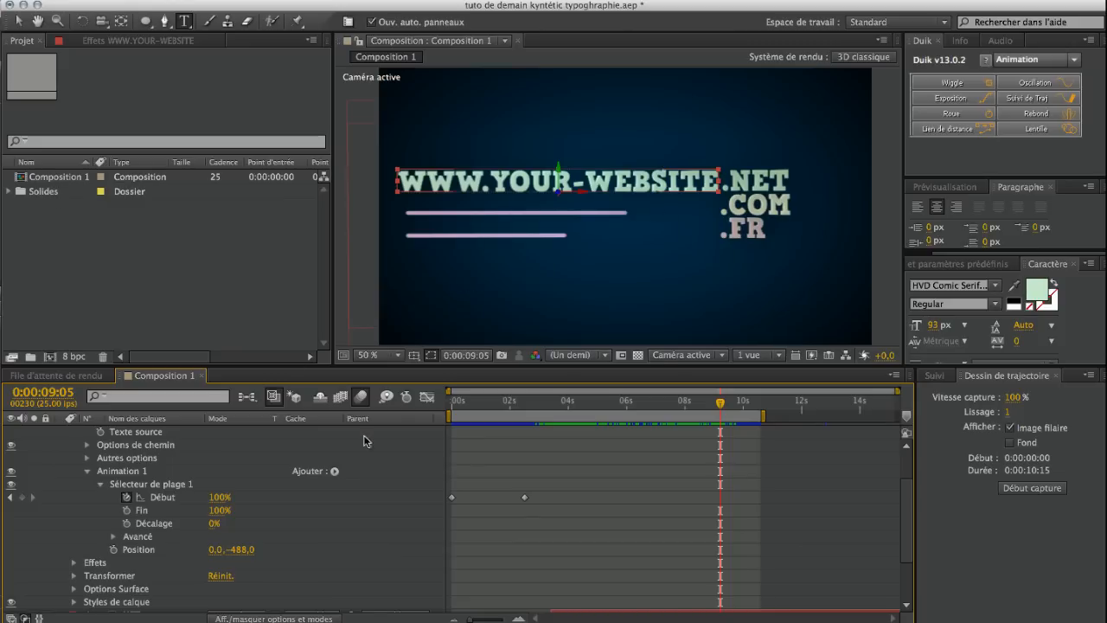
{"action": "scroll", "coordinate": [238, 498], "scroll_direction": "up", "scroll_amount": 3}
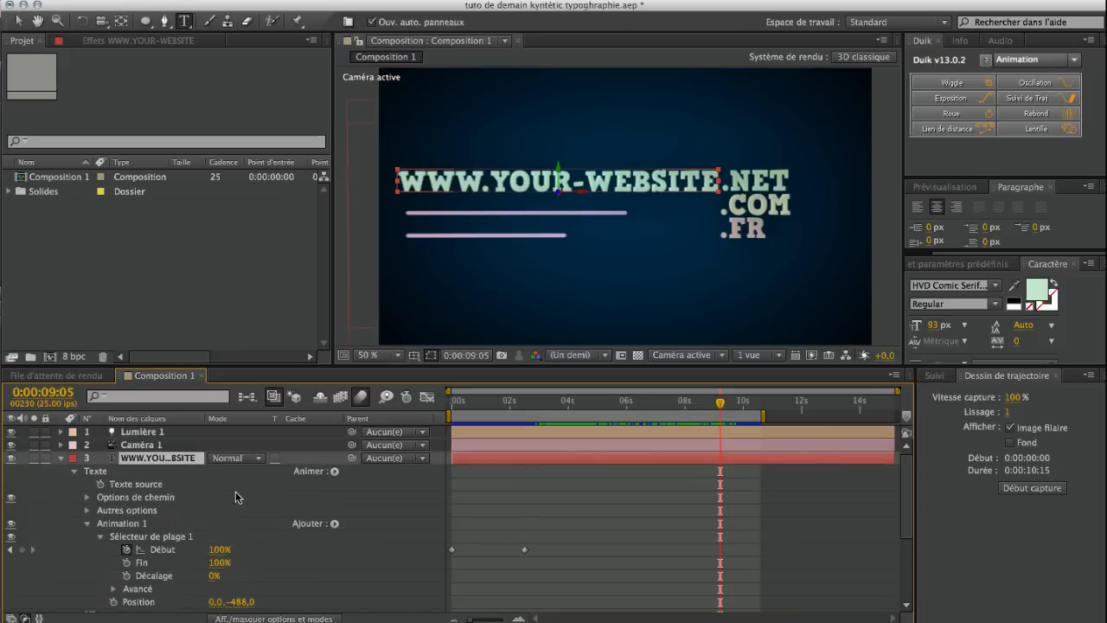
{"action": "left_click", "coordinate": [61, 458]}
- Inspect the effects on the trait 2 layer and scrub the timeline to preview the line and extension animations
{"action": "left_click", "coordinate": [128, 472]}
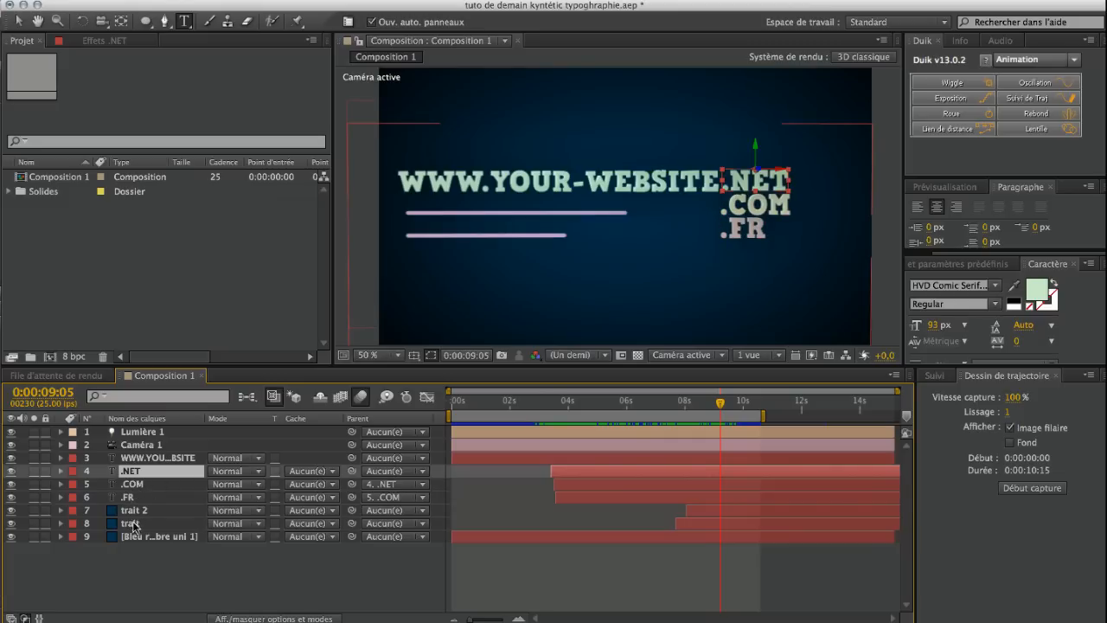
{"action": "left_click", "coordinate": [130, 523]}
{"action": "left_click", "coordinate": [134, 511]}
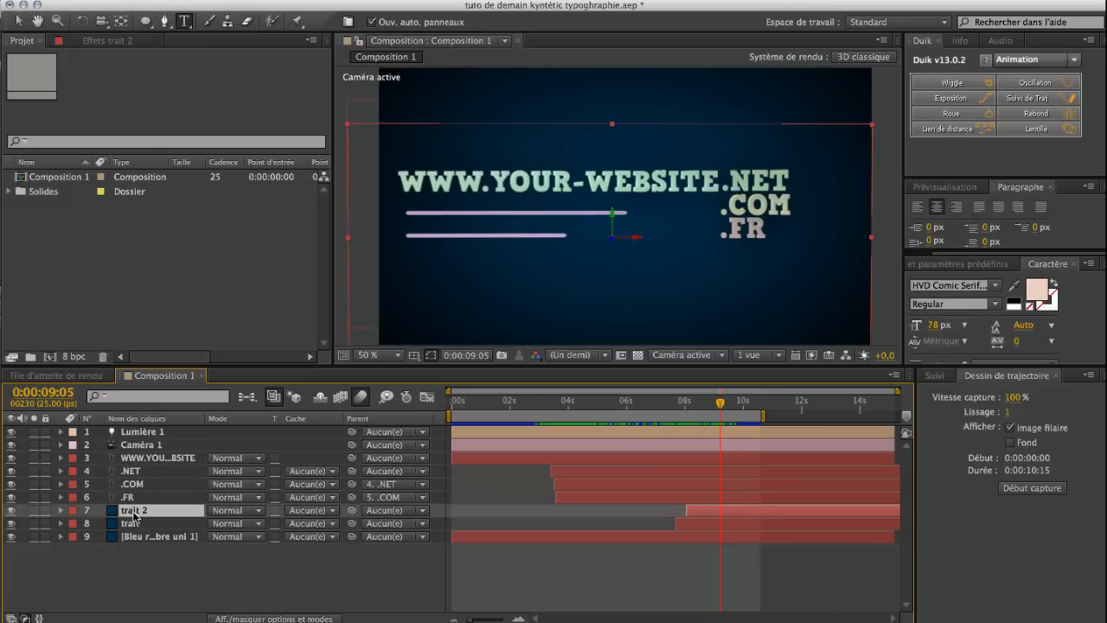
{"action": "left_click", "coordinate": [107, 41]}
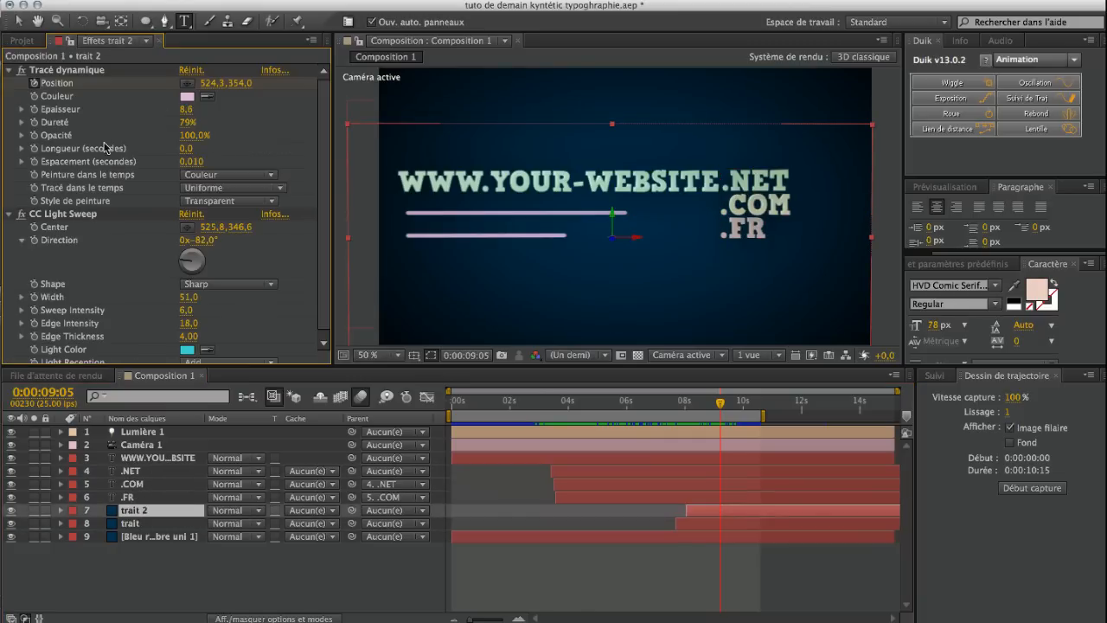
{"action": "left_click", "coordinate": [9, 216]}
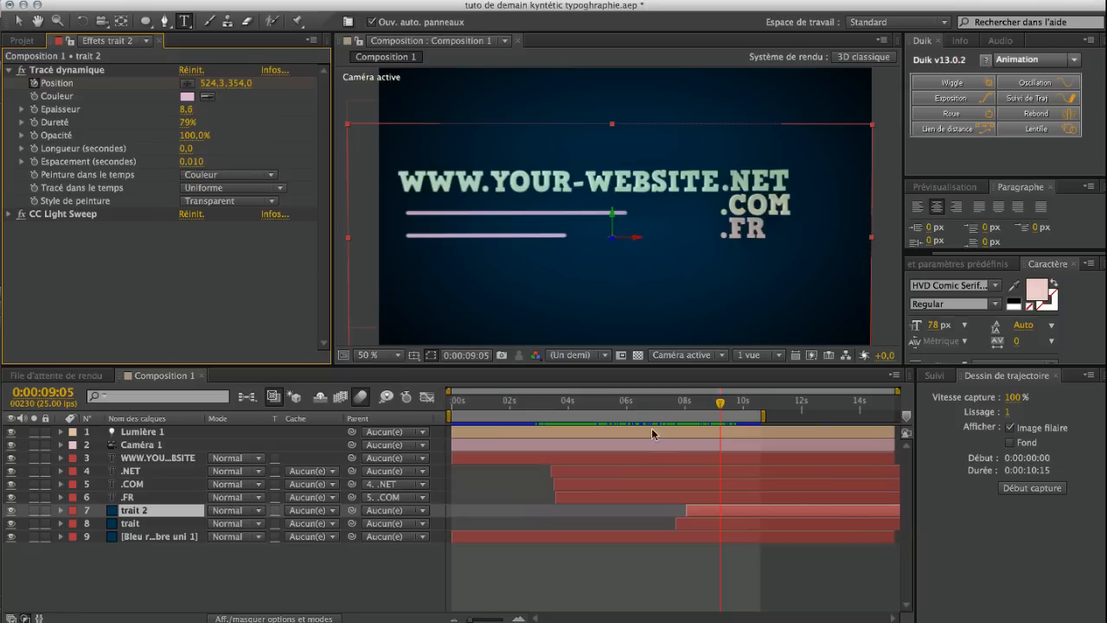
{"action": "left_click", "coordinate": [673, 404]}
{"action": "left_click_drag", "start_coordinate": [674, 407], "coordinate": [742, 407]}
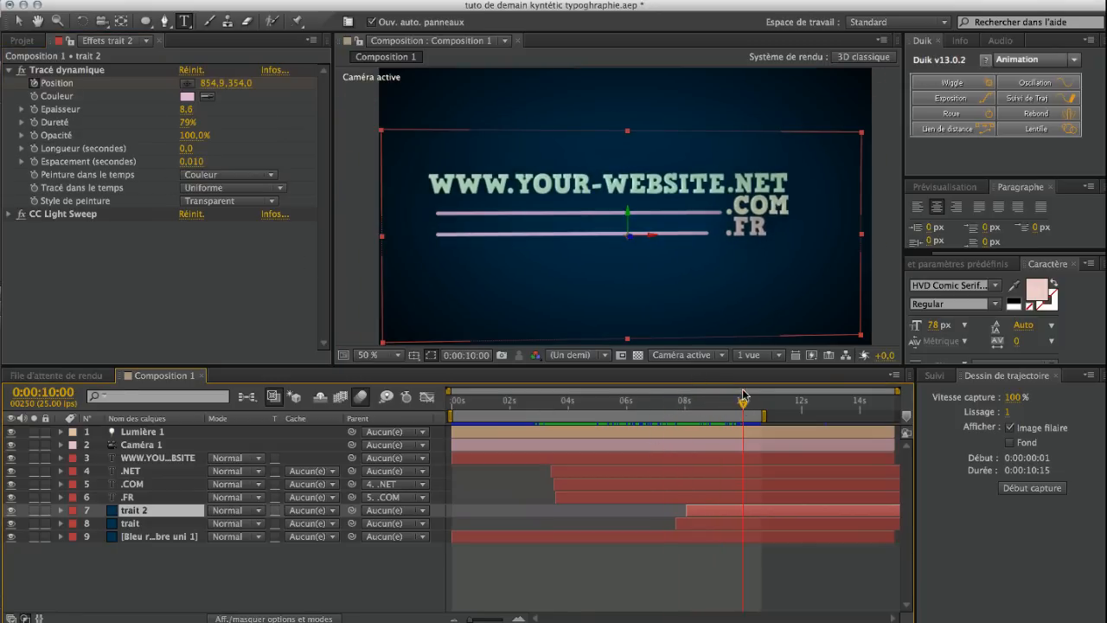
{"action": "left_click_drag", "start_coordinate": [653, 406], "coordinate": [561, 411]}
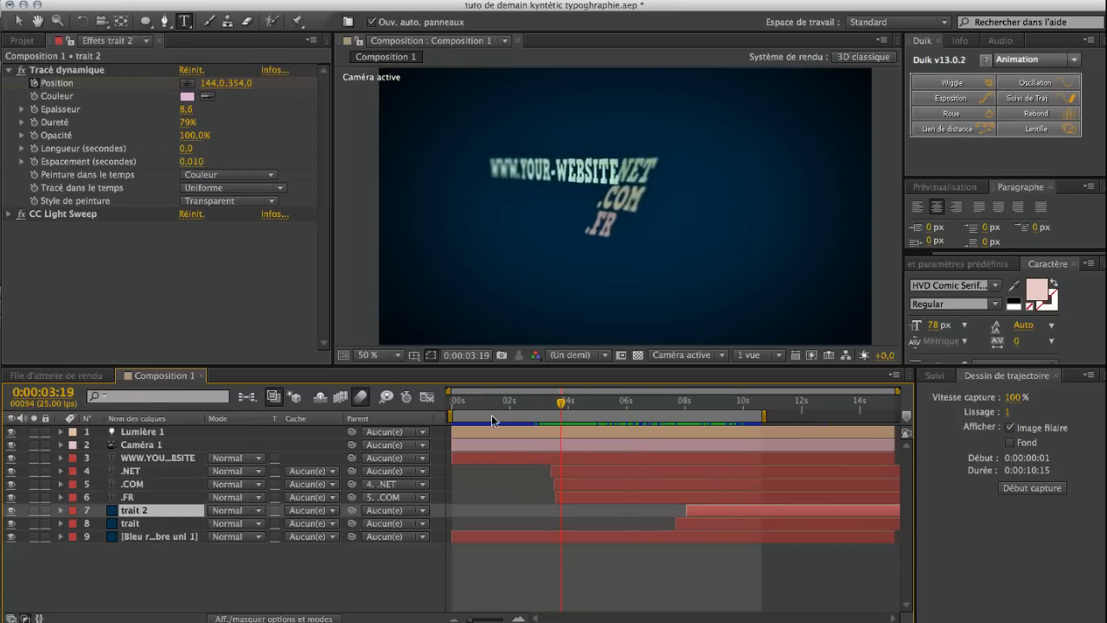
- Create a new HDV/HDTV 720 25 composition named Composition 2 with a duration of 0:00:16:04
{"action": "left_click", "coordinate": [21, 40]}
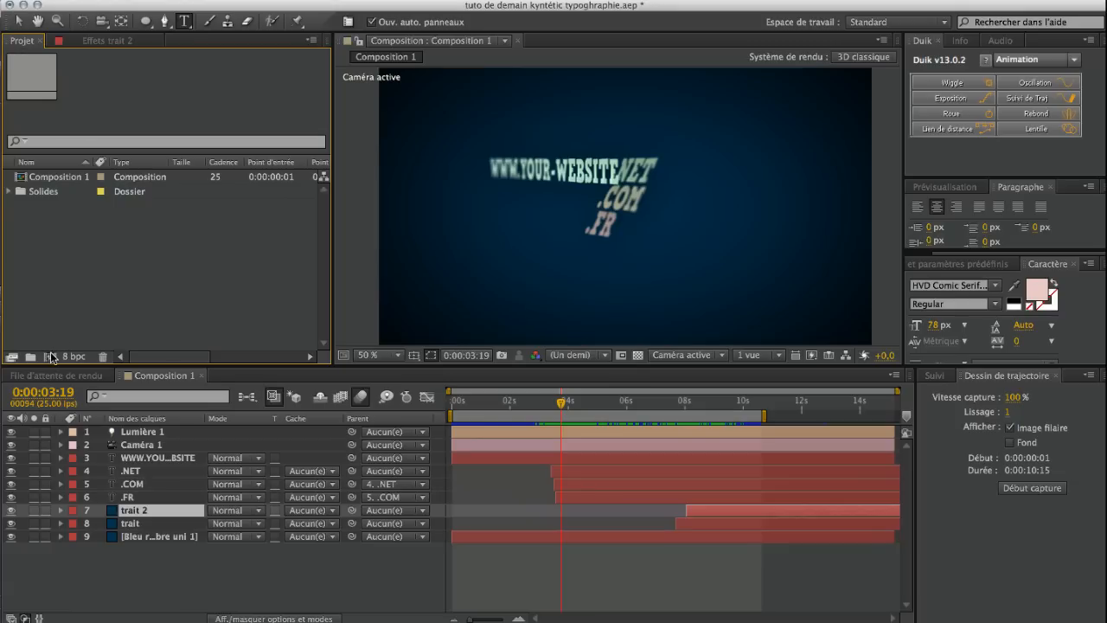
{"action": "left_click", "coordinate": [49, 358]}
{"action": "left_click", "coordinate": [481, 393]}
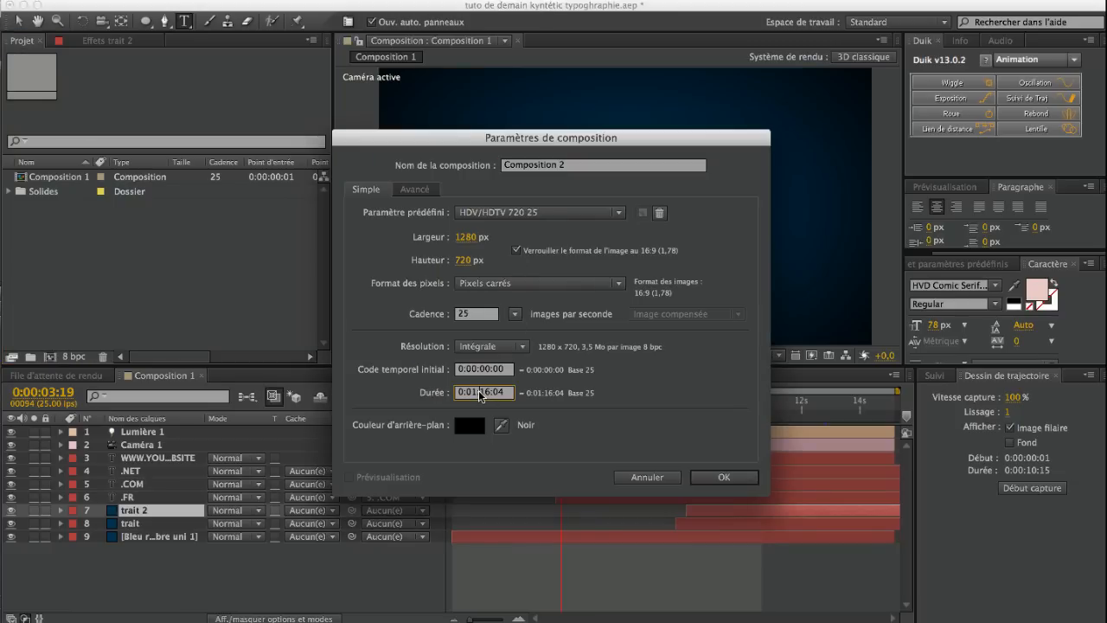
{"action": "key", "text": "BackSpace"}
{"action": "left_click", "coordinate": [731, 475]}
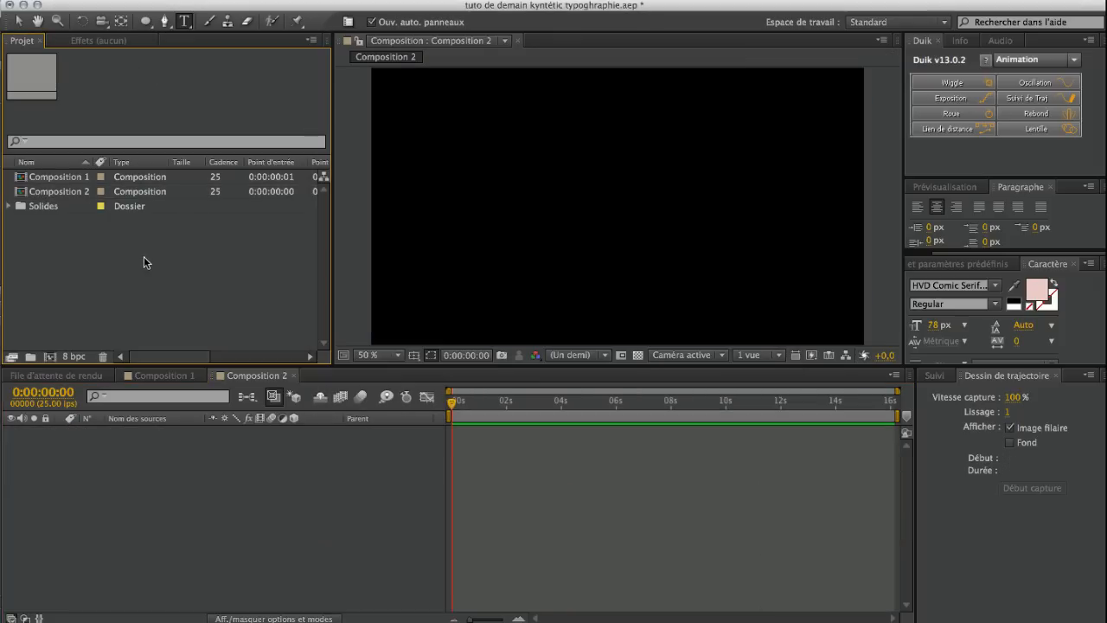
- Add a text layer reading ".COM" to the empty composition
{"action": "right_click", "coordinate": [123, 475]}
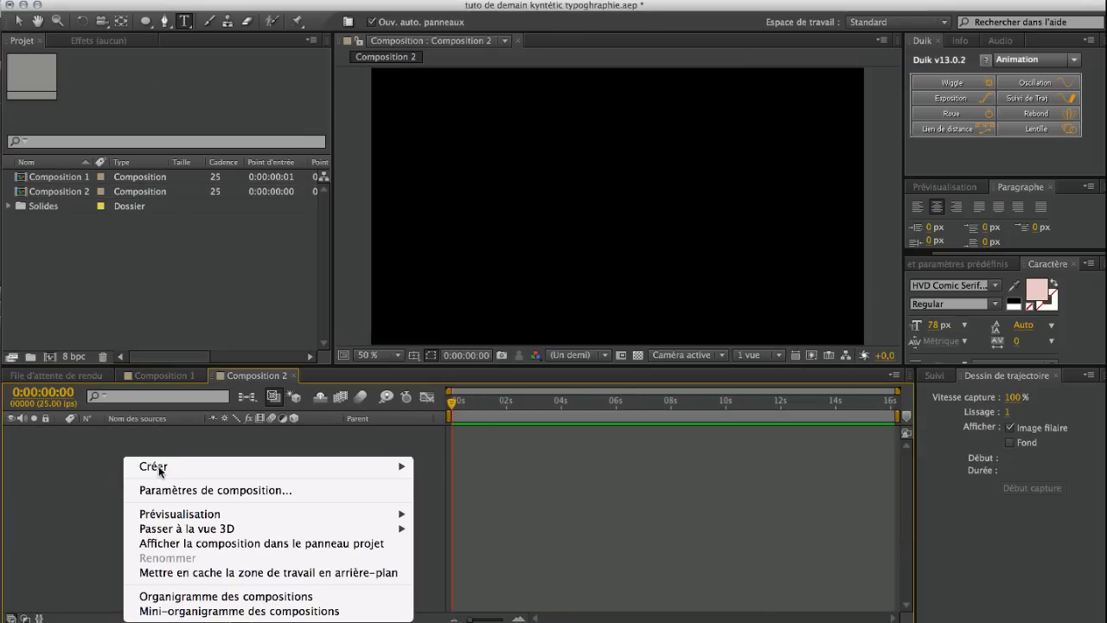
{"action": "mouse_move", "coordinate": [158, 467]}
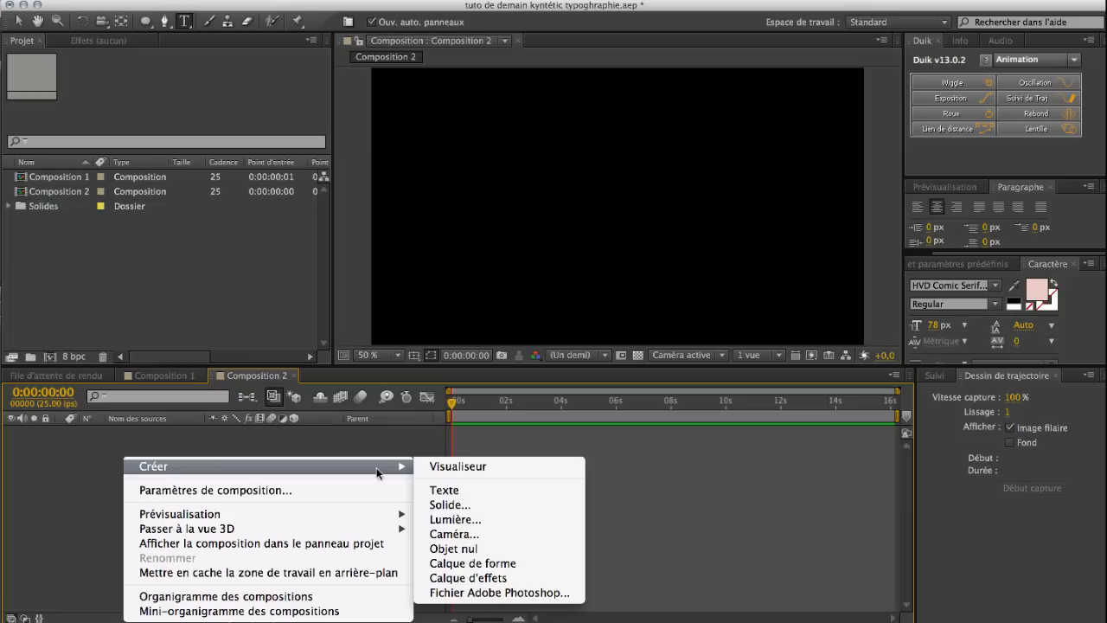
{"action": "left_click", "coordinate": [479, 487]}
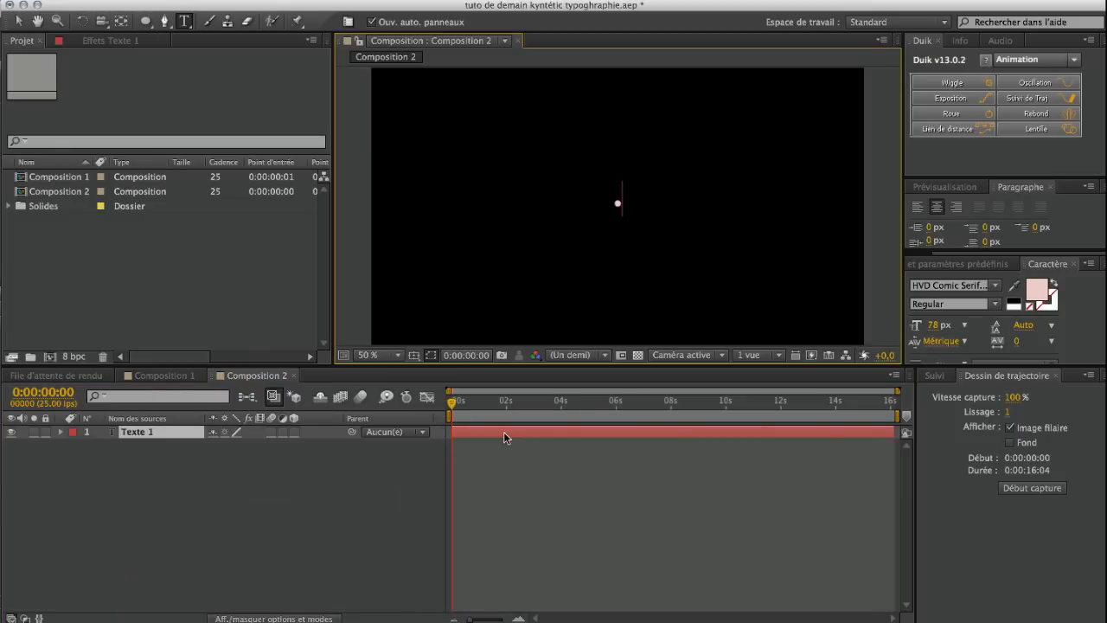
{"action": "type", "text": ".COM"}
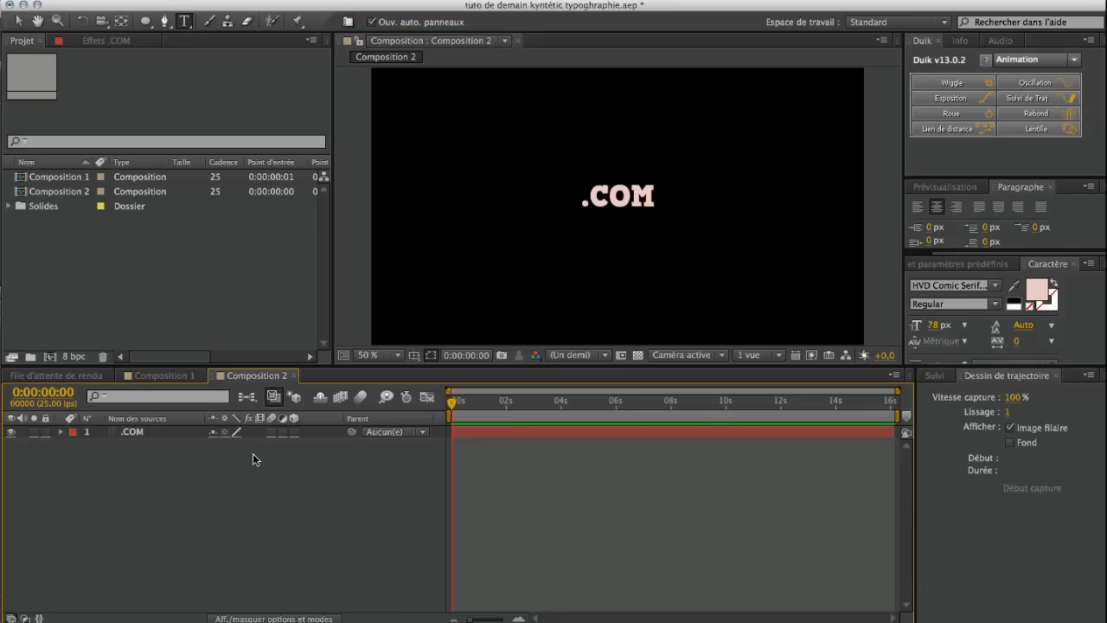
- Move the .COM layer's anchor point to the top centre of the text
{"action": "left_click", "coordinate": [136, 436]}
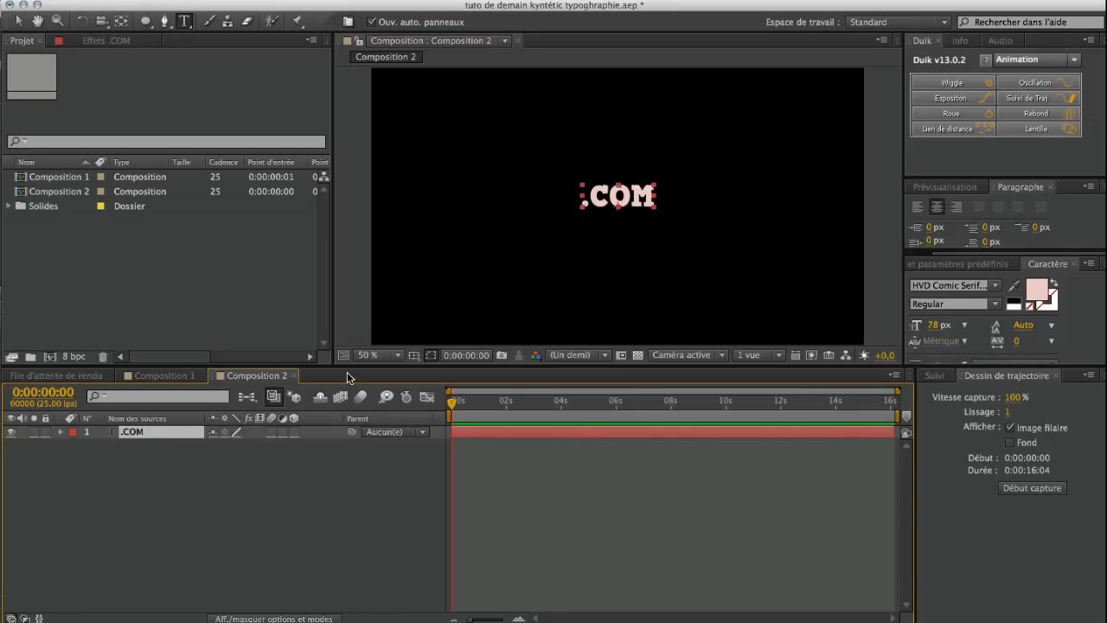
{"action": "key", "text": "y"}
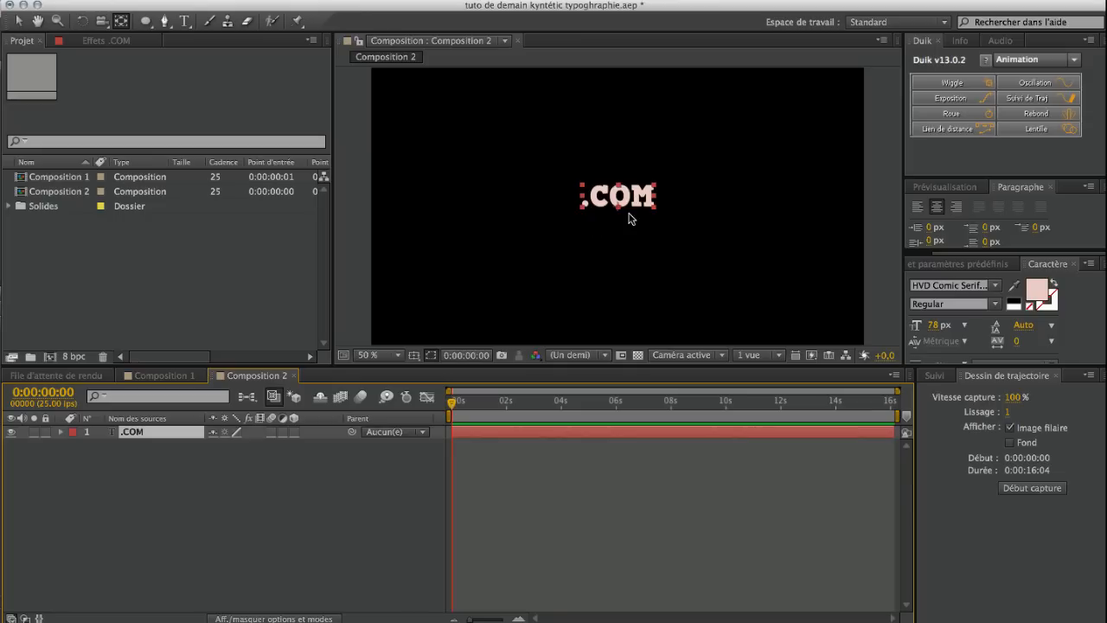
{"action": "scroll", "coordinate": [632, 217], "scroll_direction": "up", "scroll_amount": 7}
{"action": "scroll", "coordinate": [632, 216], "scroll_direction": "down", "scroll_amount": 4}
{"action": "left_click_drag", "start_coordinate": [619, 206], "coordinate": [620, 126]}
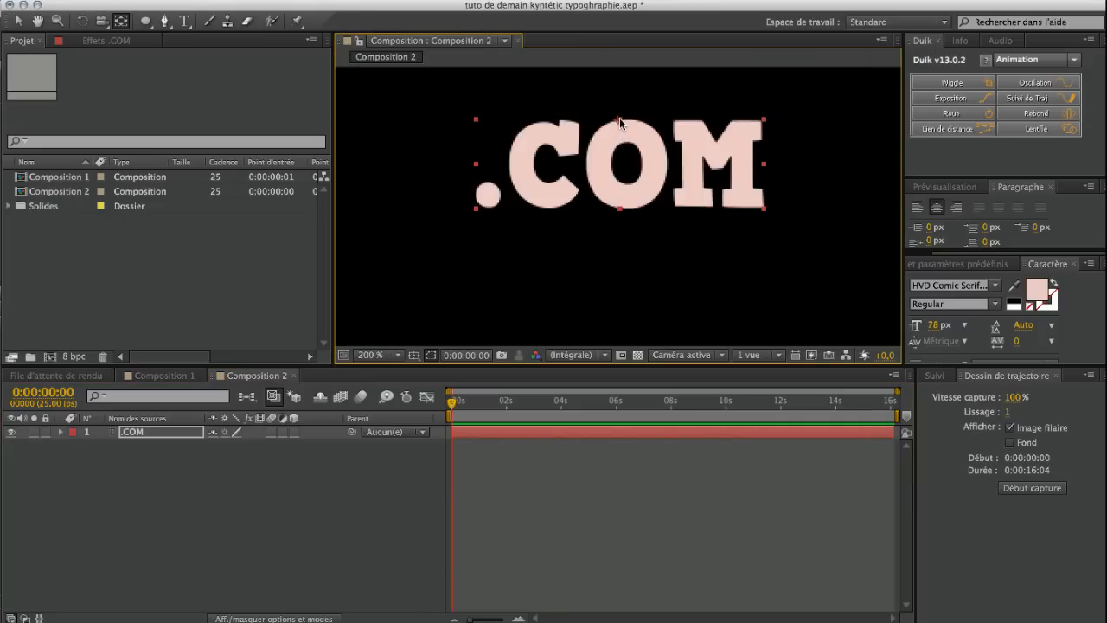
{"action": "left_click", "coordinate": [194, 534]}
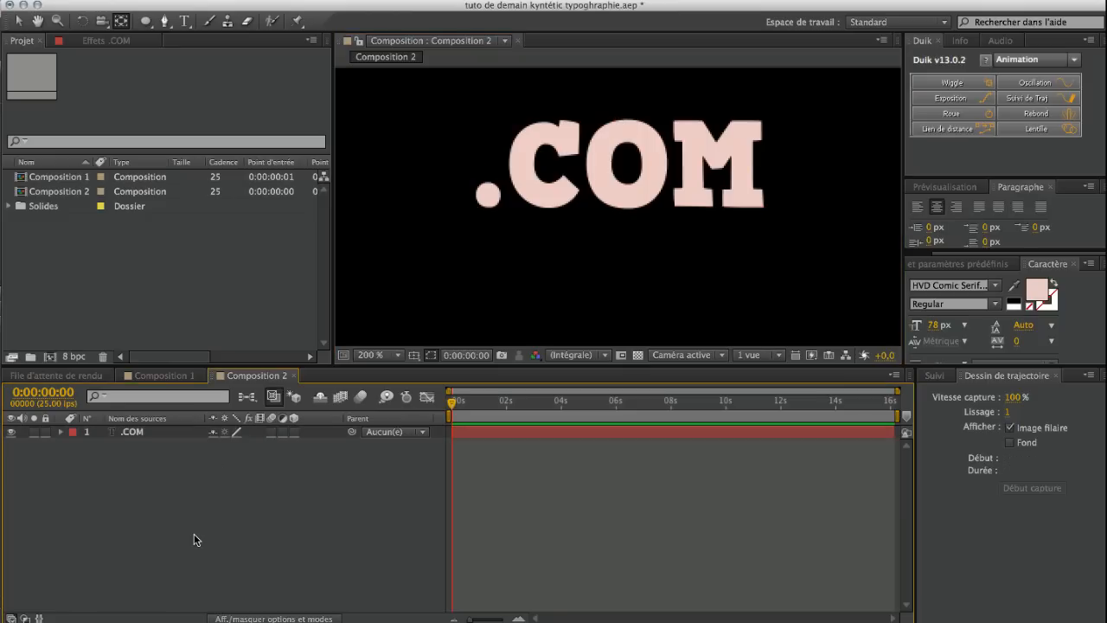
- Make the .COM layer 3D and set its X rotation to 92°
{"action": "left_click", "coordinate": [130, 435]}
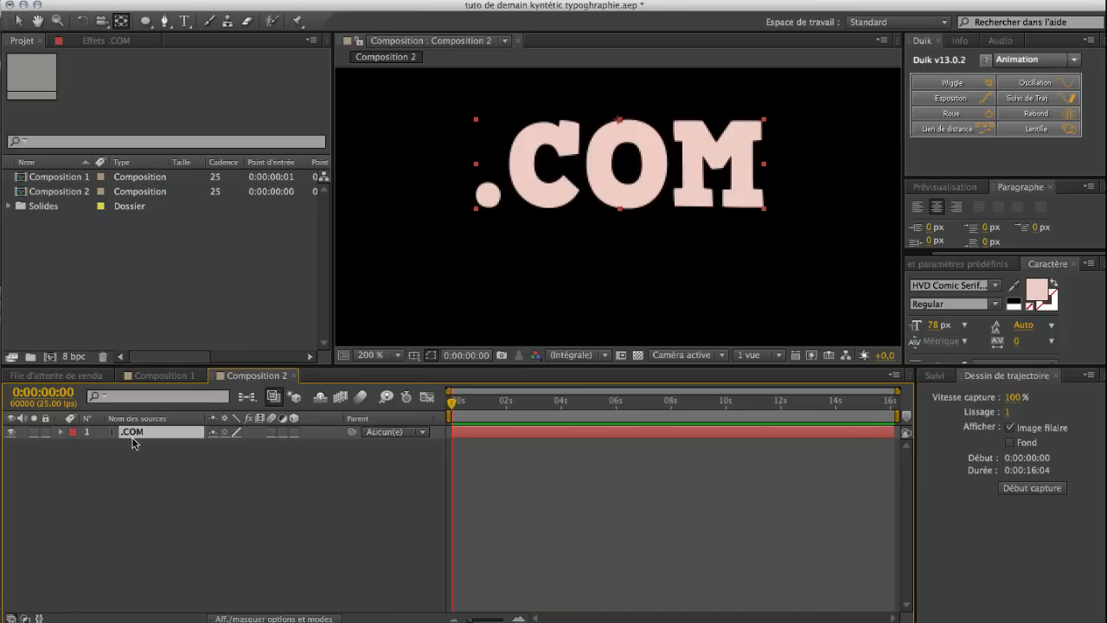
{"action": "left_click", "coordinate": [294, 433]}
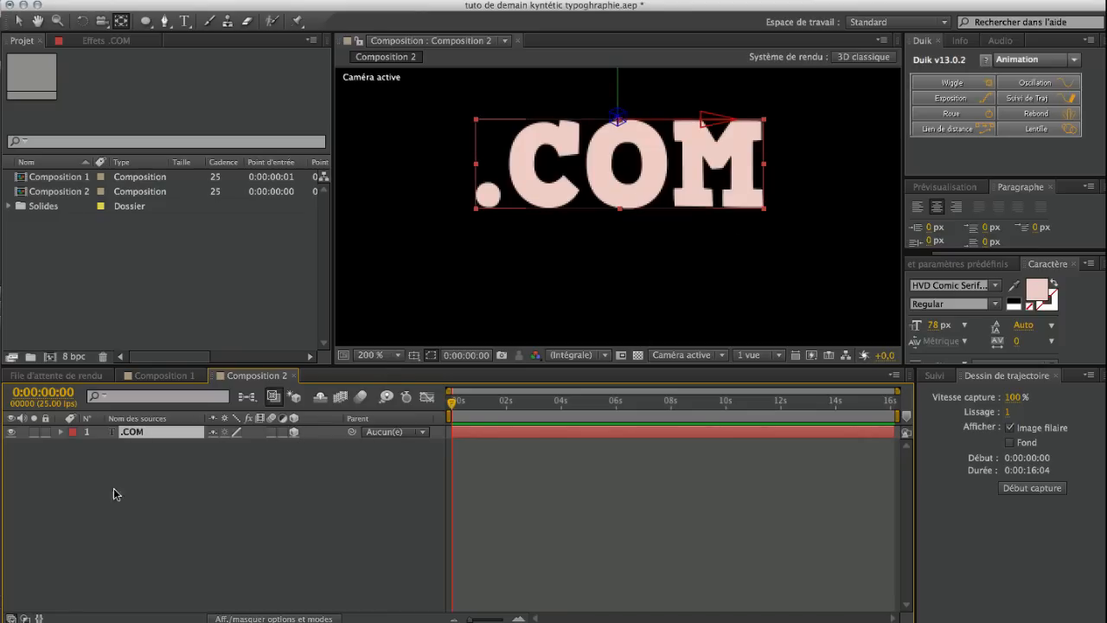
{"action": "key", "text": "r"}
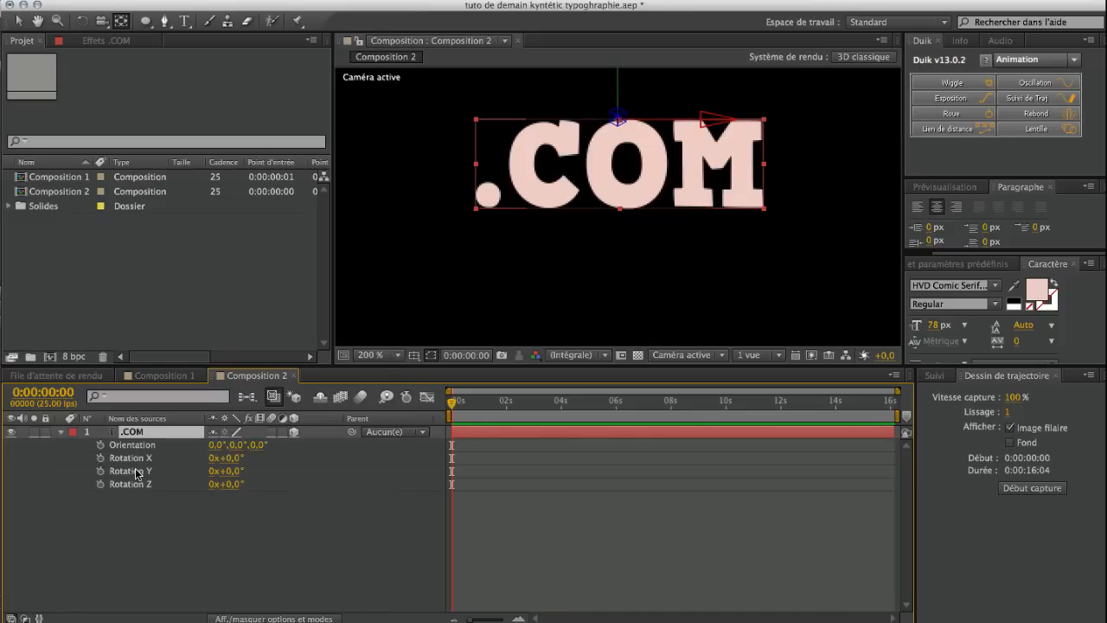
{"action": "left_click_drag", "start_coordinate": [238, 464], "coordinate": [303, 454]}
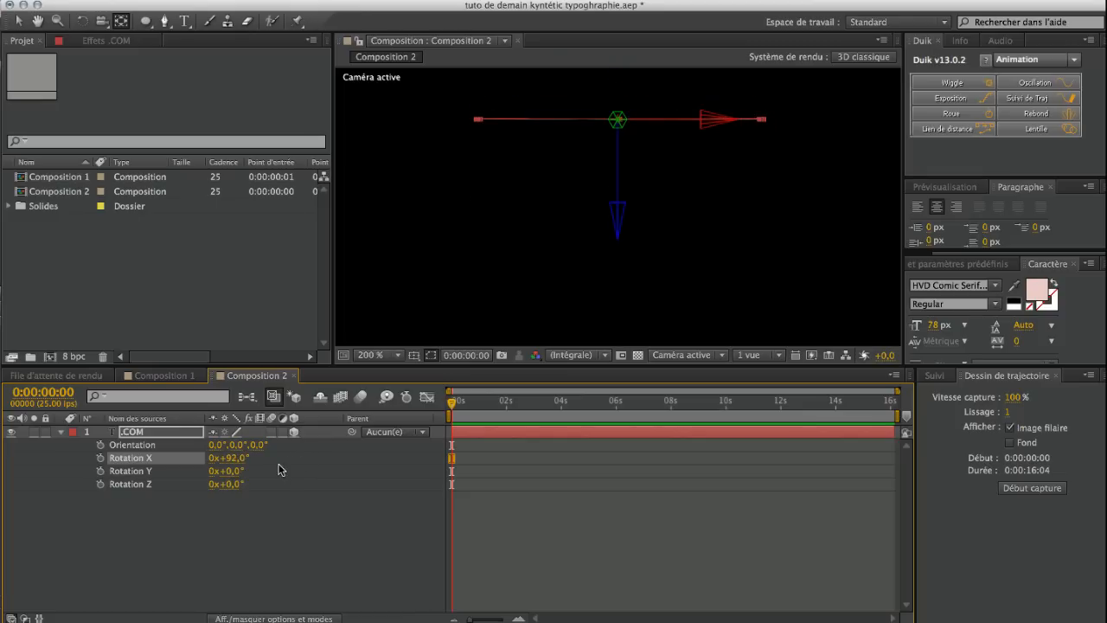
- Keyframe the .COM layer's X rotation at the start, and set it to 0° at 0:00:00:06
{"action": "left_click", "coordinate": [102, 459]}
{"action": "left_click_drag", "start_coordinate": [464, 405], "coordinate": [458, 411]}
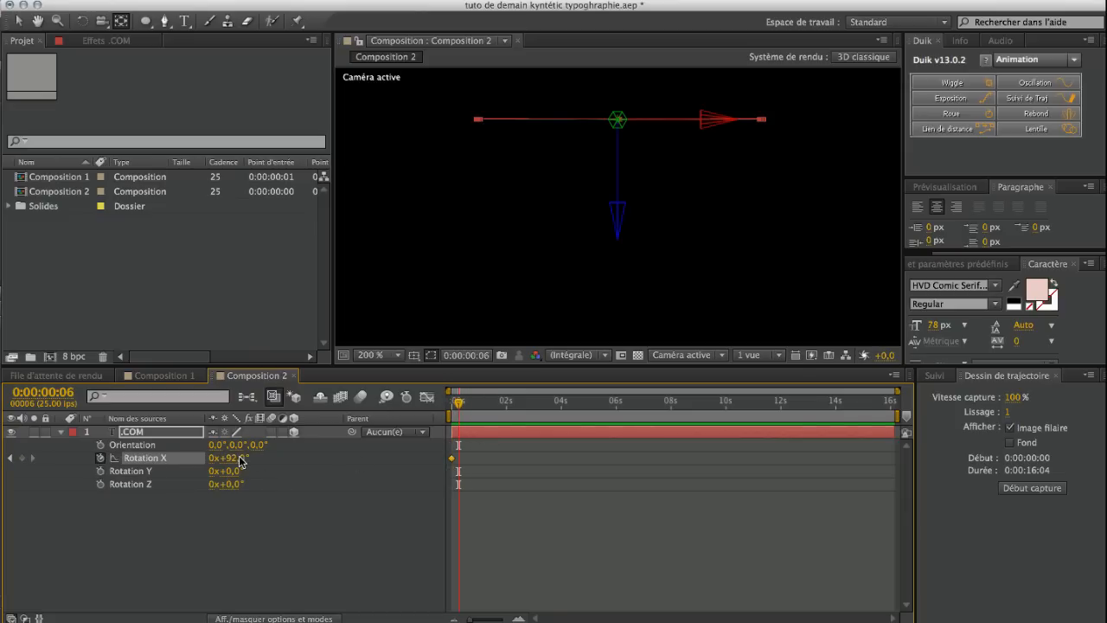
{"action": "type", "text": "0"}
{"action": "key", "text": "Return"}
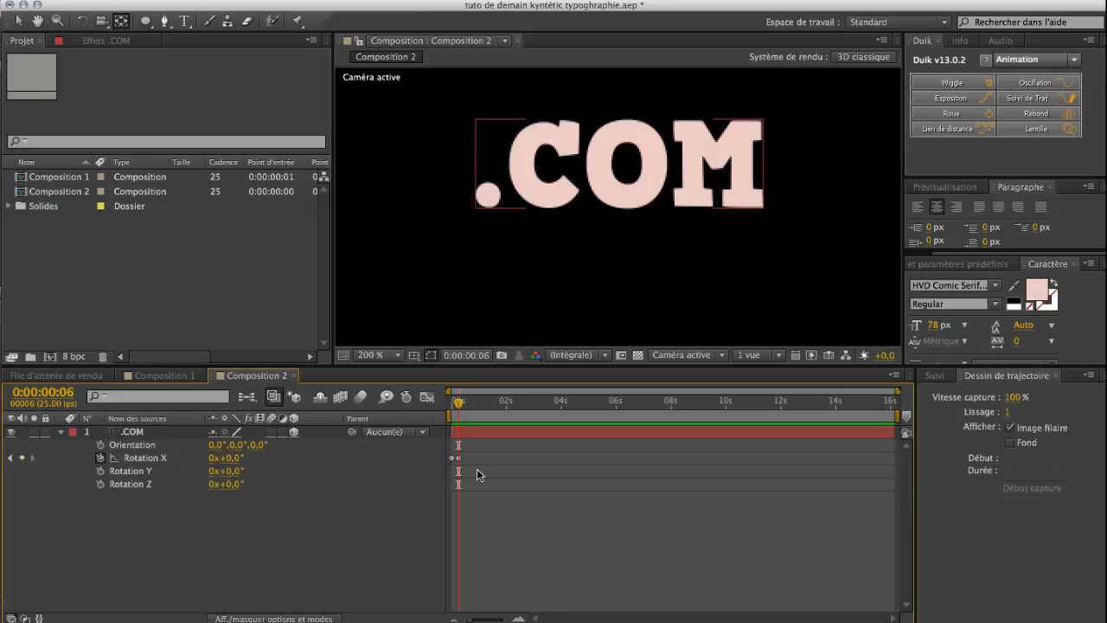
- Preview the .COM swing and move its second X rotation keyframe earlier, to 0:00:00:03
{"action": "left_click_drag", "start_coordinate": [468, 417], "coordinate": [443, 410]}
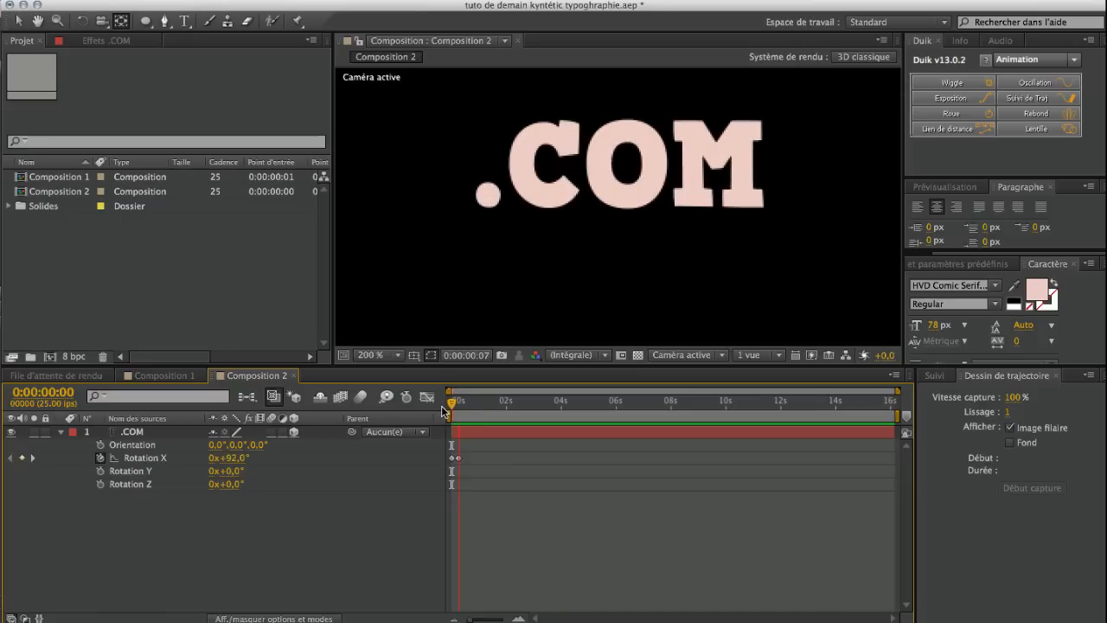
{"action": "key", "text": "space"}
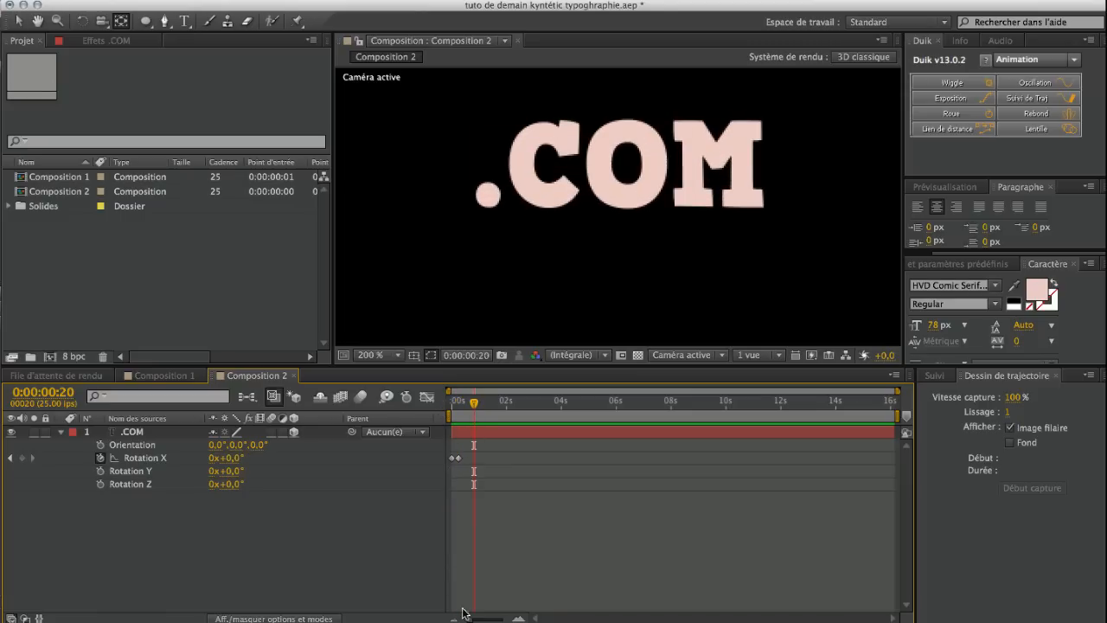
{"action": "left_click", "coordinate": [520, 618]}
{"action": "left_click", "coordinate": [465, 414]}
{"action": "left_click_drag", "start_coordinate": [477, 457], "coordinate": [465, 463]}
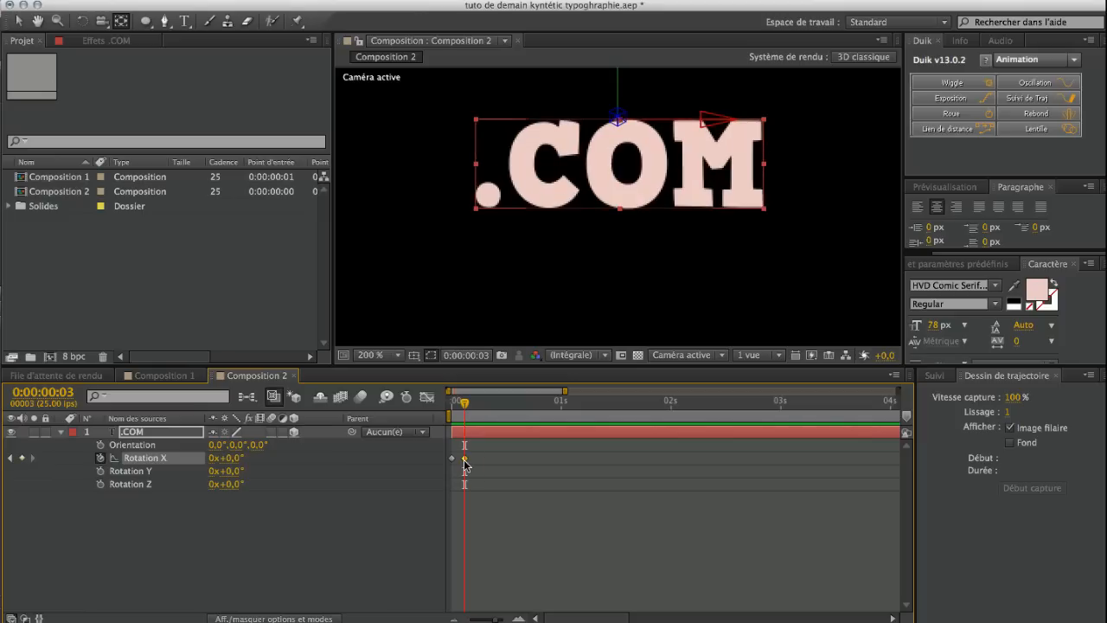
- Shift the .COM layer's second X rotation keyframe to 0:00:00:04 and play back the swing to judge its speed
{"action": "left_click_drag", "start_coordinate": [461, 402], "coordinate": [407, 405]}
{"action": "key", "text": "space"}
{"action": "key", "text": "space"}
{"action": "left_click_drag", "start_coordinate": [465, 465], "coordinate": [469, 465]}
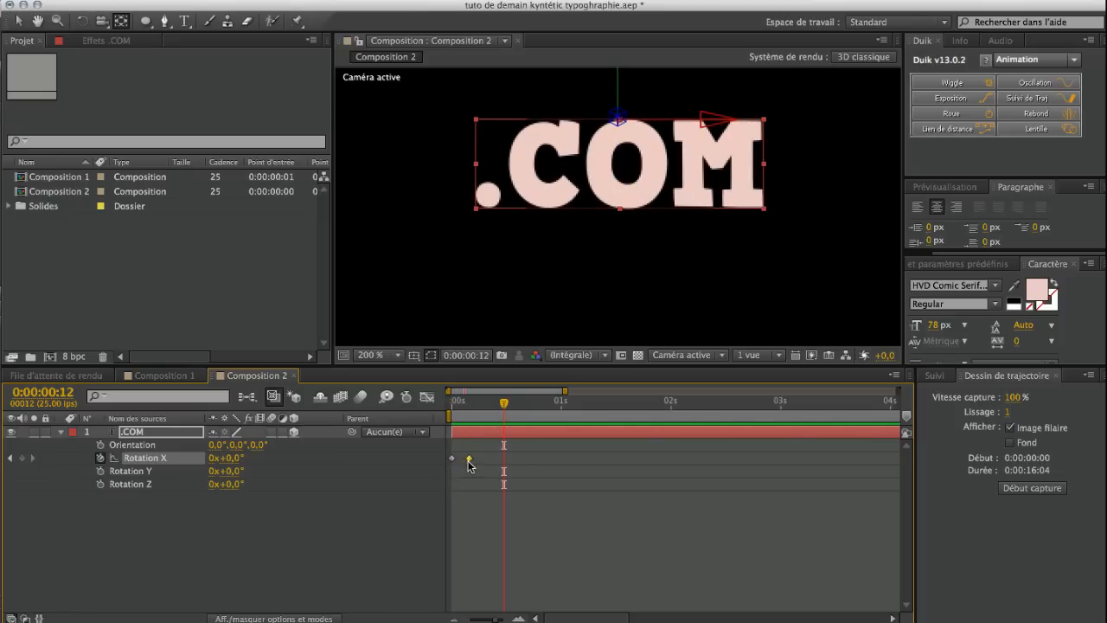
{"action": "left_click", "coordinate": [329, 584]}
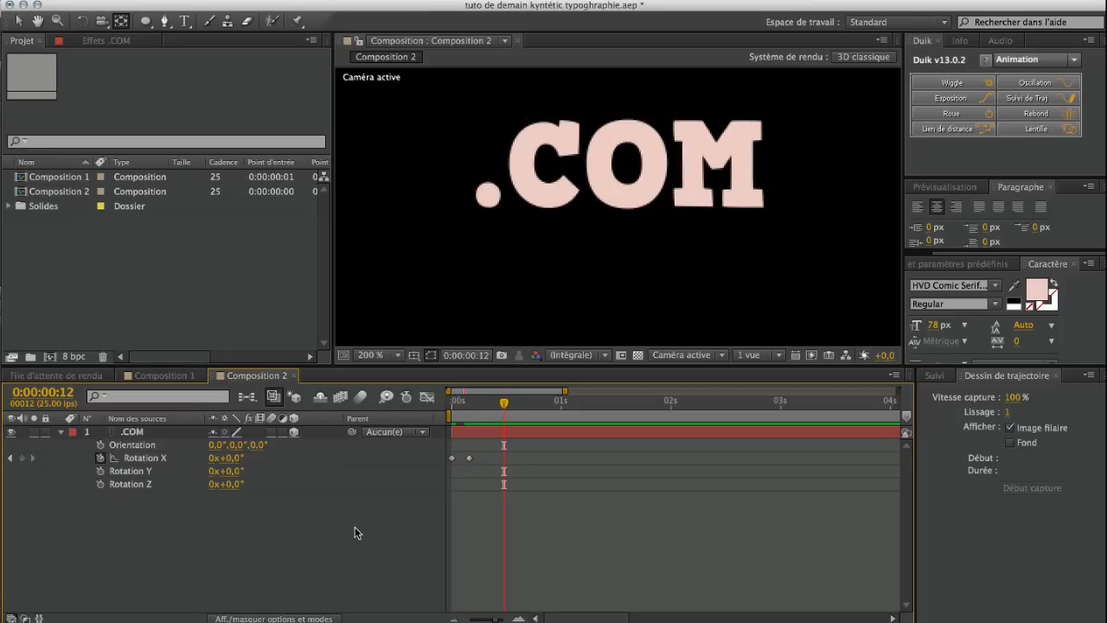
{"action": "left_click_drag", "start_coordinate": [472, 408], "coordinate": [377, 403]}
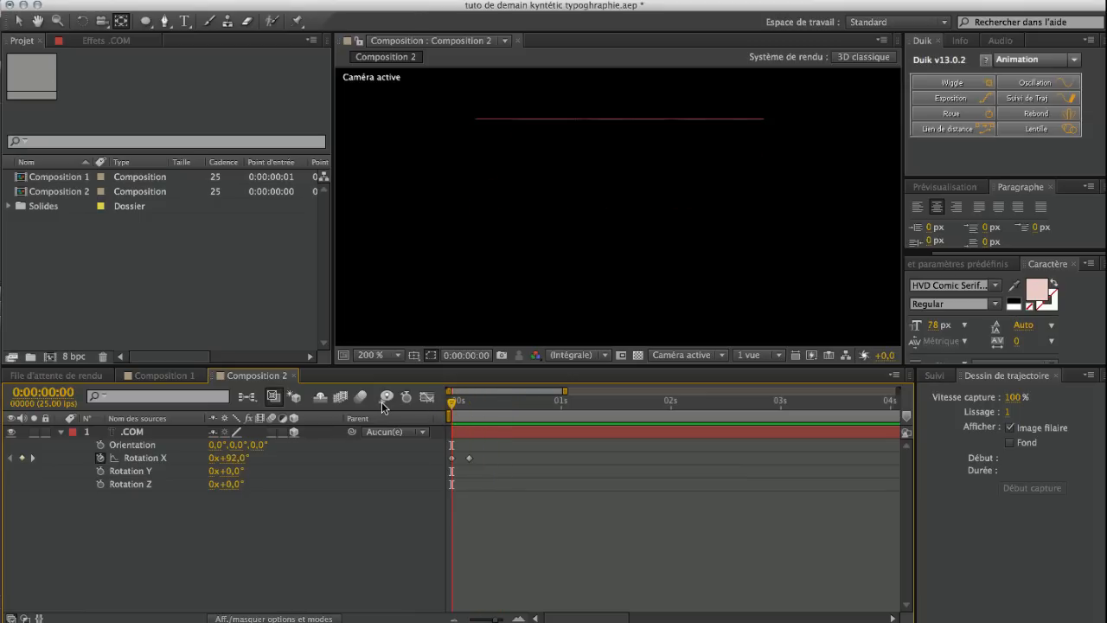
{"action": "key", "text": "space"}
{"action": "key", "text": "space"}
{"action": "left_click", "coordinate": [618, 444]}
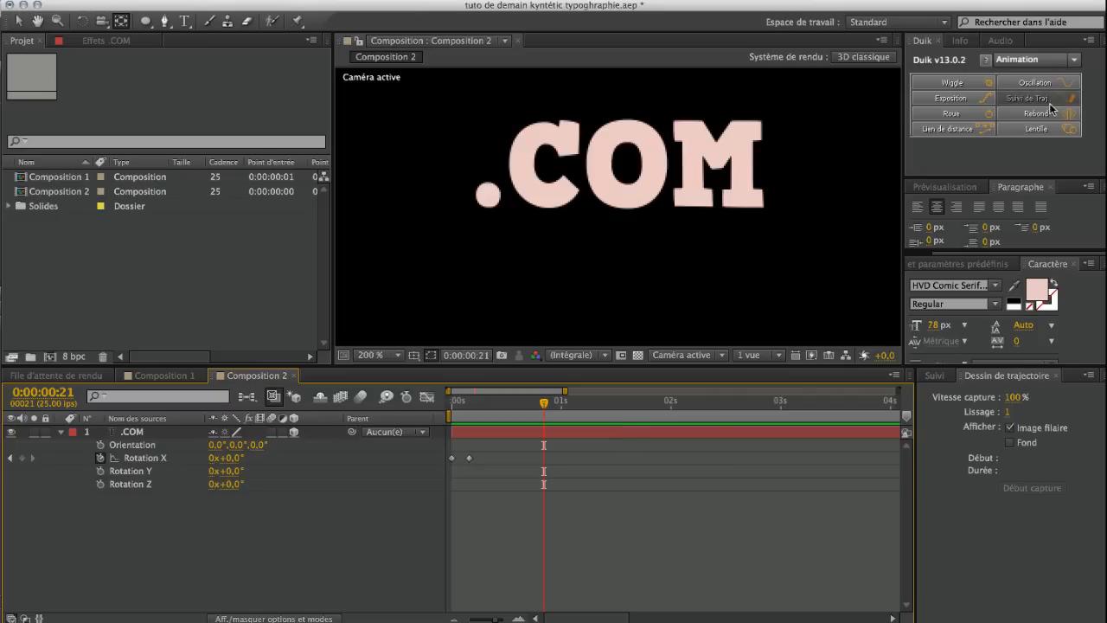
- Apply Duik's Rebond animation to both X rotation keyframes of the .COM layer and preview it
{"action": "left_click_drag", "start_coordinate": [497, 456], "coordinate": [448, 467]}
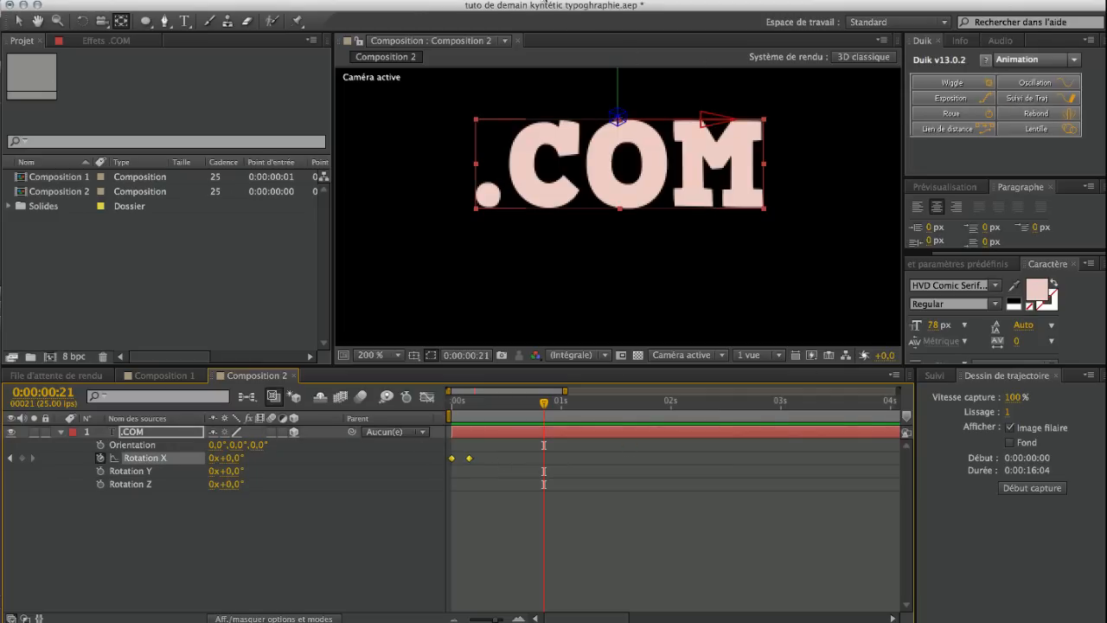
{"action": "left_click", "coordinate": [1021, 60]}
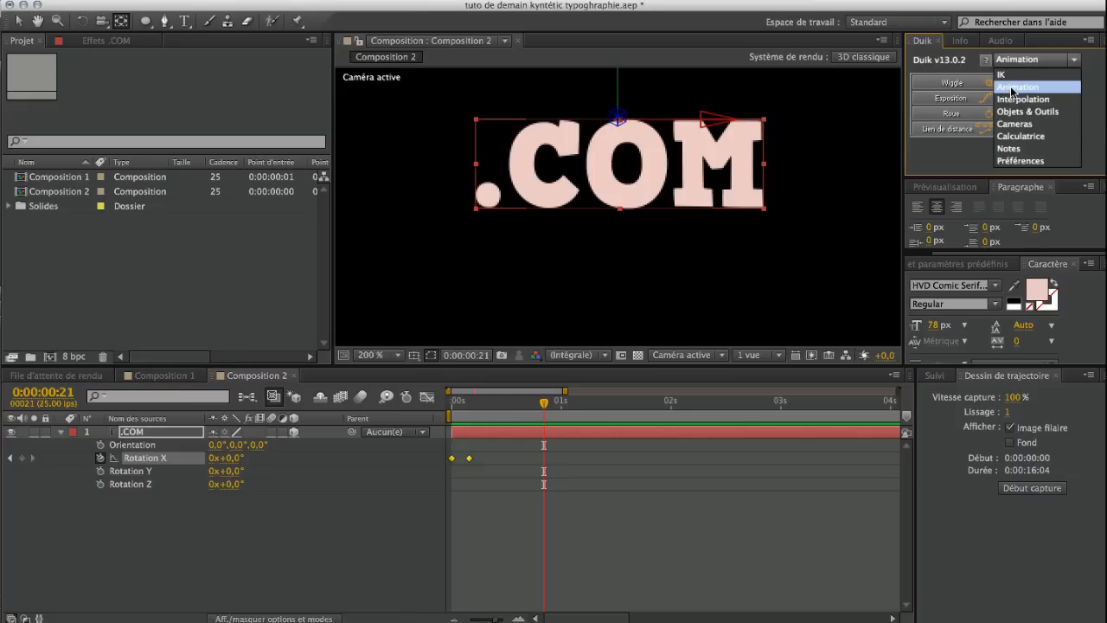
{"action": "left_click", "coordinate": [1016, 87]}
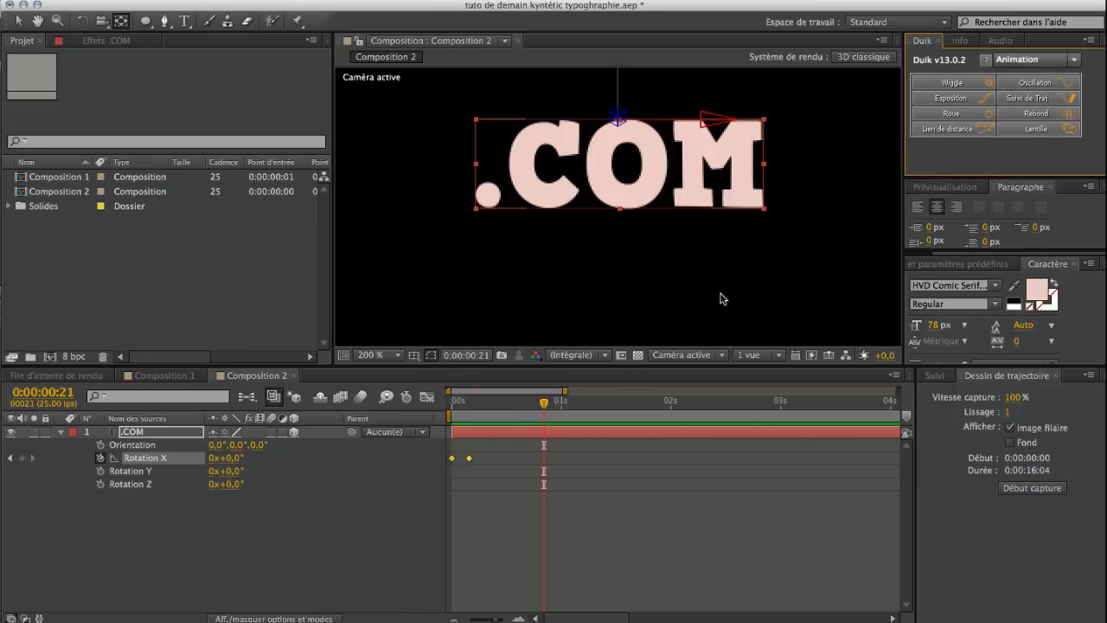
{"action": "left_click", "coordinate": [1008, 115]}
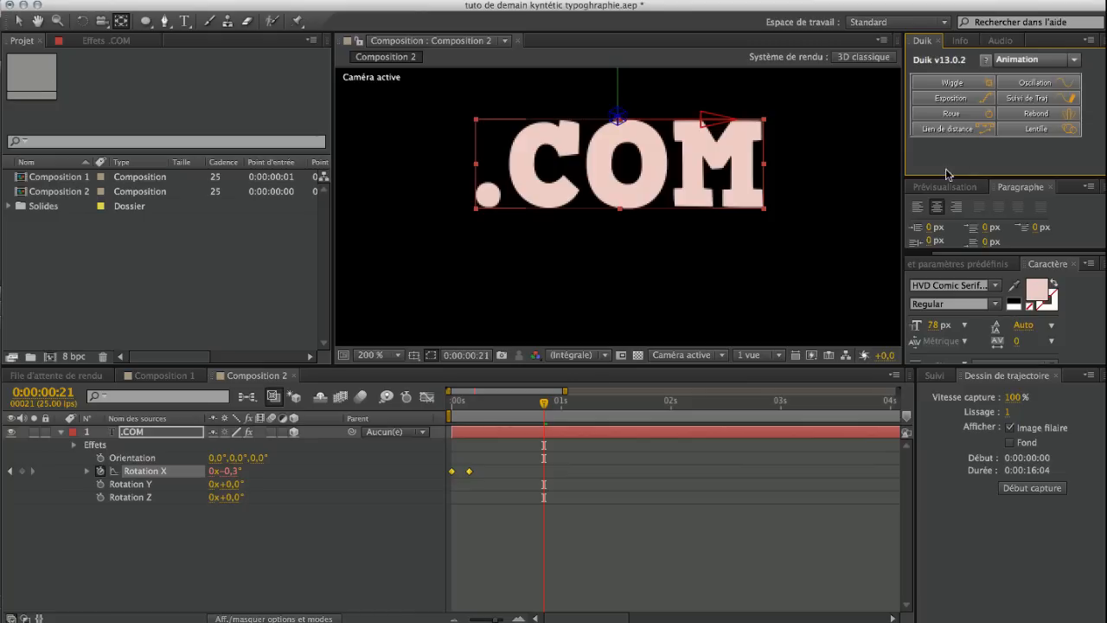
{"action": "key", "text": "space"}
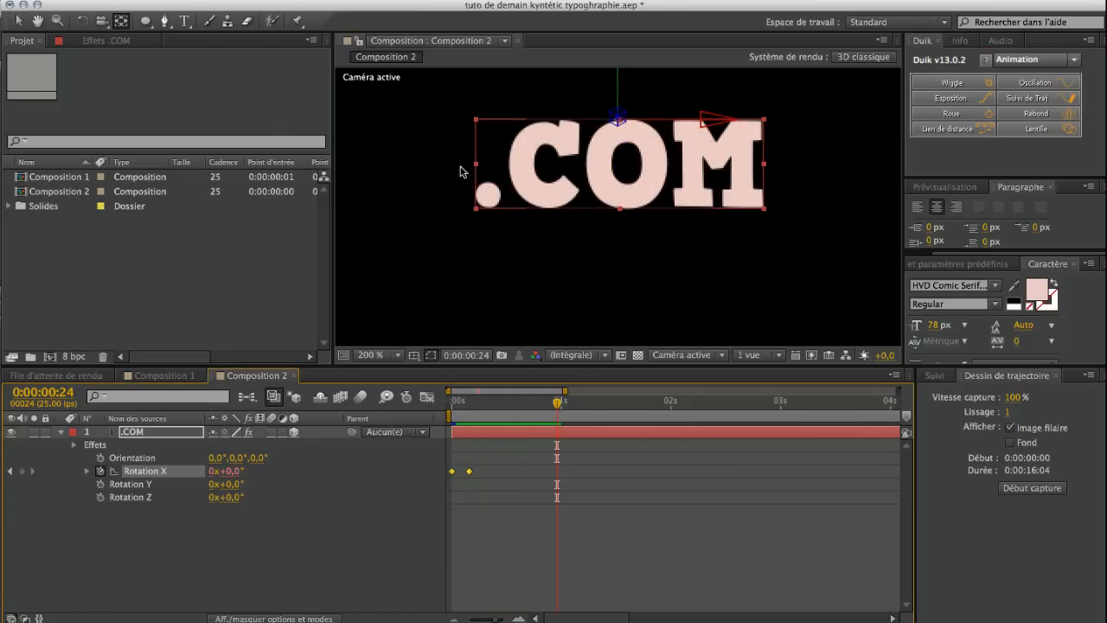
- Set the .COM layer's Elasticité to 2 and Atténuation to 0.5, and preview the bounce from the start
{"action": "left_click", "coordinate": [105, 41]}
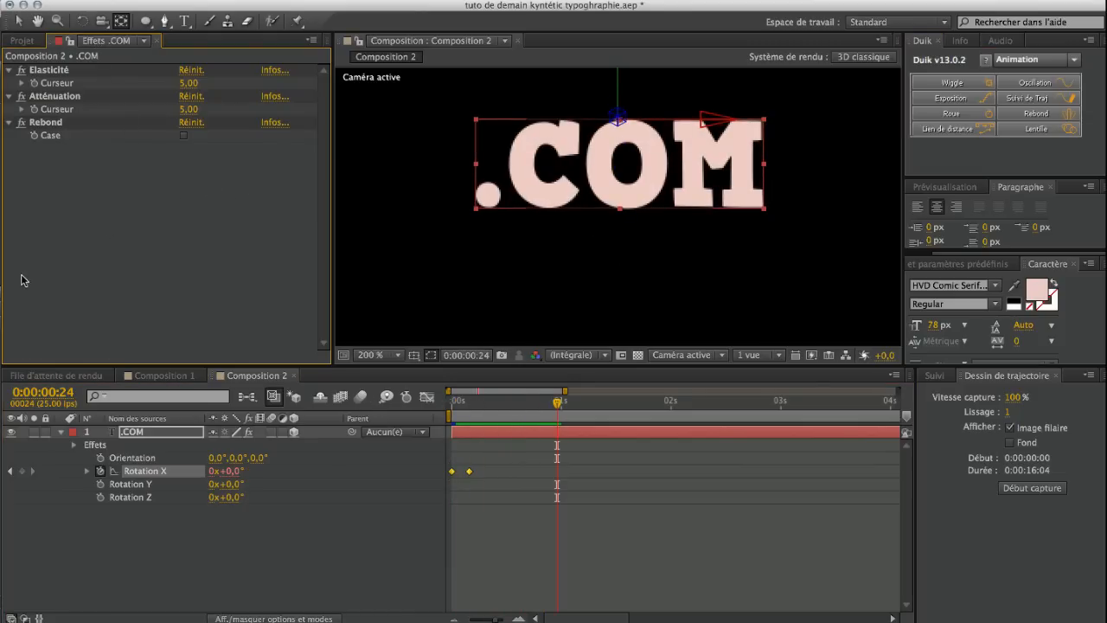
{"action": "left_click", "coordinate": [190, 83]}
{"action": "left_click", "coordinate": [191, 110]}
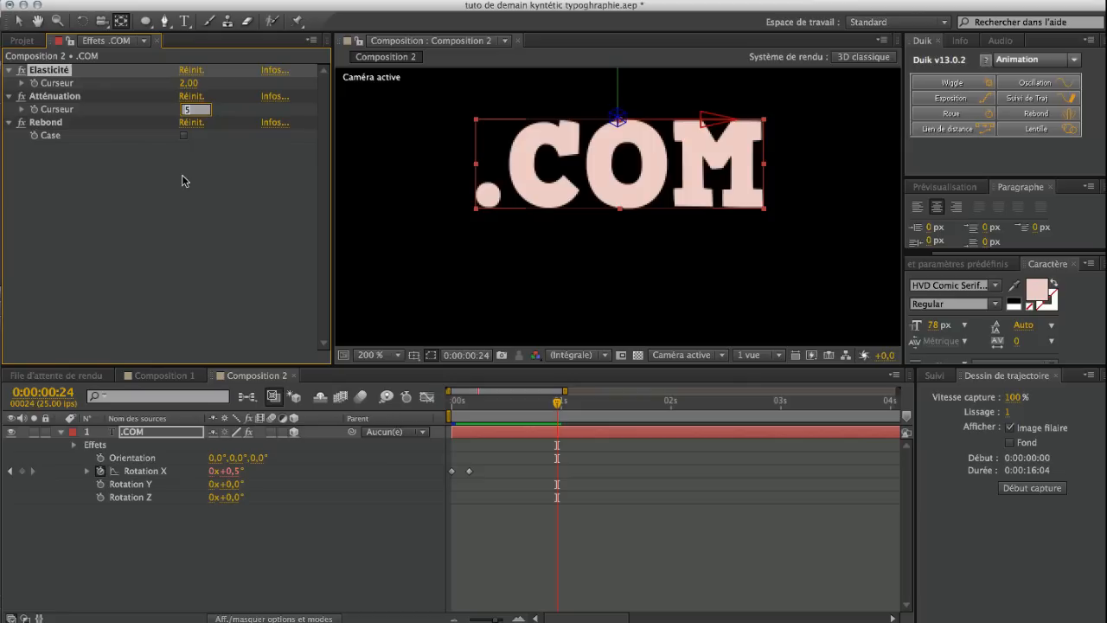
{"action": "type", "text": "0,5"}
{"action": "key", "text": "Return"}
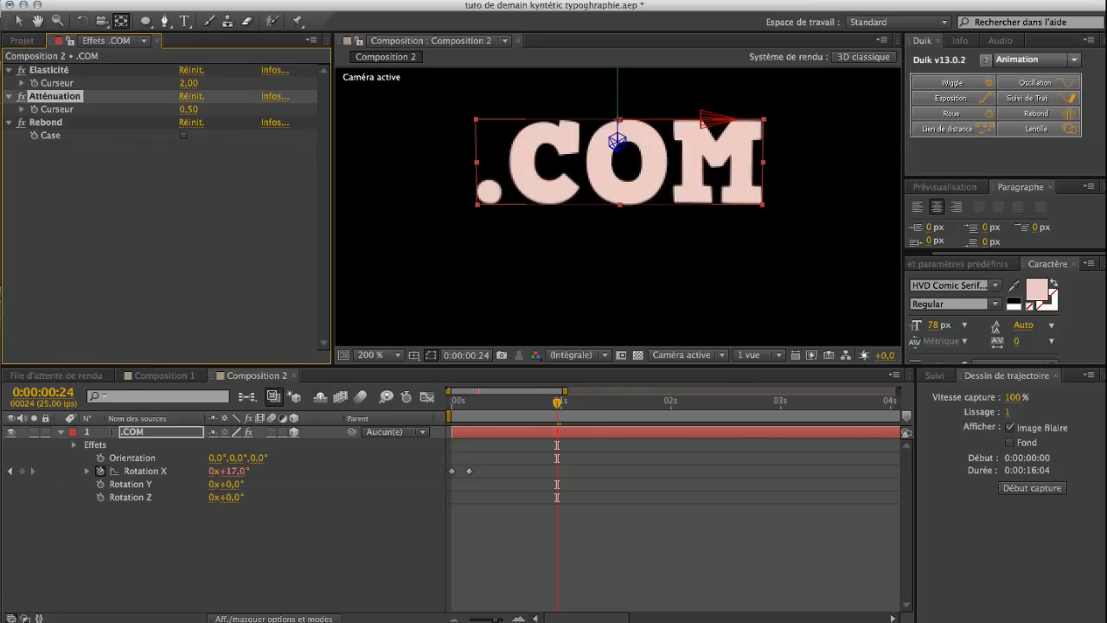
{"action": "left_click_drag", "start_coordinate": [465, 406], "coordinate": [409, 400]}
{"action": "key", "text": "KP_0"}
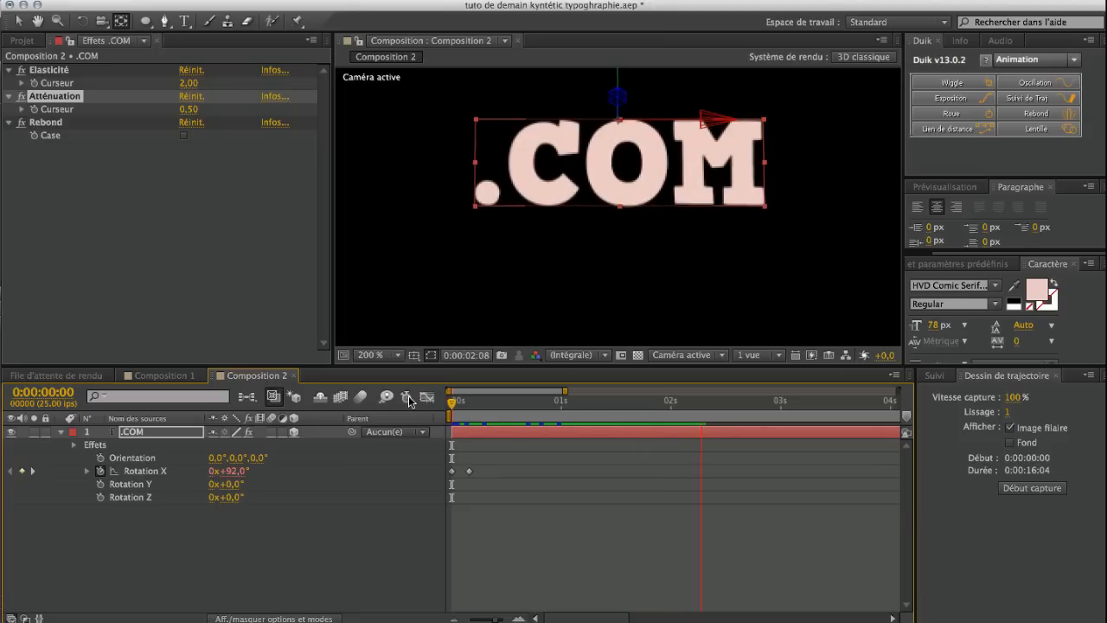
{"action": "key", "text": "space"}
{"action": "key", "text": "KP_0"}
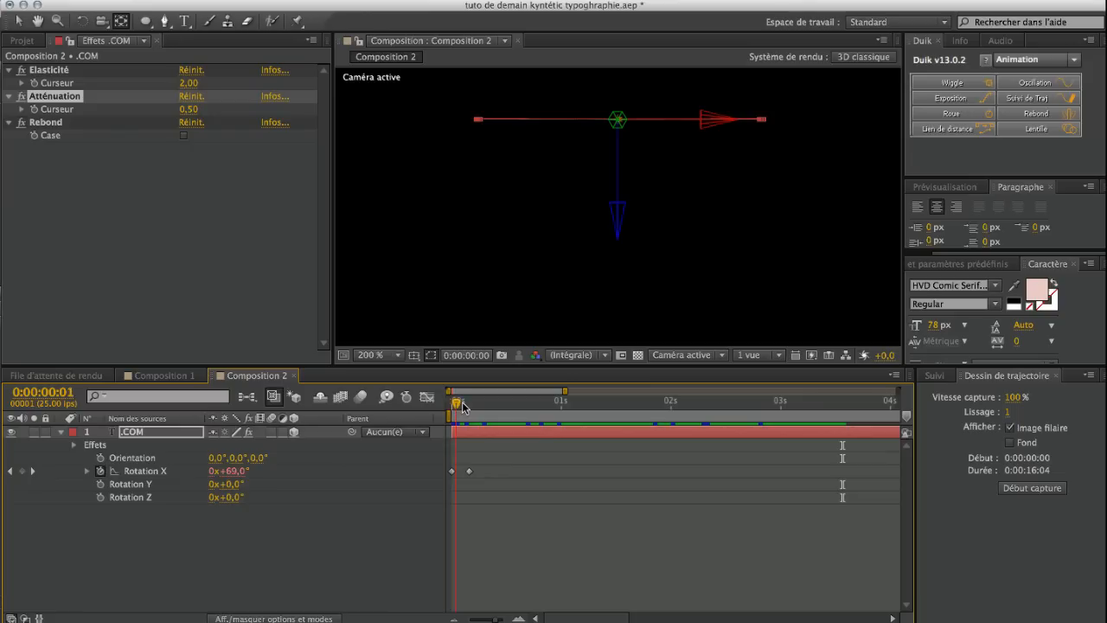
{"action": "left_click_drag", "start_coordinate": [451, 407], "coordinate": [474, 403]}
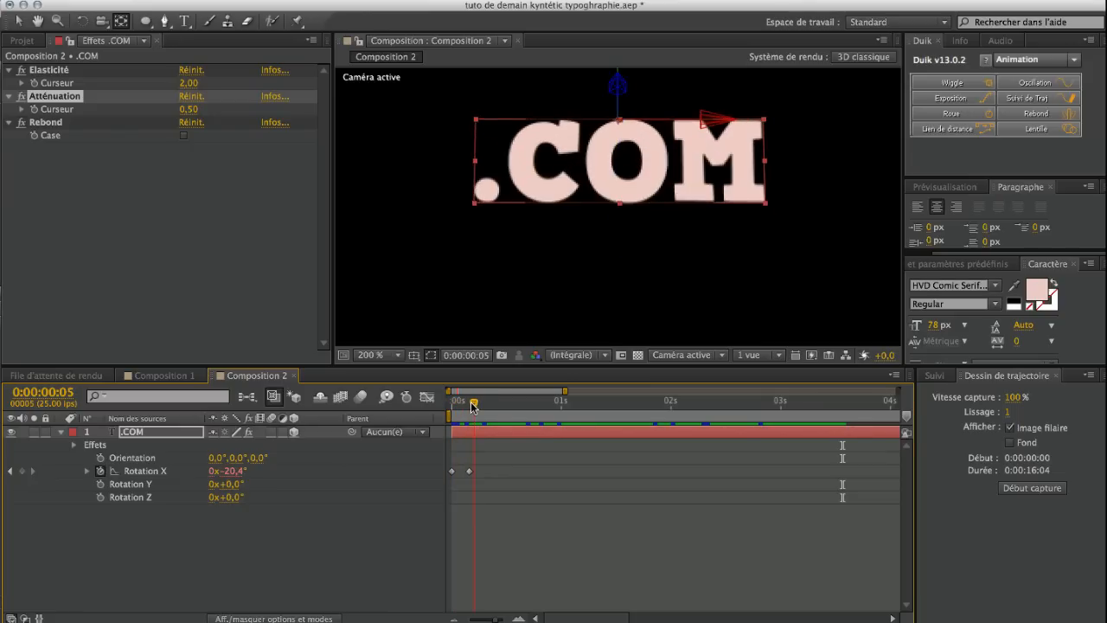
- Collapse the .COM layer's properties and duplicate the layer
{"action": "left_click", "coordinate": [60, 432]}
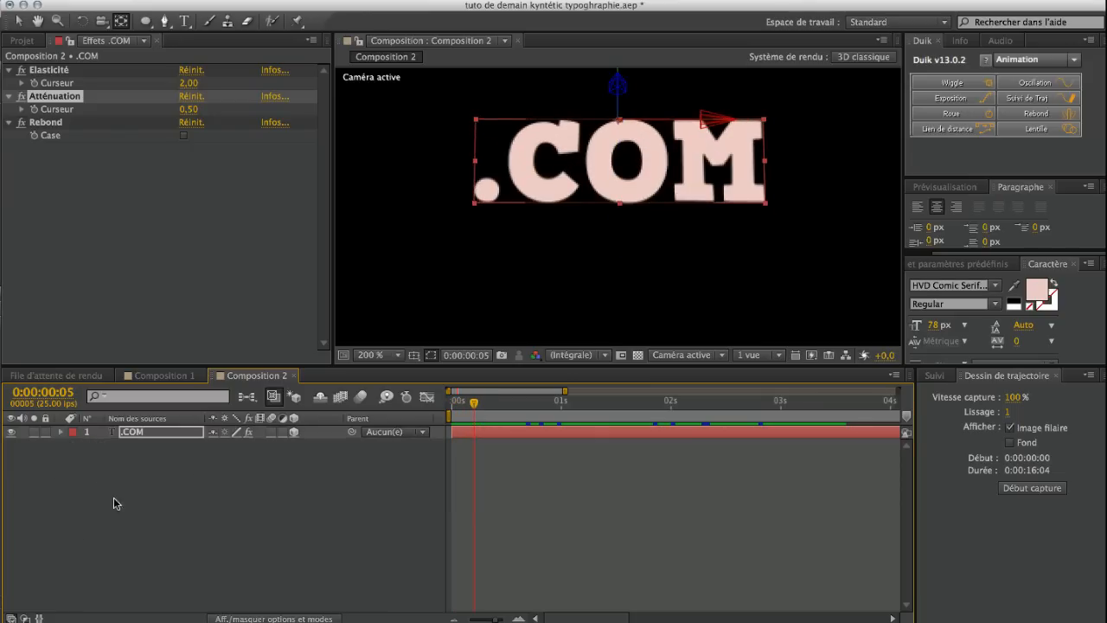
{"action": "left_click", "coordinate": [104, 494]}
{"action": "left_click", "coordinate": [135, 434]}
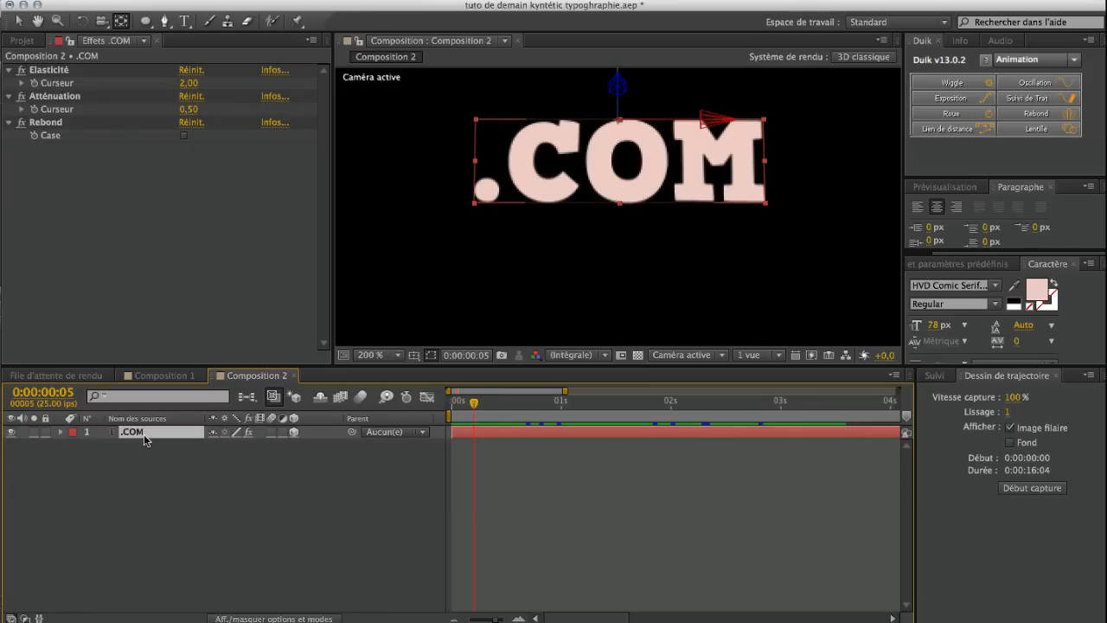
{"action": "key", "text": "ctrl+d"}
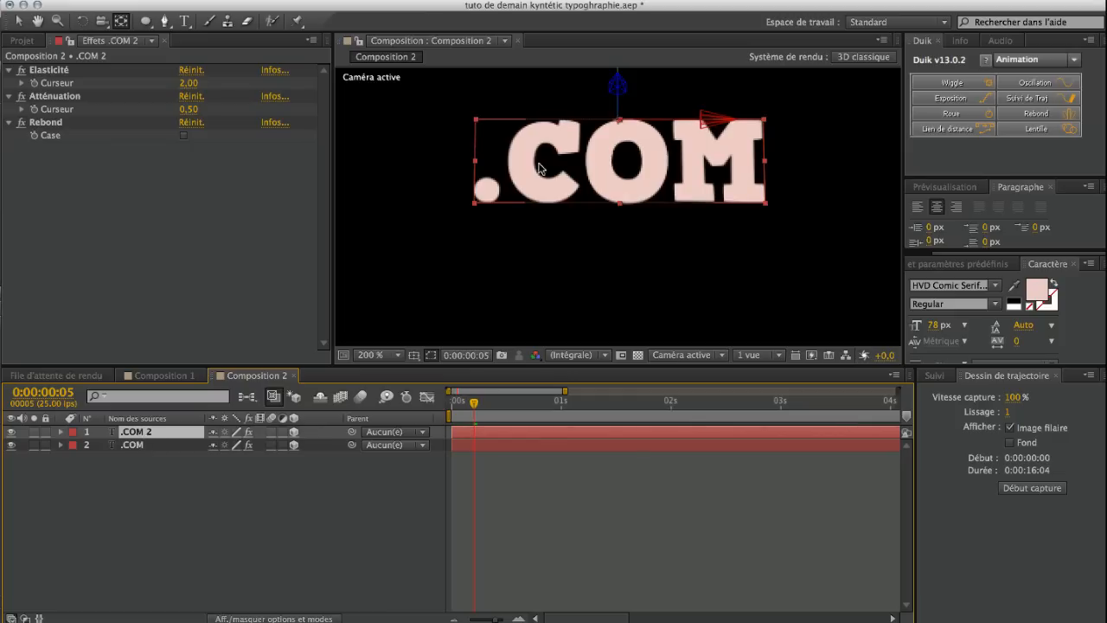
- Move the duplicated .COM text straight down so its top edge meets the bottom of the original
{"action": "scroll", "coordinate": [620, 118], "scroll_direction": "down", "scroll_amount": 3}
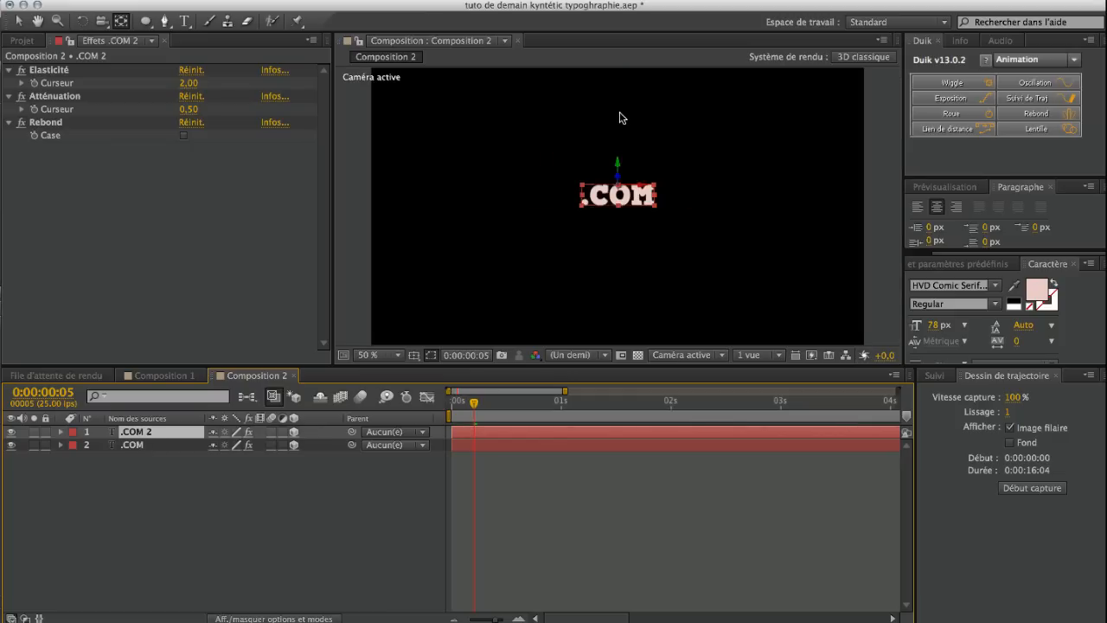
{"action": "key", "text": "v"}
{"action": "left_click_drag", "start_coordinate": [619, 162], "coordinate": [618, 179]}
{"action": "scroll", "coordinate": [618, 214], "scroll_direction": "up", "scroll_amount": 3}
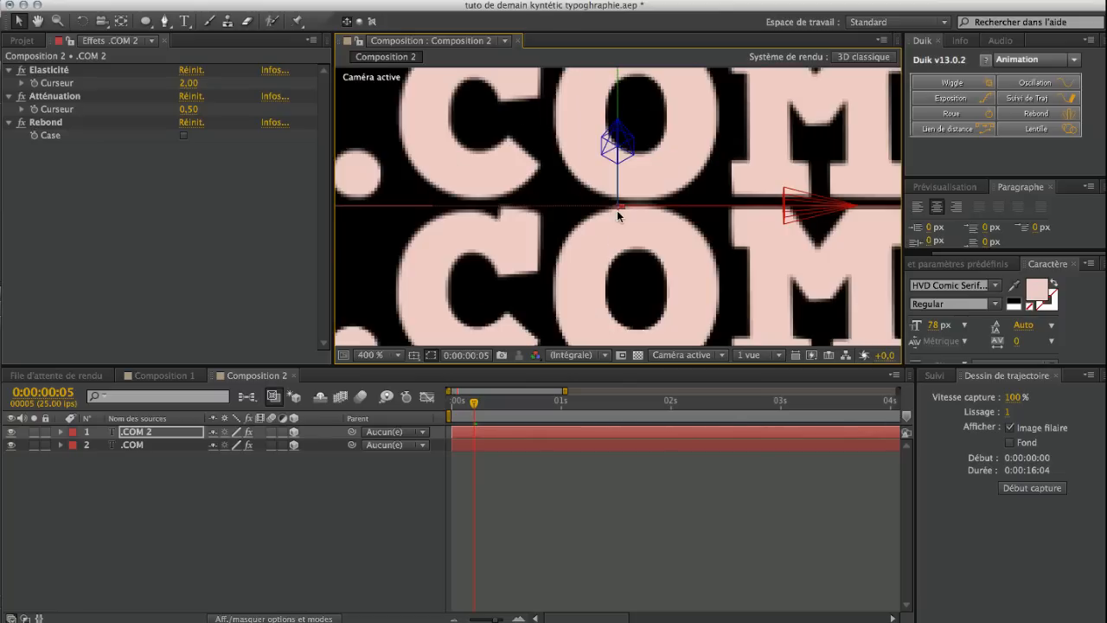
{"action": "scroll", "coordinate": [616, 210], "scroll_direction": "down", "scroll_amount": 1}
{"action": "left_click_drag", "start_coordinate": [617, 119], "coordinate": [619, 117]}
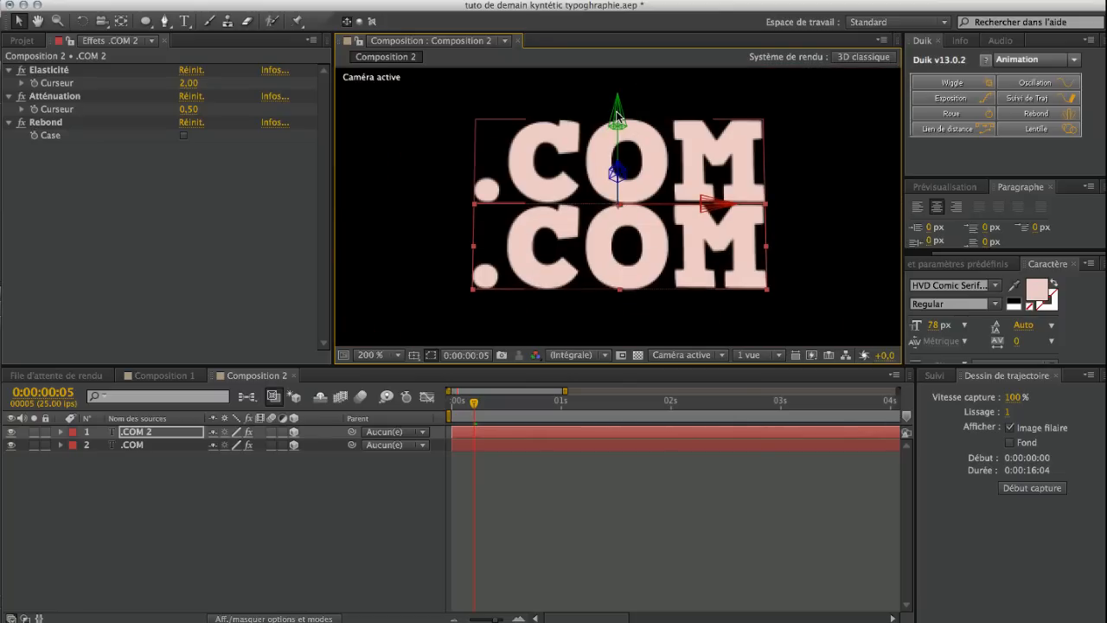
{"action": "left_click", "coordinate": [125, 505]}
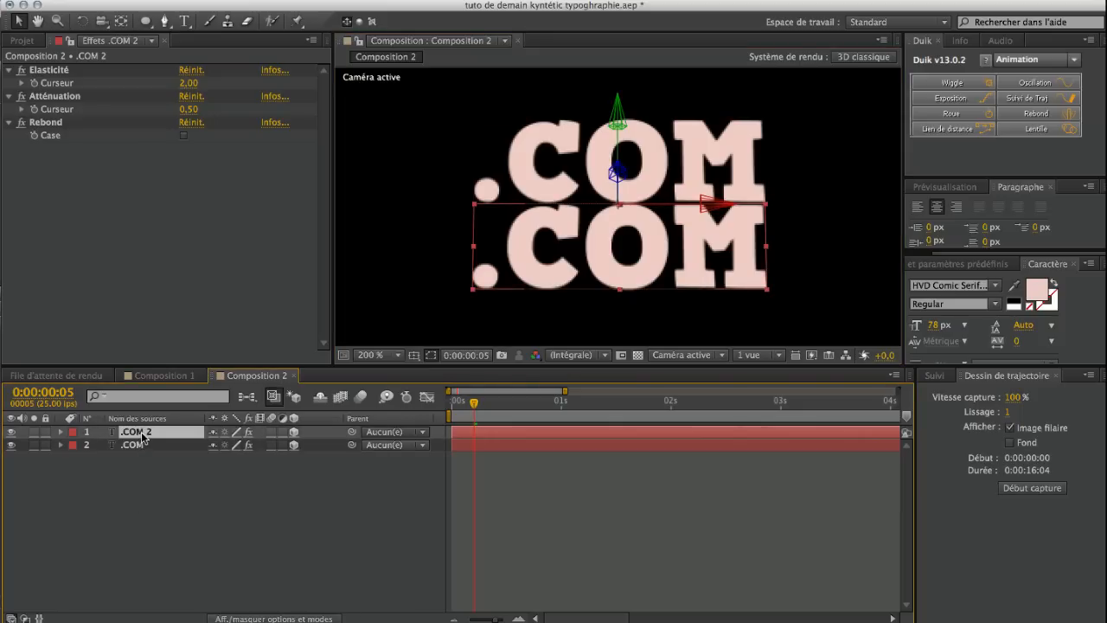
- Place the duplicate layer below the original in the layer stack and change its text to ".NET"
{"action": "double_click", "coordinate": [138, 431]}
{"action": "left_click", "coordinate": [131, 473]}
{"action": "left_click_drag", "start_coordinate": [134, 432], "coordinate": [134, 447]}
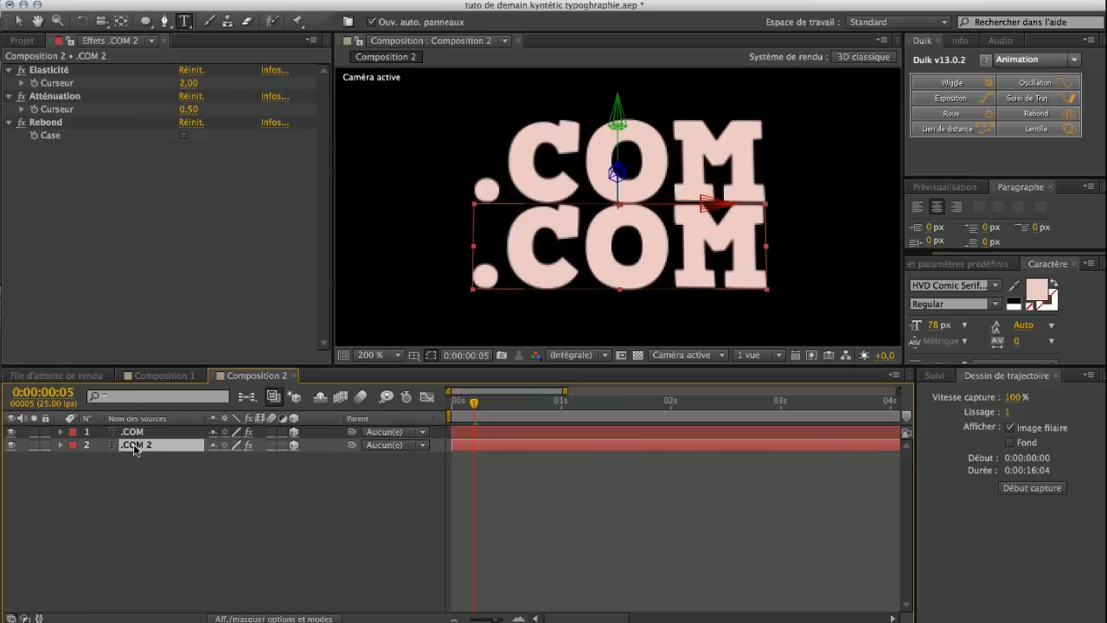
{"action": "double_click", "coordinate": [134, 448]}
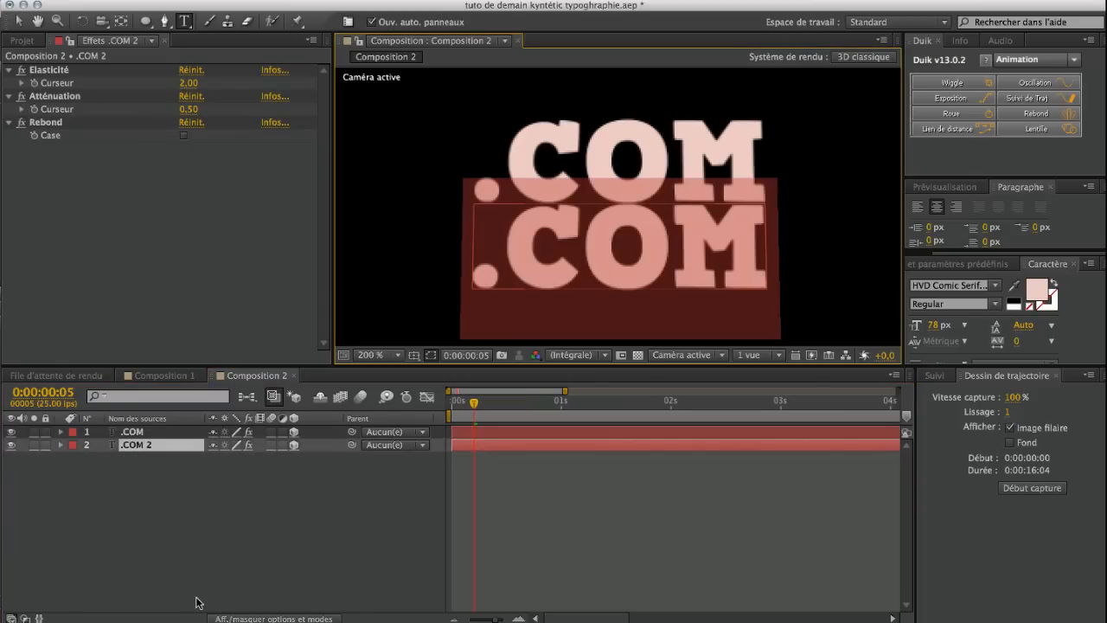
{"action": "type", "text": ".NET"}
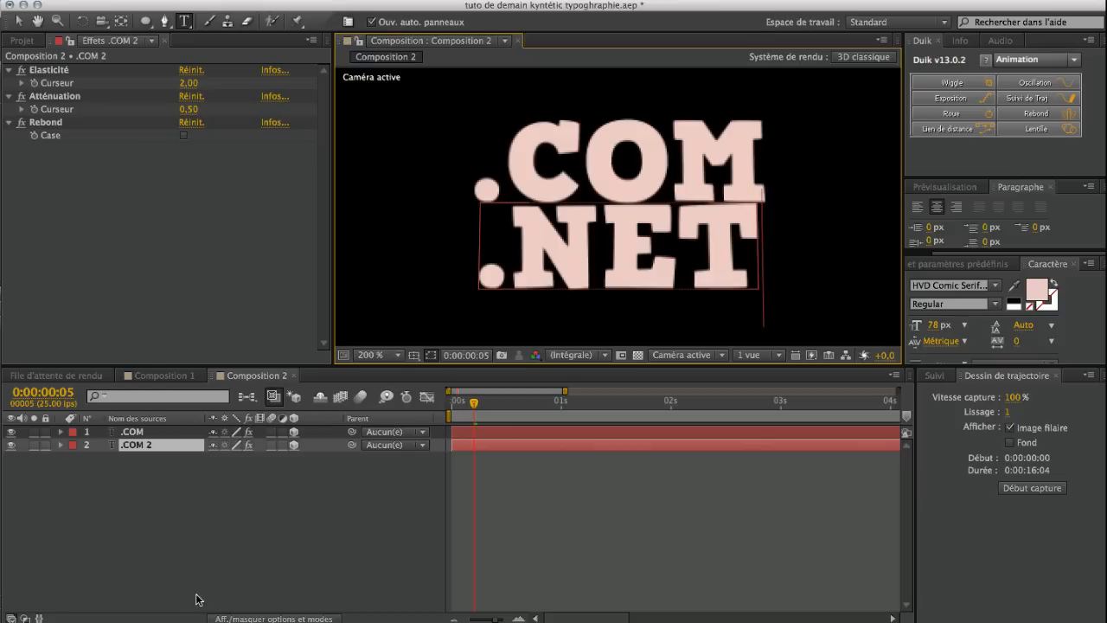
{"action": "left_click", "coordinate": [144, 445]}
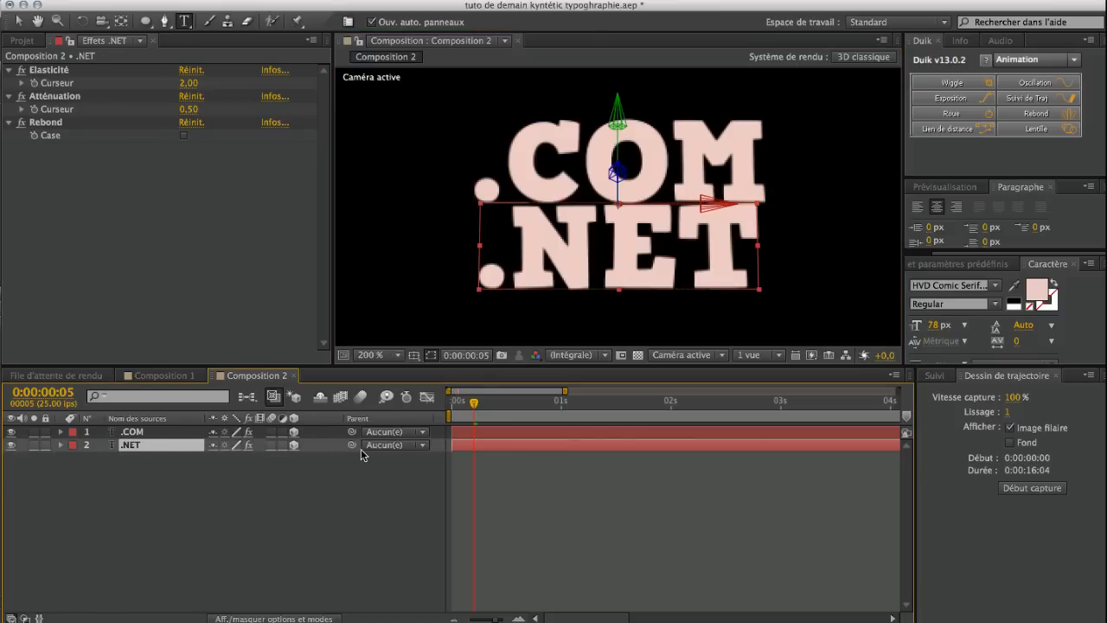
- Parent the .NET layer to the .COM layer and scrub the first frames to check the linked swing
{"action": "left_click_drag", "start_coordinate": [352, 446], "coordinate": [131, 438]}
{"action": "left_click_drag", "start_coordinate": [352, 446], "coordinate": [136, 435]}
{"action": "left_click", "coordinate": [186, 499]}
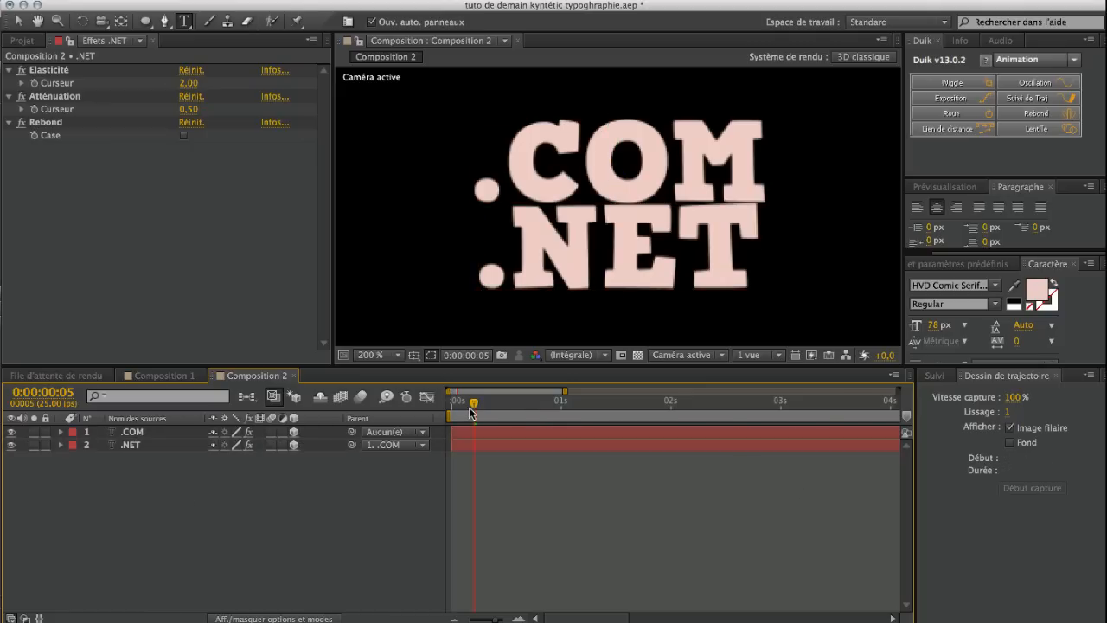
{"action": "mouse_move", "coordinate": [468, 410]}
{"action": "left_mouse_down"}
{"action": "mouse_move", "coordinate": [450, 408]}
{"action": "mouse_move", "coordinate": [464, 413]}
{"action": "left_mouse_up"}
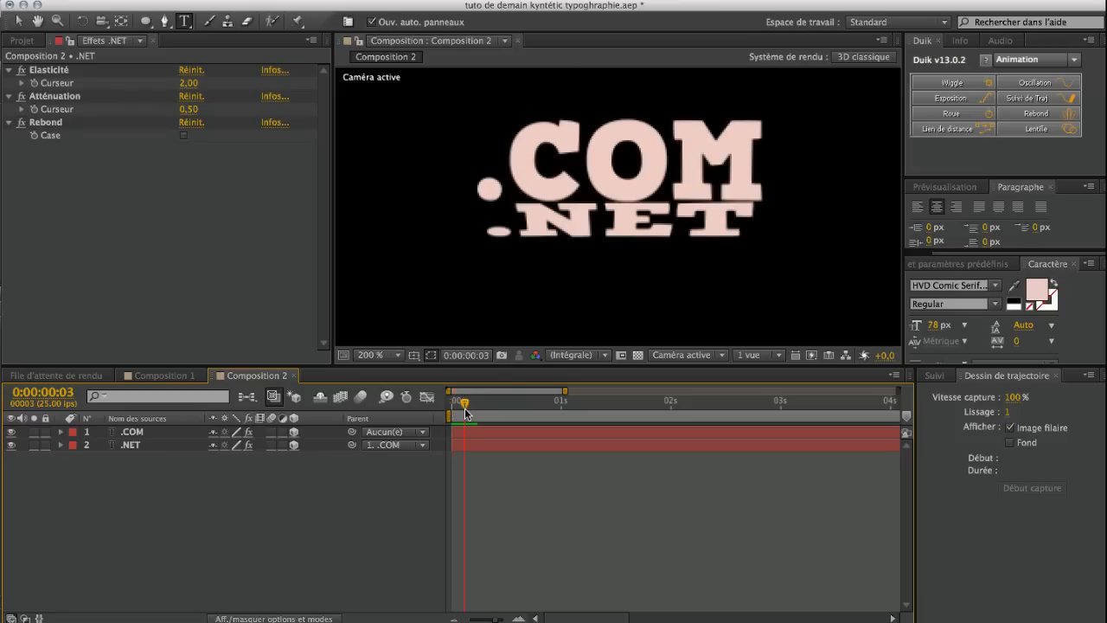
- Create a new camera in Composition 2 with the offered settings
{"action": "right_click", "coordinate": [125, 478]}
{"action": "mouse_move", "coordinate": [149, 467]}
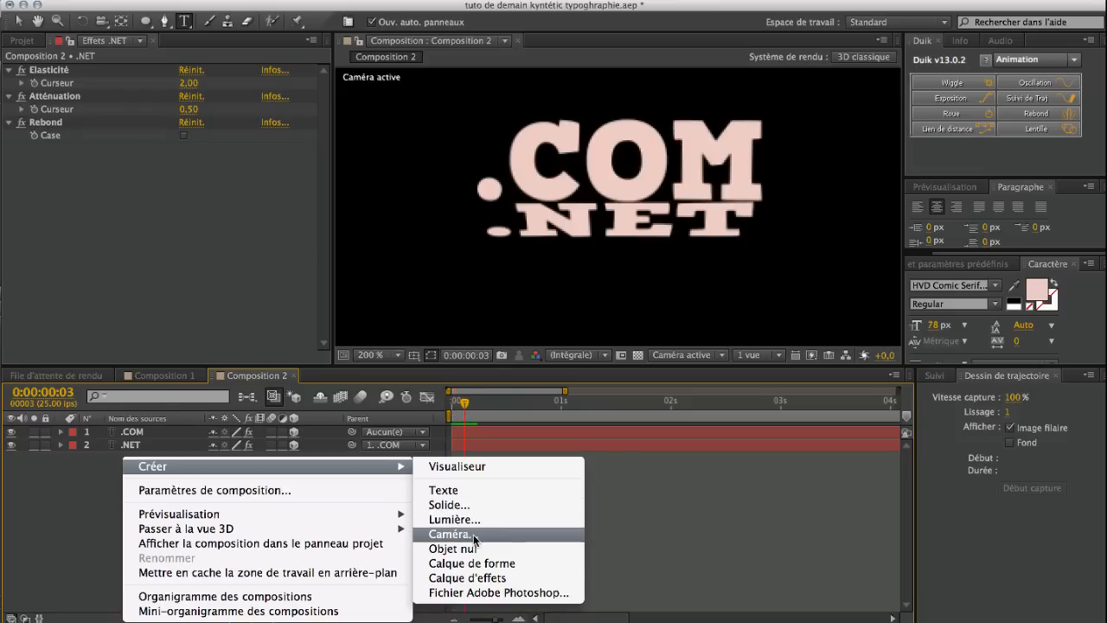
{"action": "left_click", "coordinate": [475, 533]}
{"action": "left_click", "coordinate": [810, 484]}
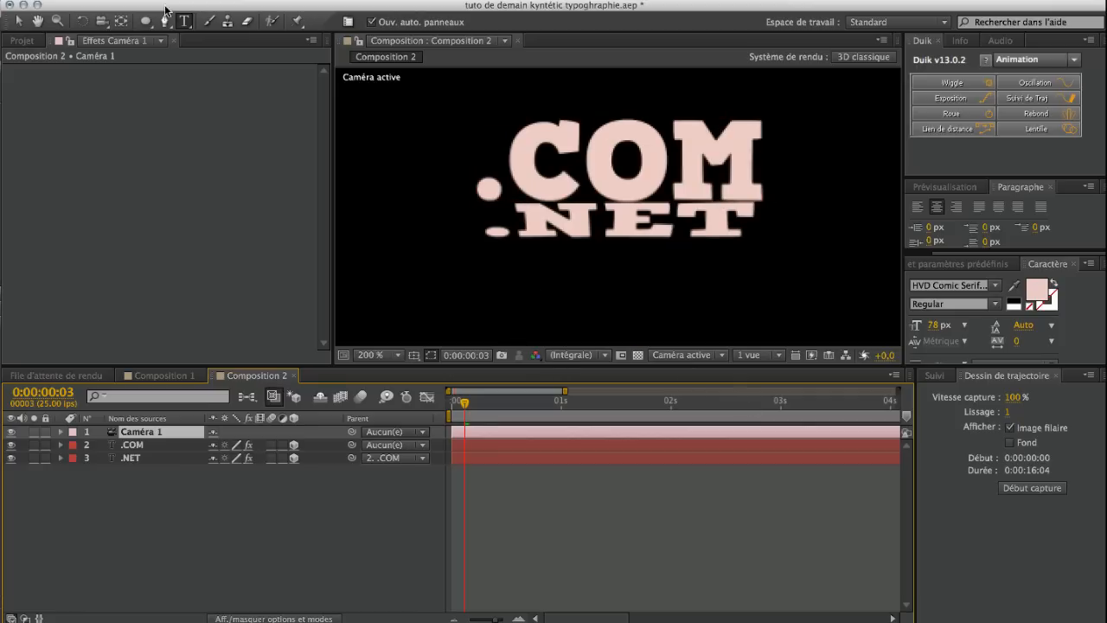
- Orbit the camera to an oblique view of the two words and scrub to 0:00:00:02 to examine the fold
{"action": "key", "text": "c"}
{"action": "left_click_drag", "start_coordinate": [781, 212], "coordinate": [519, 165]}
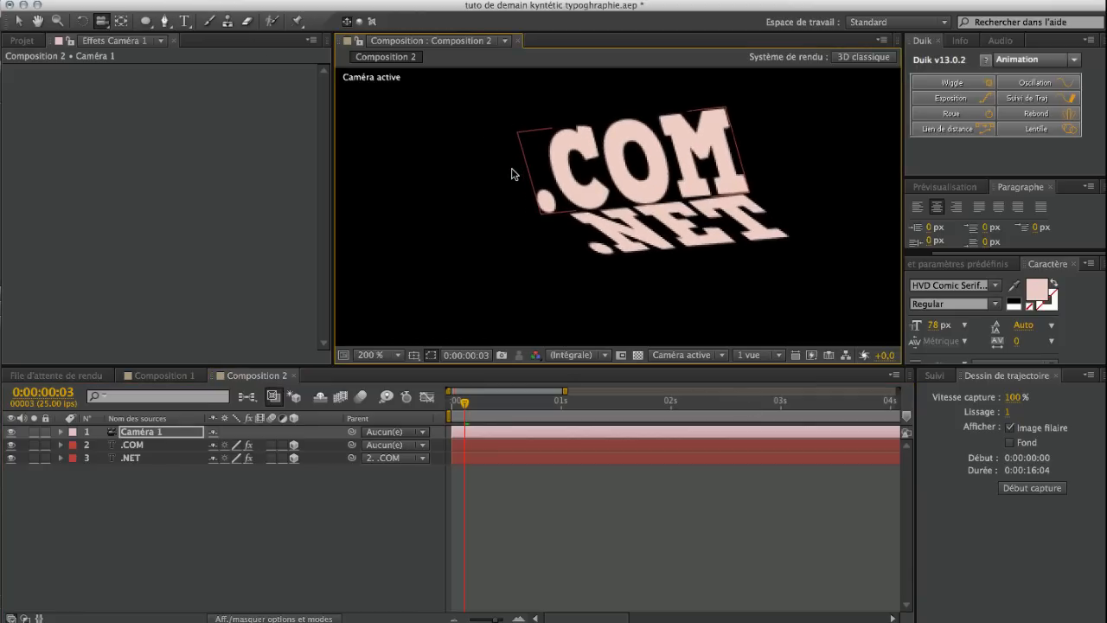
{"action": "left_click", "coordinate": [460, 410]}
{"action": "mouse_move", "coordinate": [460, 410]}
{"action": "left_mouse_down"}
{"action": "mouse_move", "coordinate": [480, 410]}
{"action": "mouse_move", "coordinate": [461, 411]}
{"action": "left_mouse_up"}
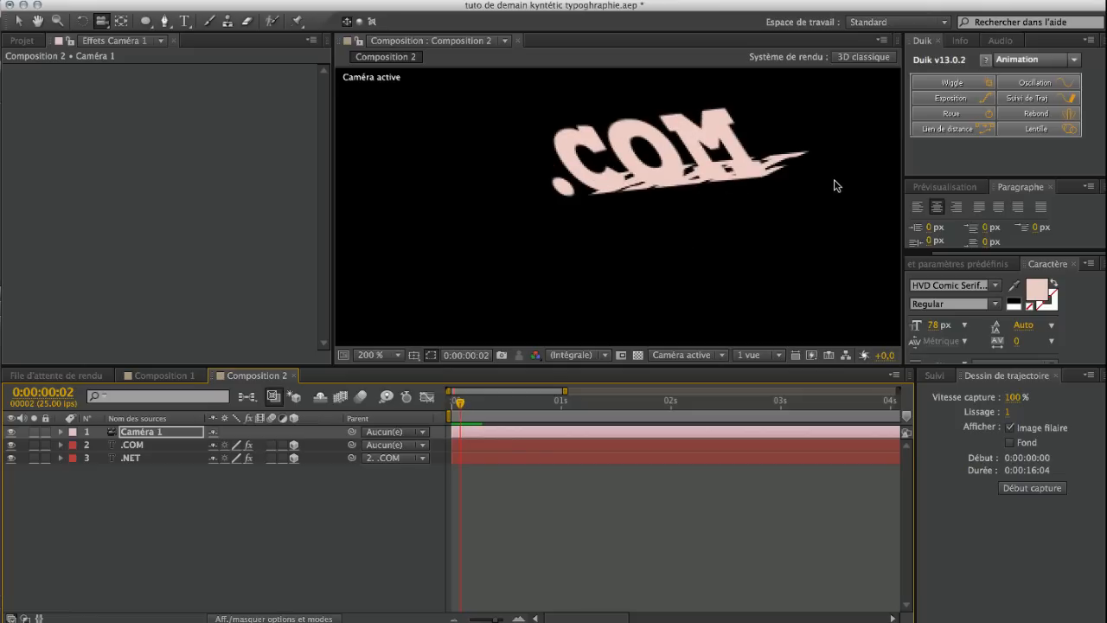
- Trim the start of the .NET layer to 0:00:00:02 and check the unfolding from a side-on camera view
{"action": "left_click", "coordinate": [475, 459]}
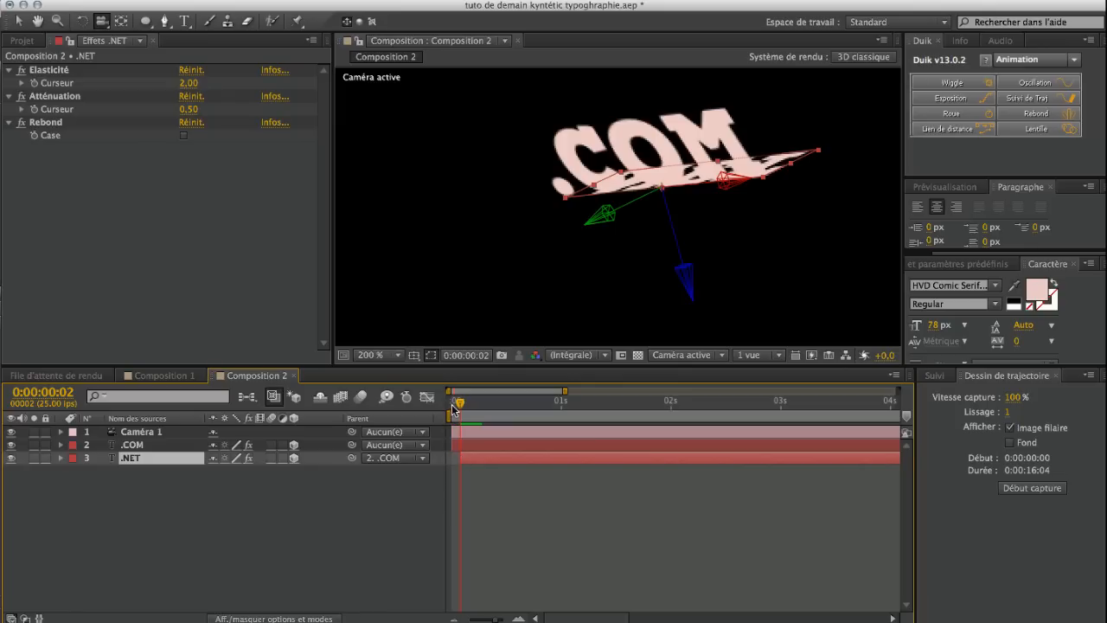
{"action": "mouse_move", "coordinate": [460, 406]}
{"action": "left_mouse_down"}
{"action": "mouse_move", "coordinate": [474, 413]}
{"action": "mouse_move", "coordinate": [451, 417]}
{"action": "mouse_move", "coordinate": [495, 419]}
{"action": "mouse_move", "coordinate": [477, 416]}
{"action": "left_mouse_up"}
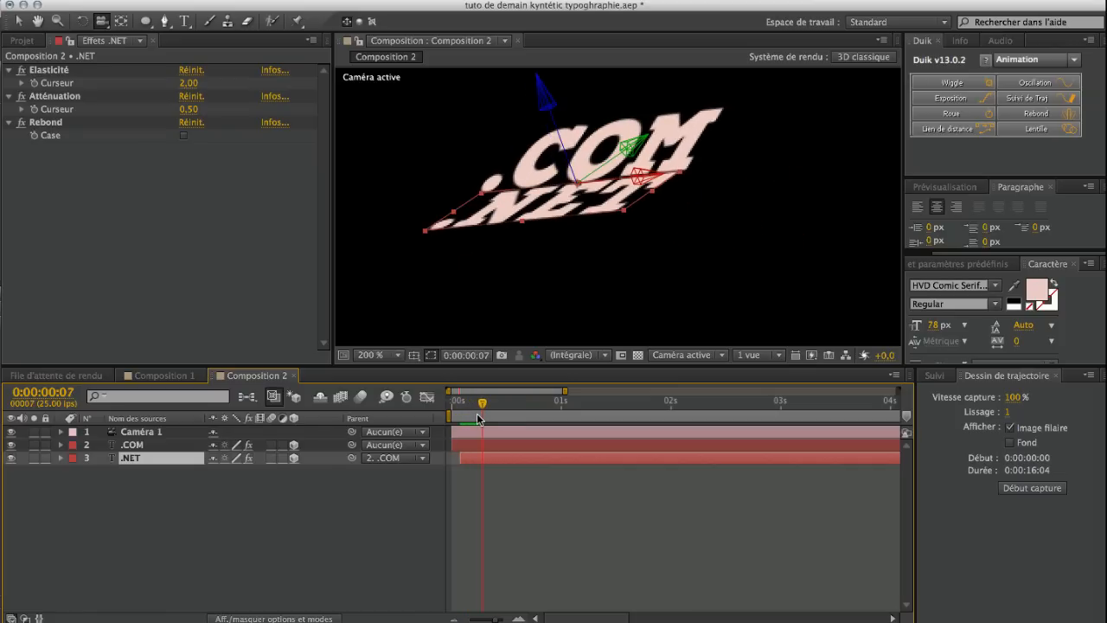
{"action": "left_click_drag", "start_coordinate": [669, 261], "coordinate": [427, 260]}
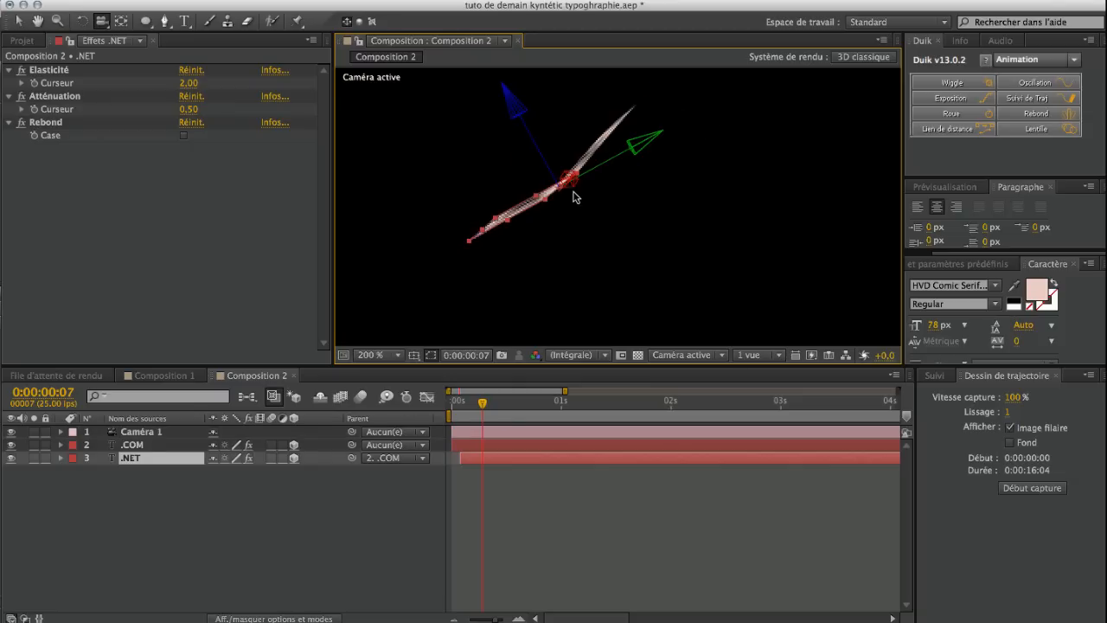
{"action": "left_click_drag", "start_coordinate": [483, 403], "coordinate": [460, 400]}
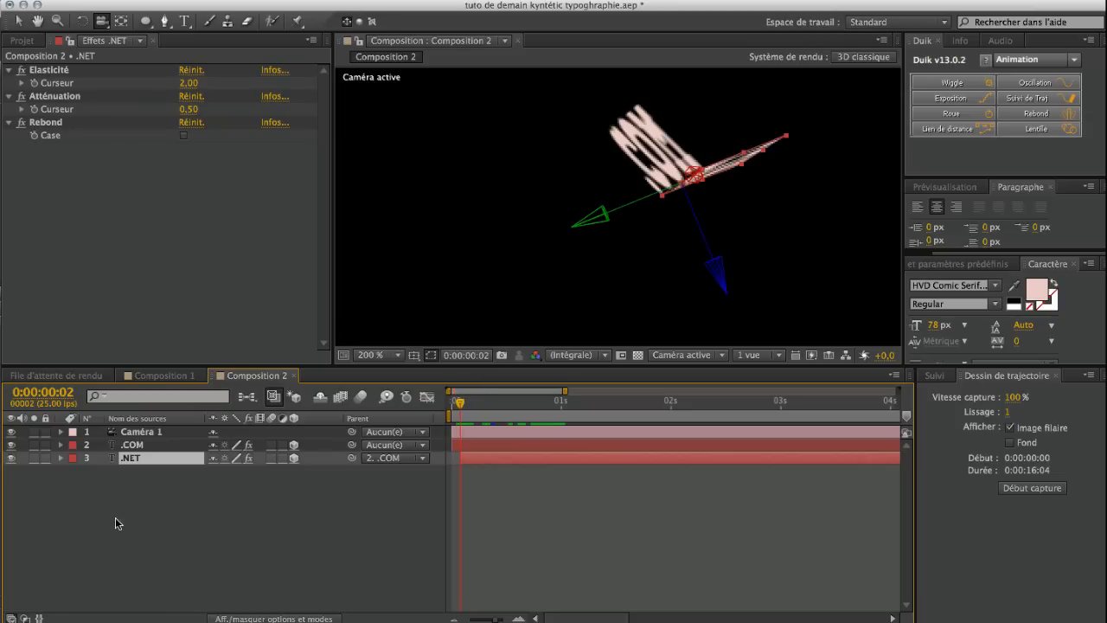
{"action": "left_click_drag", "start_coordinate": [462, 410], "coordinate": [394, 410]}
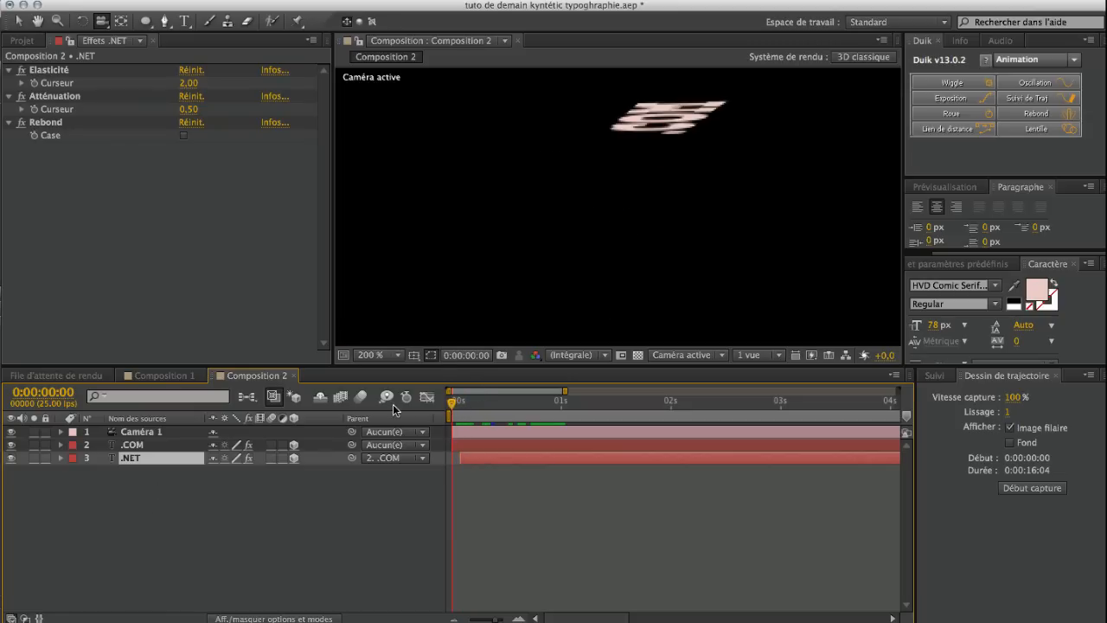
- Orbit the camera around the text at 0:00:00:00, and hide the Caméra 1 layer to restore the default front view
{"action": "left_click_drag", "start_coordinate": [626, 230], "coordinate": [1106, 209]}
{"action": "left_click_drag", "start_coordinate": [545, 238], "coordinate": [560, 236]}
{"action": "left_click", "coordinate": [137, 431]}
{"action": "left_click", "coordinate": [11, 430]}
{"action": "left_click", "coordinate": [115, 493]}
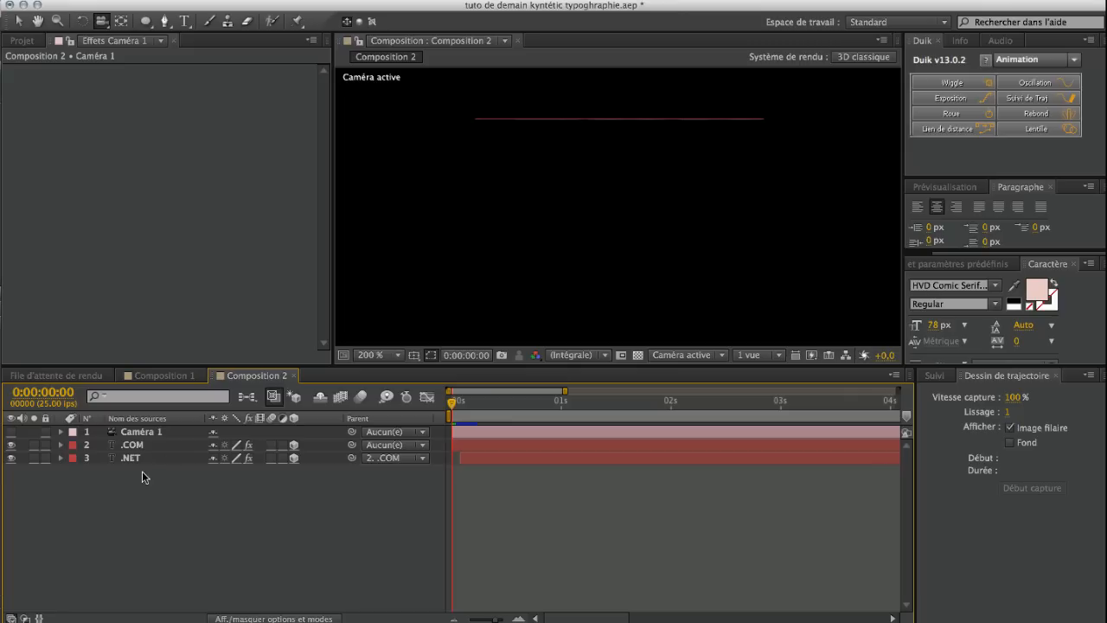
- Duplicate the .NET layer and place the copy below the original in the layer stack
{"action": "left_click", "coordinate": [139, 463]}
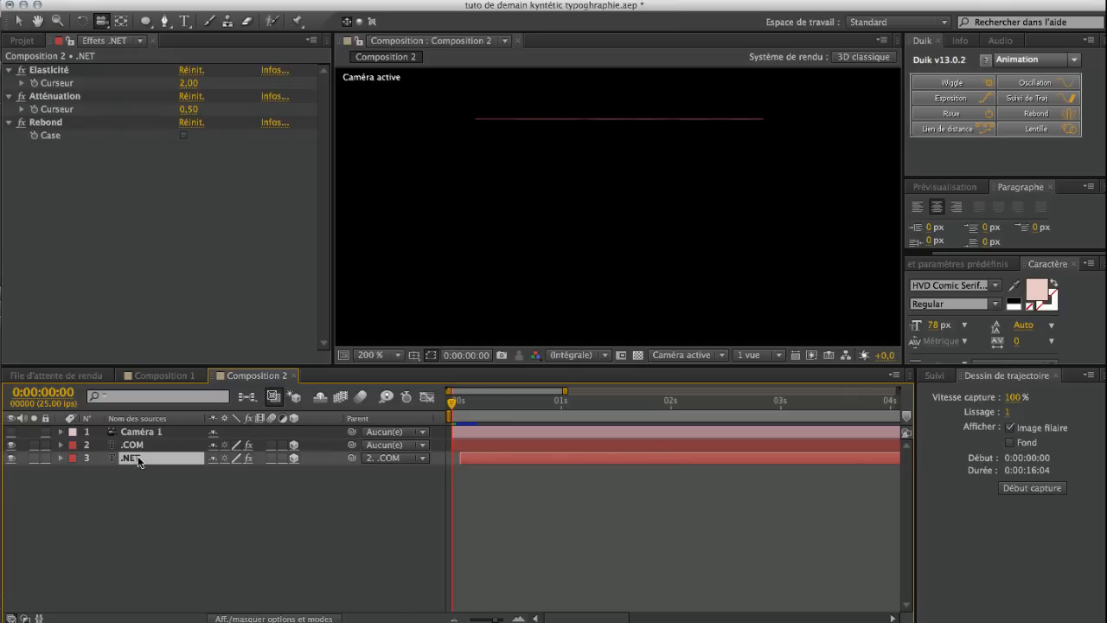
{"action": "key", "text": "ctrl+d"}
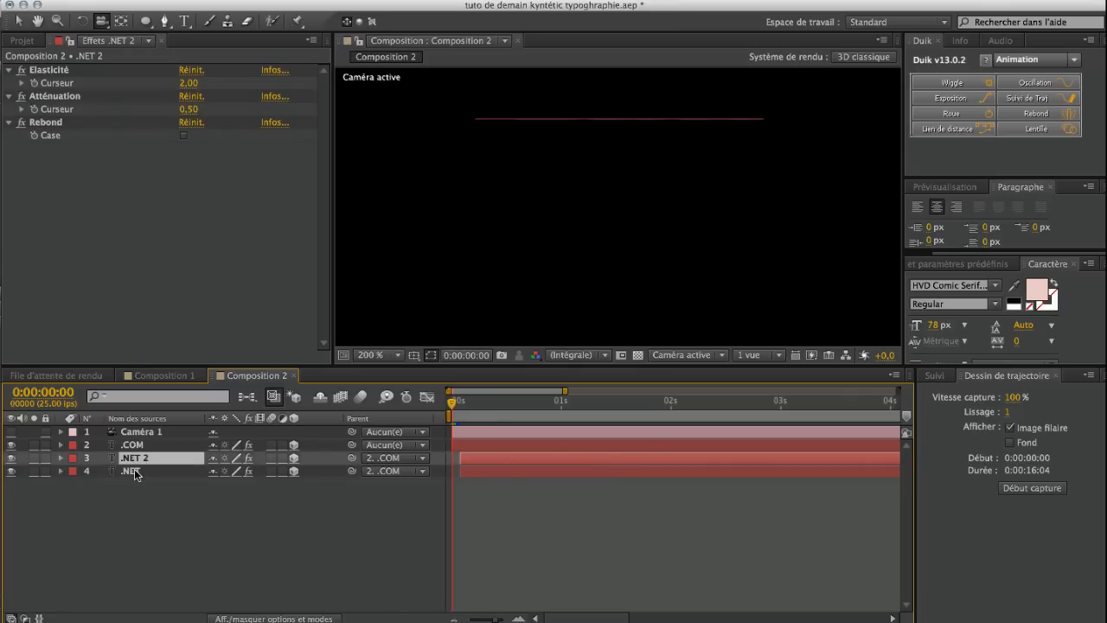
{"action": "left_click_drag", "start_coordinate": [135, 464], "coordinate": [137, 477]}
{"action": "left_click", "coordinate": [140, 489]}
- Go to 0:00:00:05 and change the duplicate layer's text to ".FR"
{"action": "double_click", "coordinate": [140, 472]}
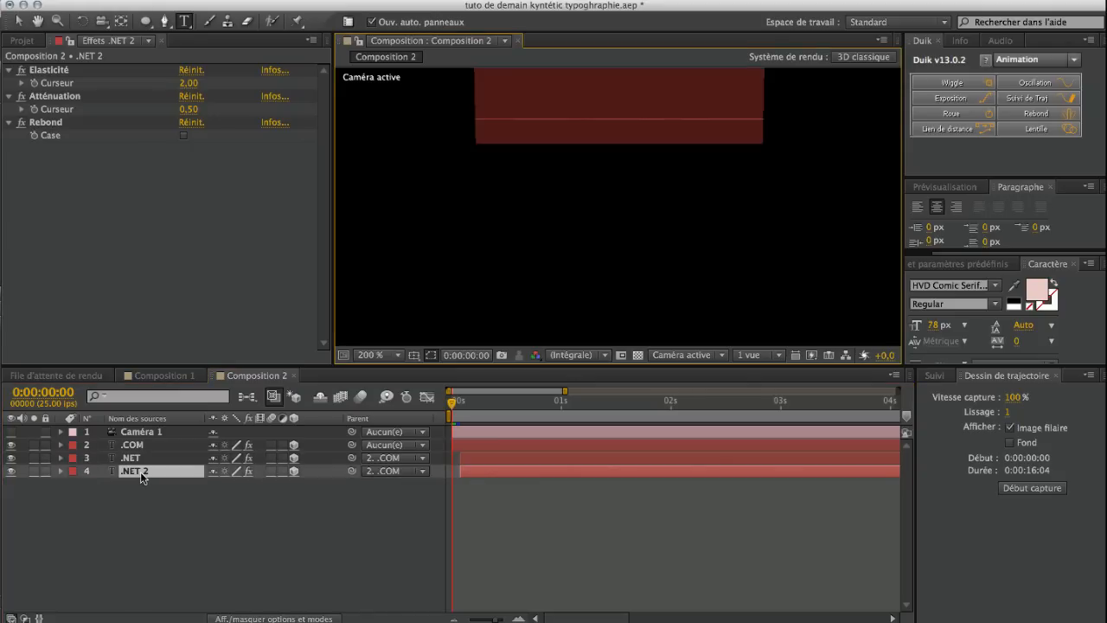
{"action": "left_click", "coordinate": [473, 421]}
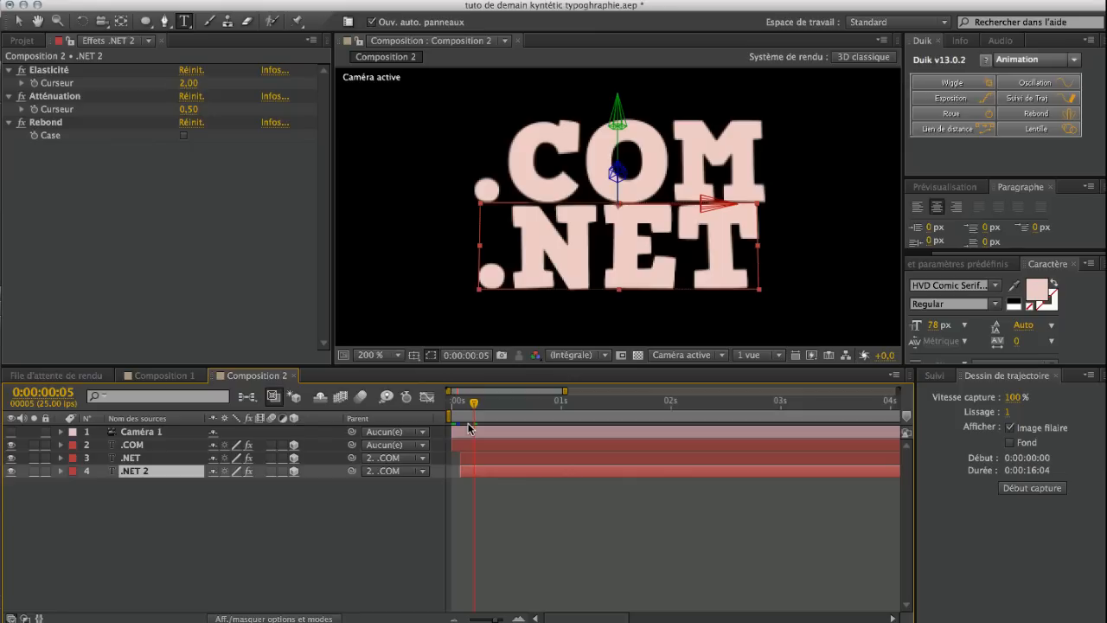
{"action": "double_click", "coordinate": [146, 474]}
{"action": "type", "text": "."}
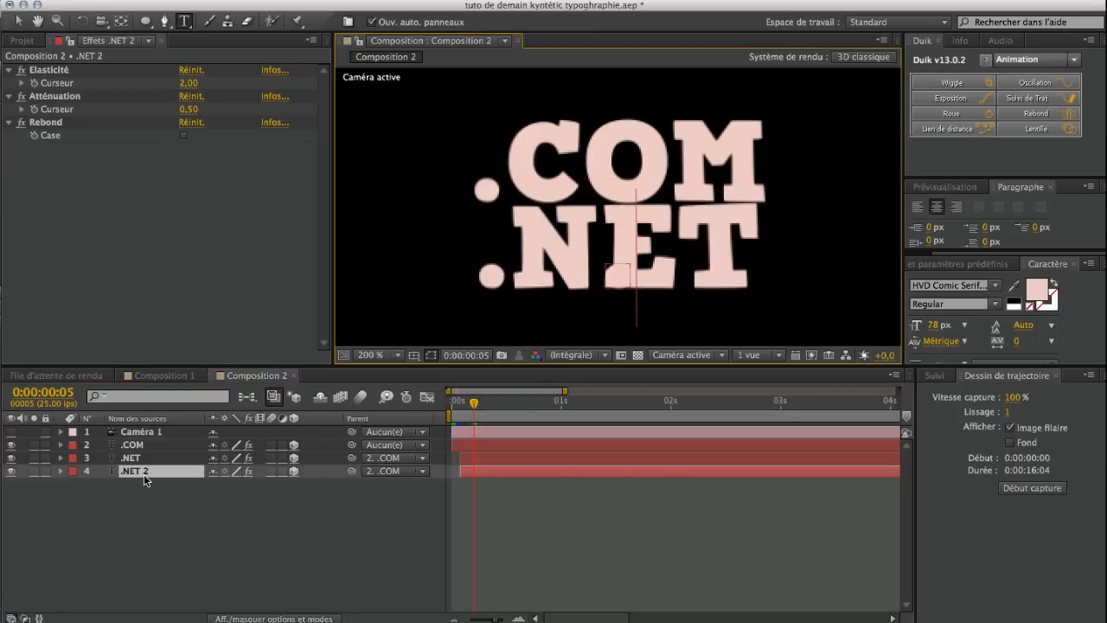
{"action": "type", "text": "NE"}
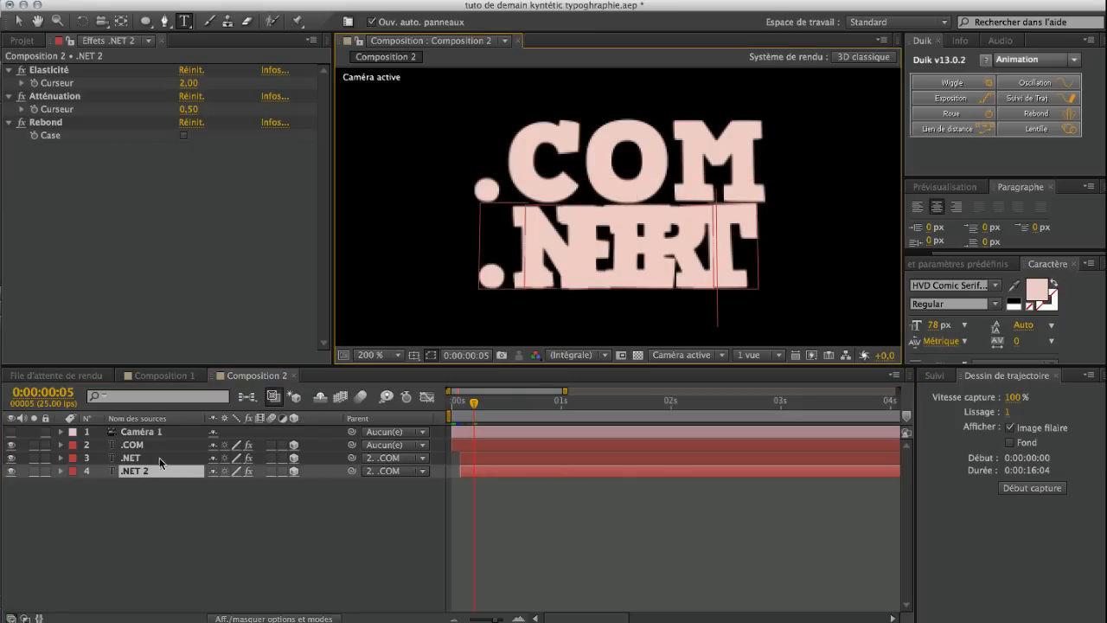
{"action": "left_click", "coordinate": [168, 481]}
- Move the .FR layer straight down so it sits directly beneath the word .NET
{"action": "key", "text": "comma"}
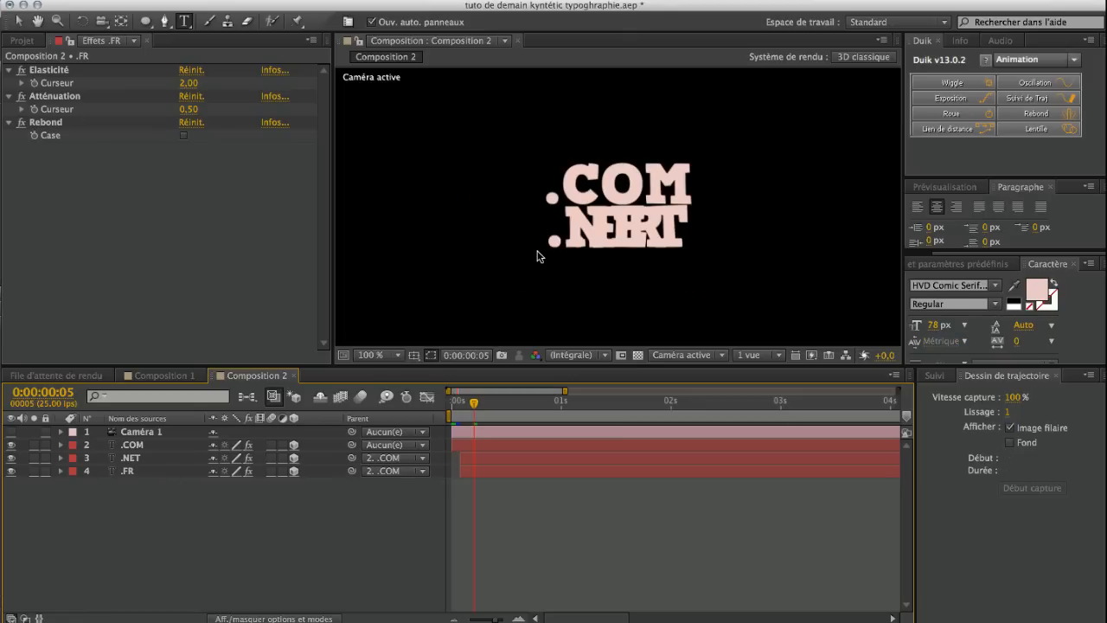
{"action": "key", "text": "v"}
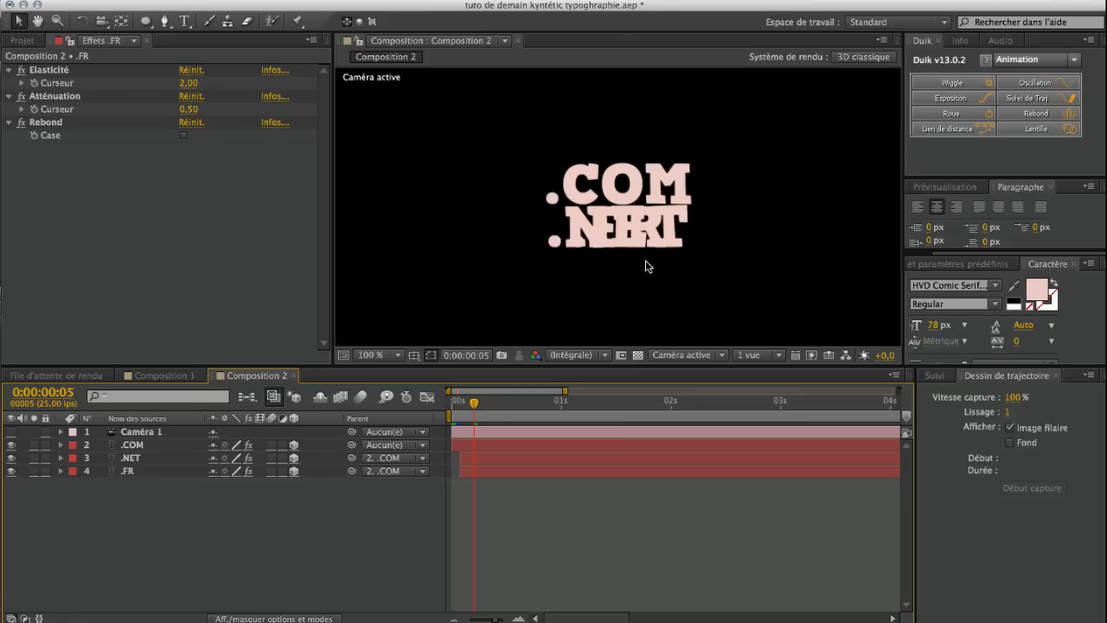
{"action": "left_click", "coordinate": [127, 471]}
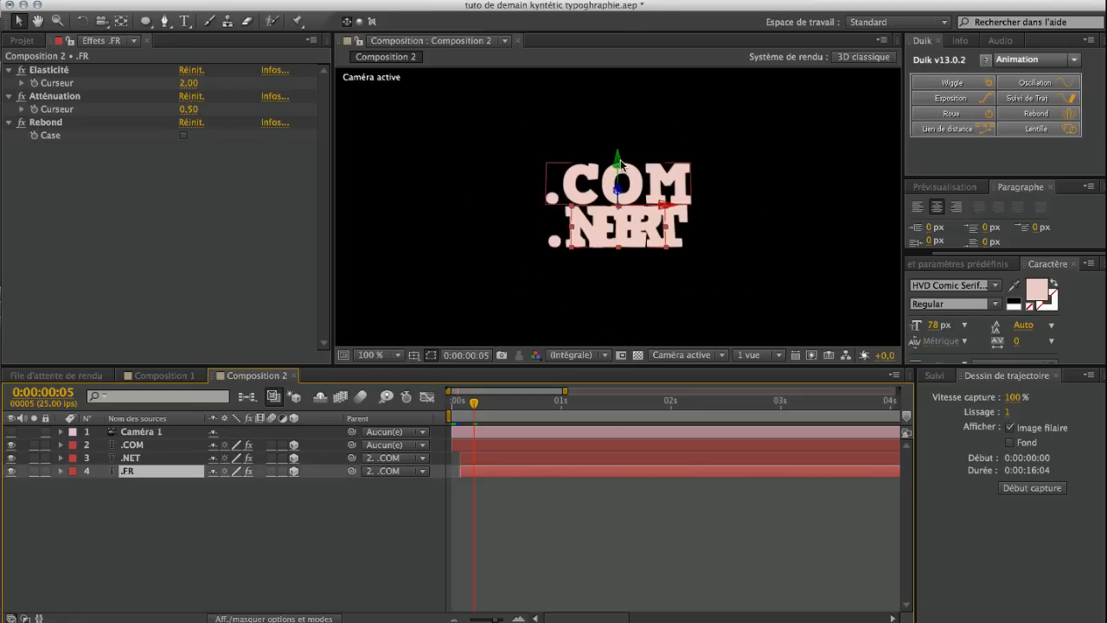
{"action": "left_click_drag", "start_coordinate": [619, 161], "coordinate": [617, 204]}
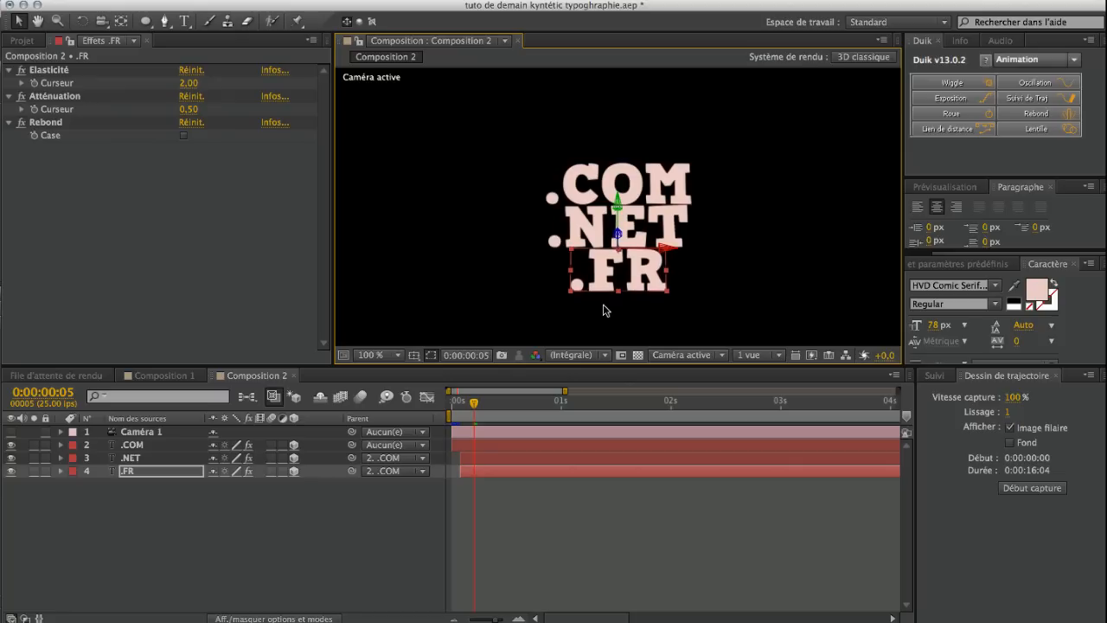
- Add trailing spaces to the .FR text to shift the word toward the left edge of the lines above
{"action": "double_click", "coordinate": [155, 470]}
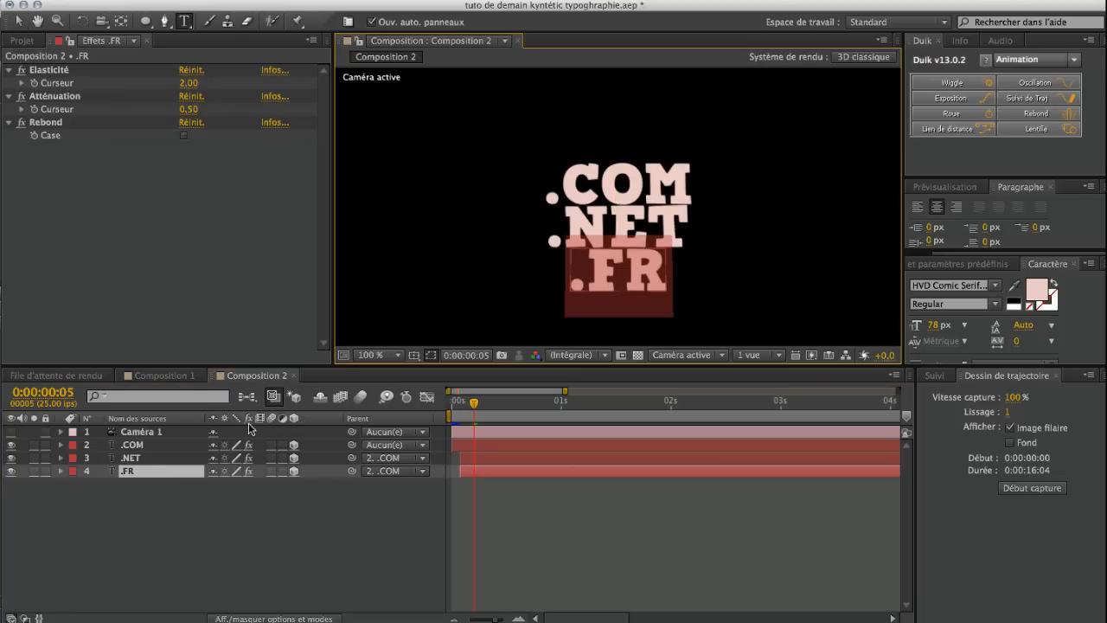
{"action": "left_click", "coordinate": [659, 274]}
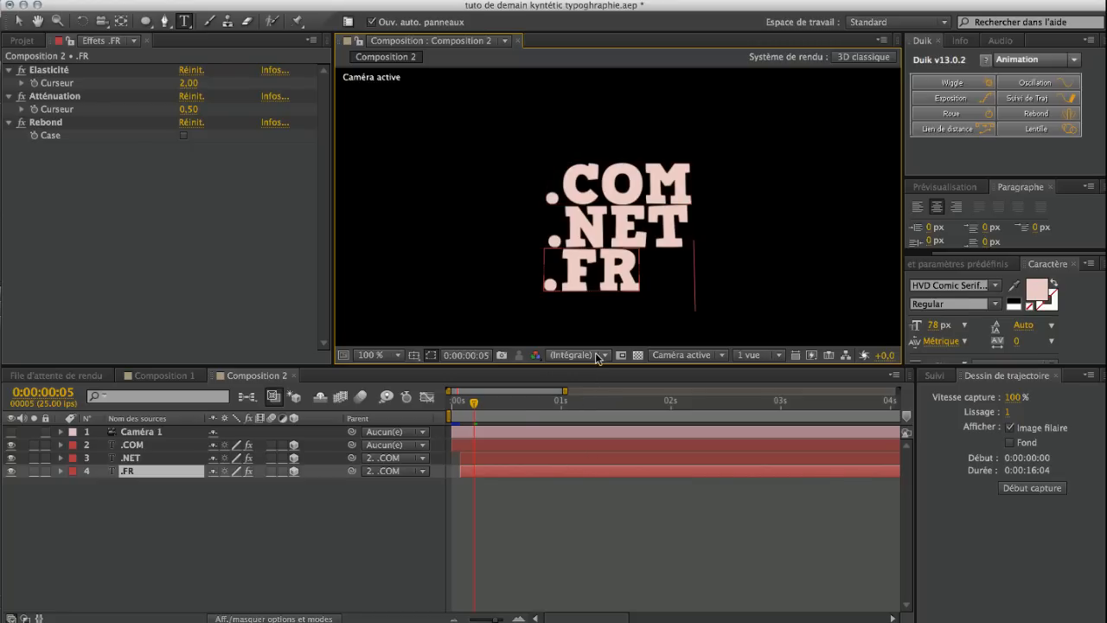
{"action": "left_click", "coordinate": [345, 569]}
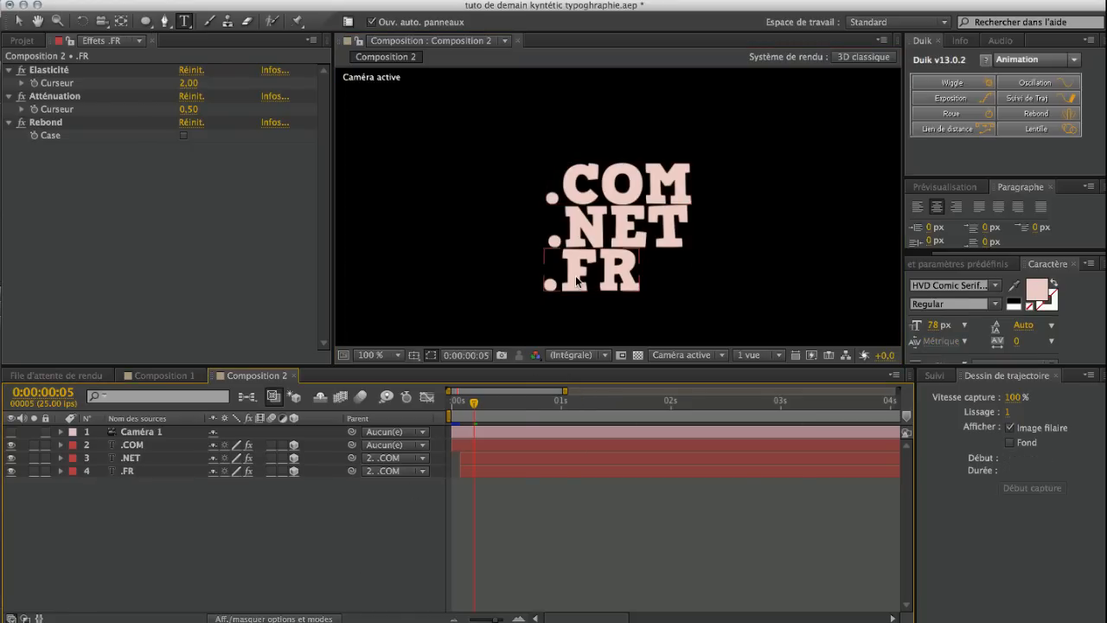
- Nudge the .FR layer slightly to the right so its dot lines up under the .NET dot
{"action": "left_click", "coordinate": [129, 470]}
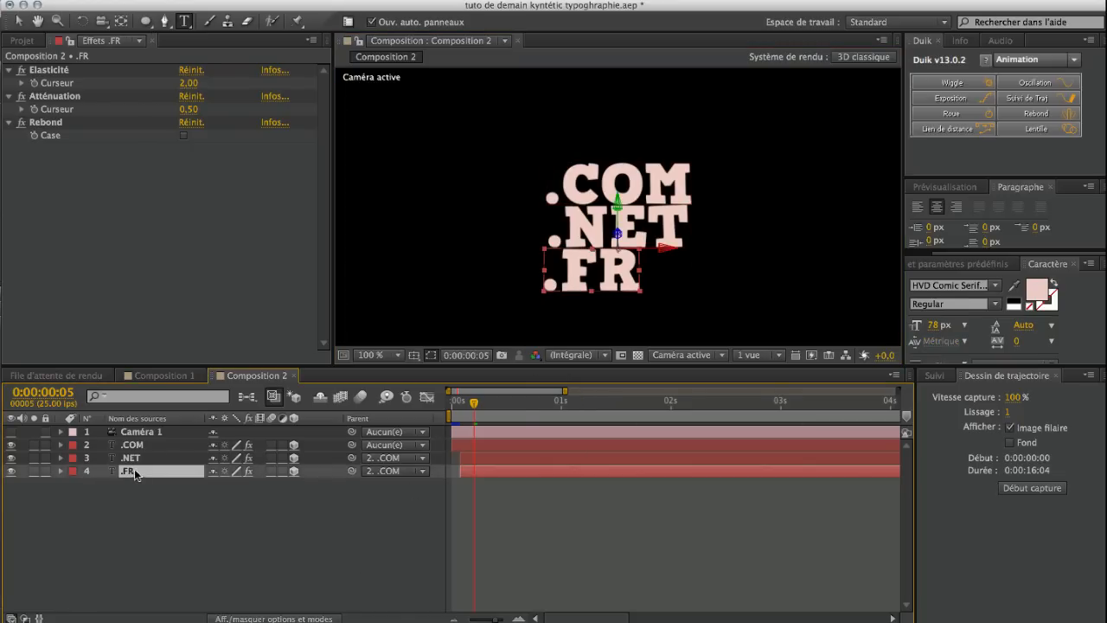
{"action": "key", "text": "v"}
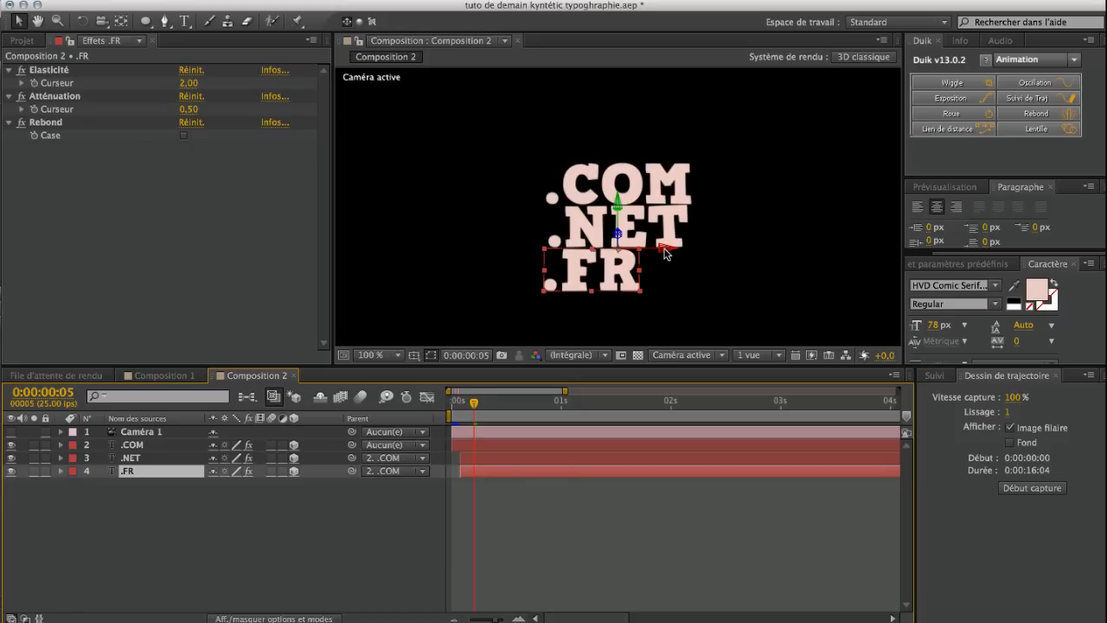
{"action": "key", "text": "Right"}
{"action": "key", "text": "Right"}
{"action": "key", "text": "Right"}
{"action": "key", "text": "Right"}
{"action": "key", "text": "Right"}
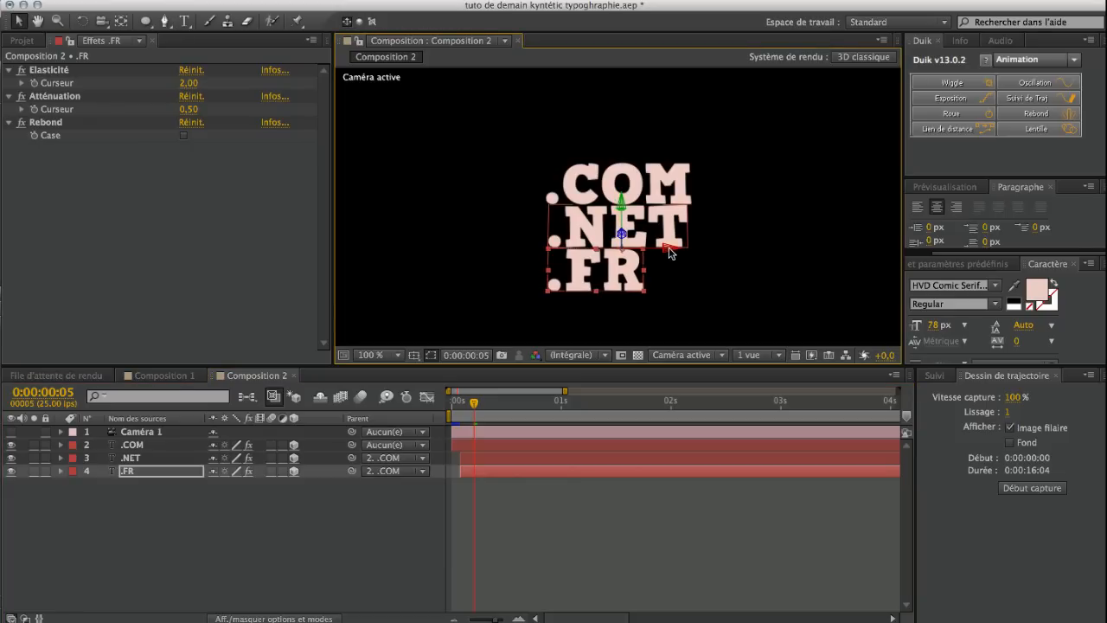
{"action": "left_click", "coordinate": [277, 564]}
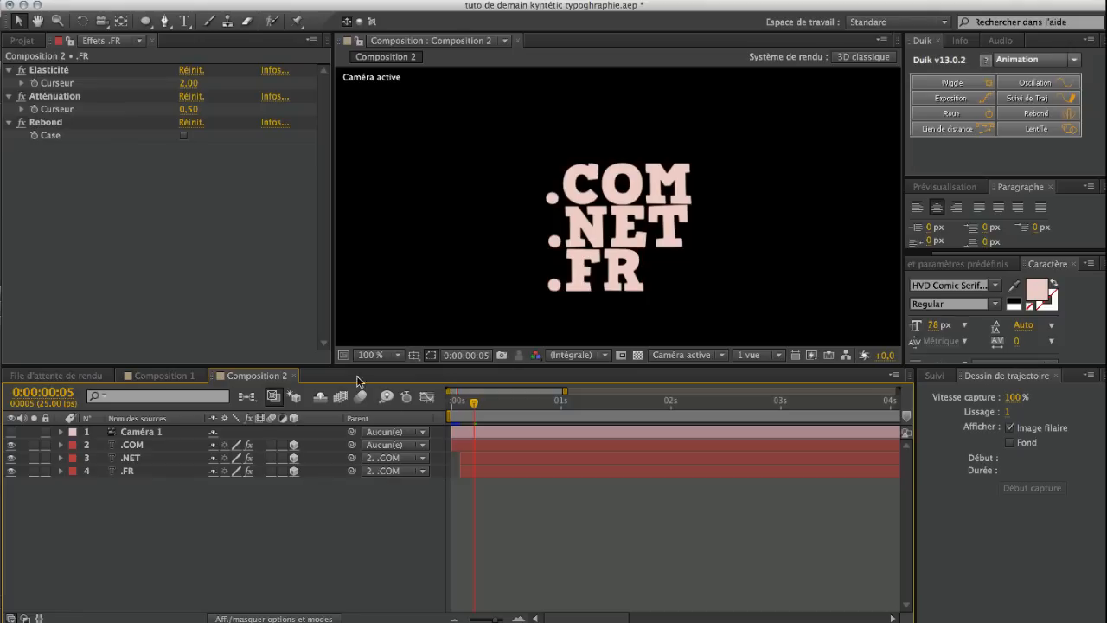
- Show the rulers and place a vertical guide through the dots of the three words
{"action": "left_click", "coordinate": [410, 357]}
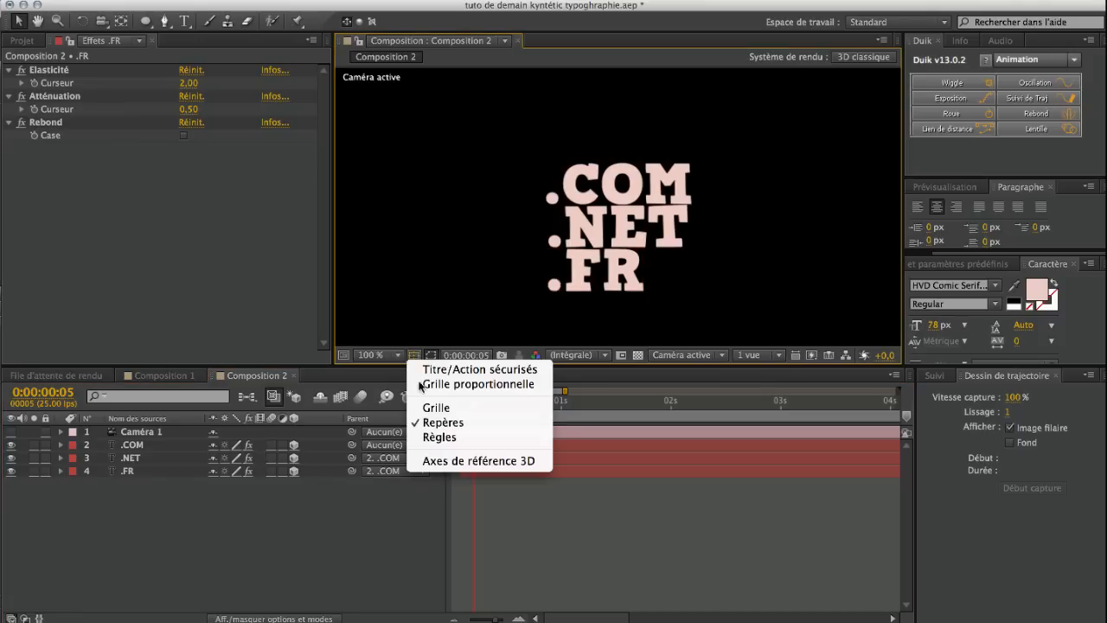
{"action": "left_click", "coordinate": [427, 437]}
{"action": "left_click_drag", "start_coordinate": [341, 222], "coordinate": [558, 242]}
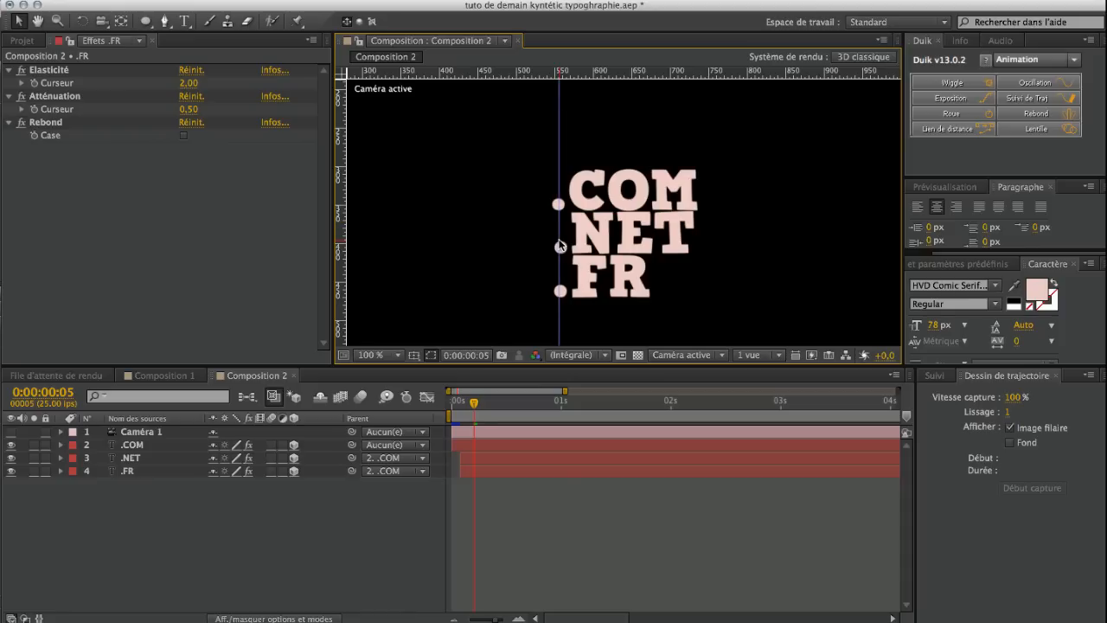
- Nudge the .NET and .FR layers horizontally so their dots are centred on the guide like the .COM dot
{"action": "left_click", "coordinate": [125, 459]}
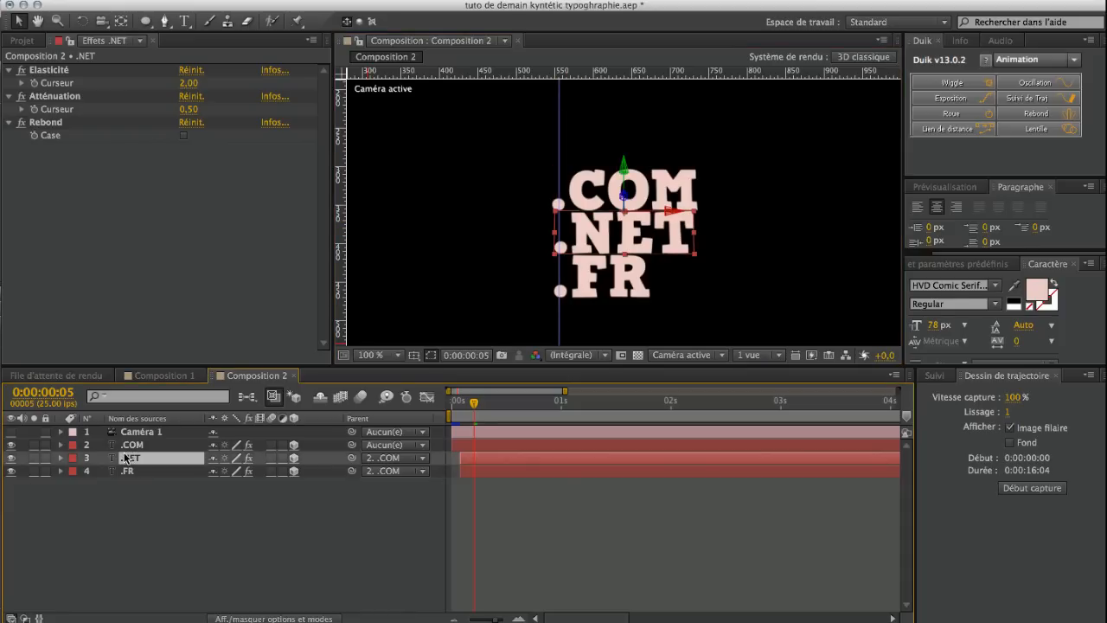
{"action": "key", "text": "Left"}
{"action": "key", "text": "Left"}
{"action": "key", "text": "Left"}
{"action": "key", "text": "Left"}
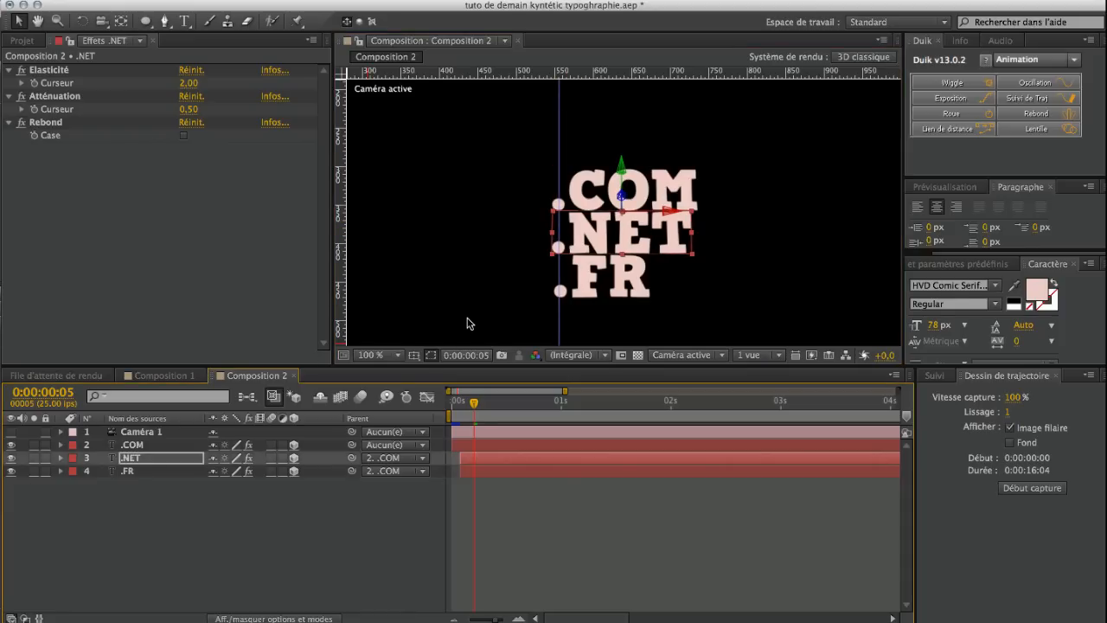
{"action": "key", "text": "Right"}
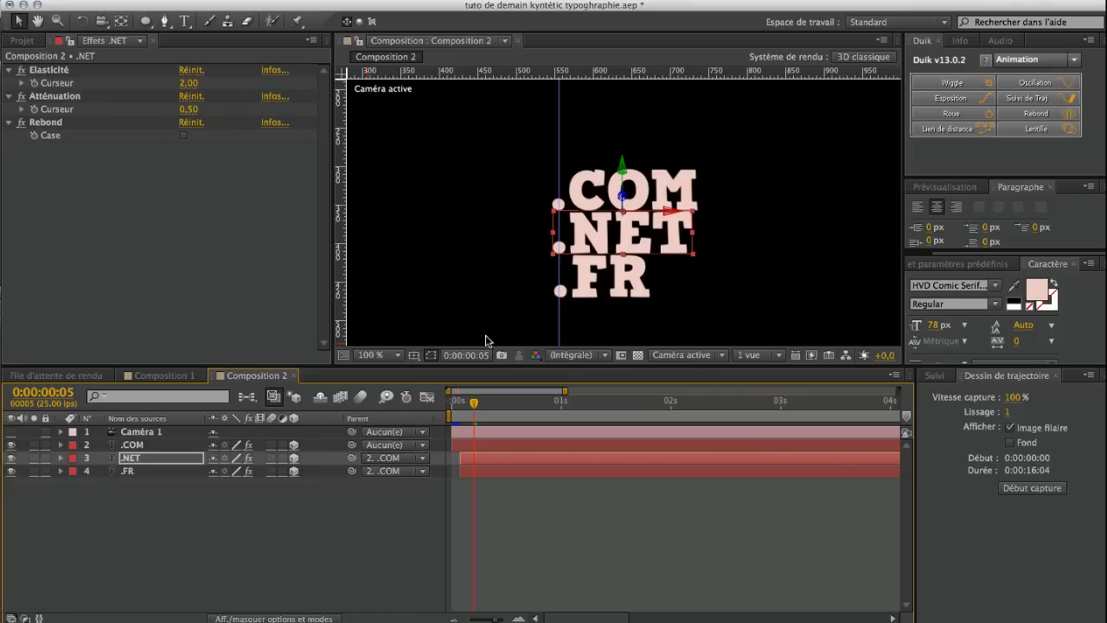
{"action": "left_click", "coordinate": [644, 271]}
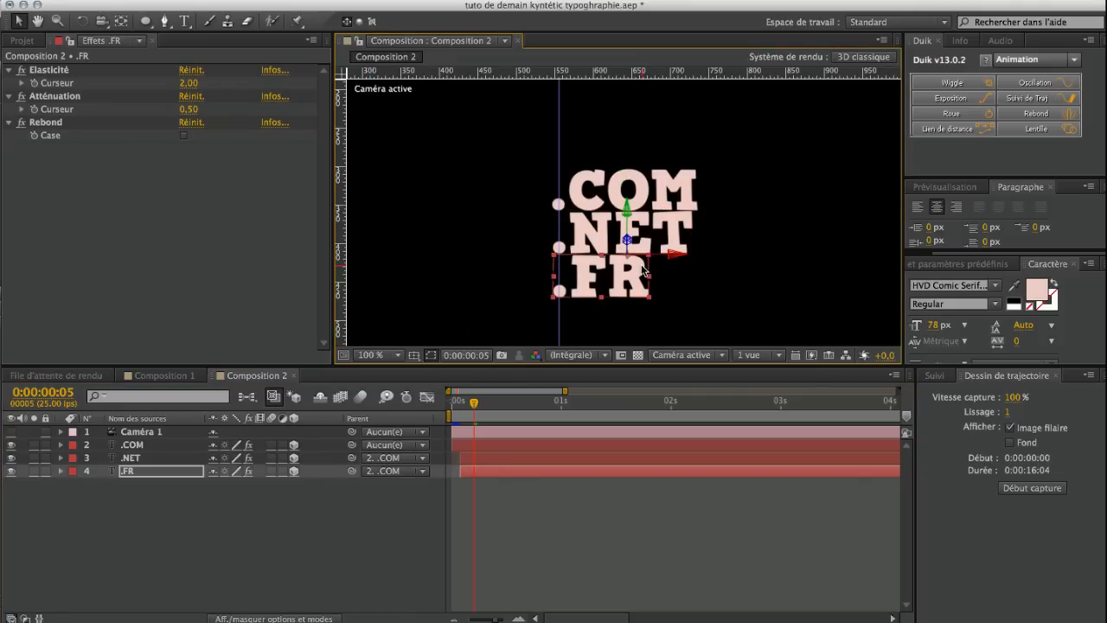
{"action": "left_click", "coordinate": [317, 562]}
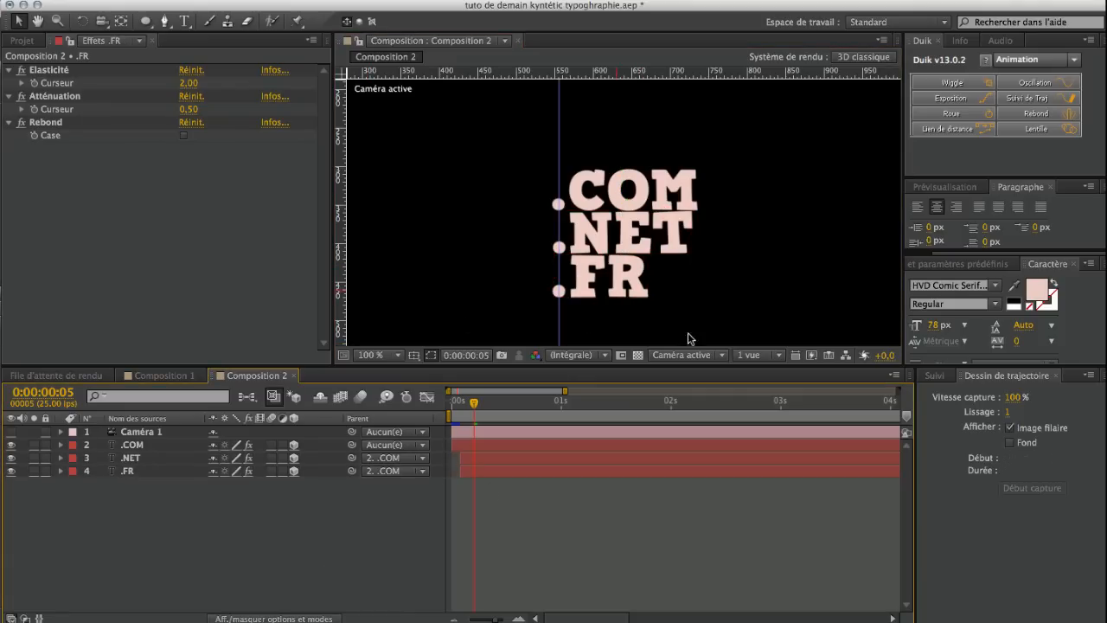
- Remove the vertical guide from the composition view and hide the rulers
{"action": "left_click_drag", "start_coordinate": [559, 108], "coordinate": [32, 97]}
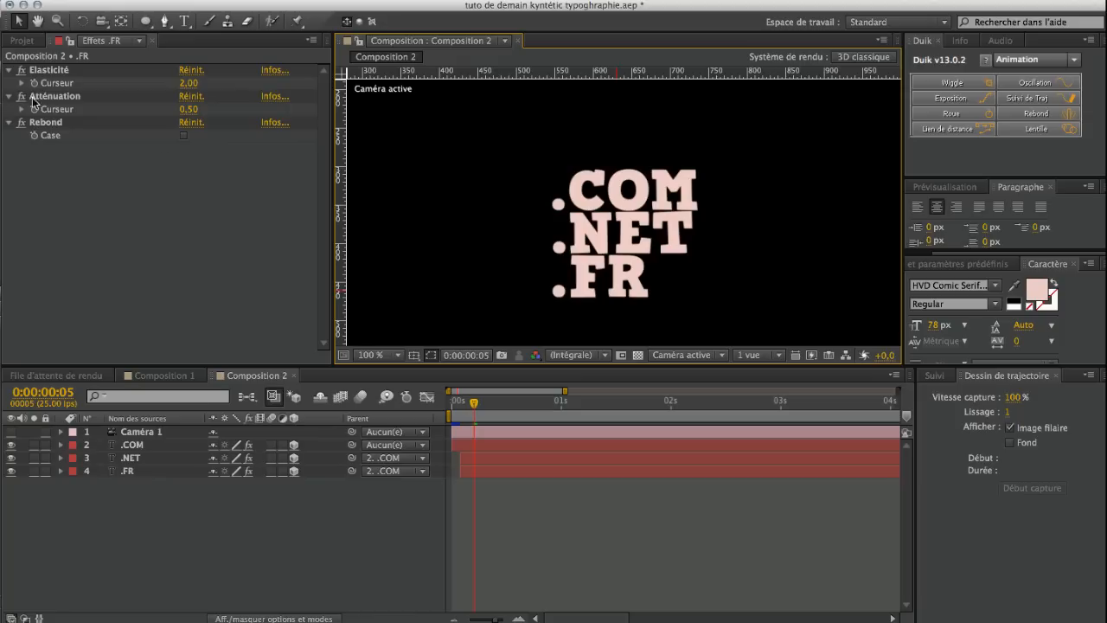
{"action": "left_click", "coordinate": [426, 356]}
{"action": "left_click", "coordinate": [430, 434]}
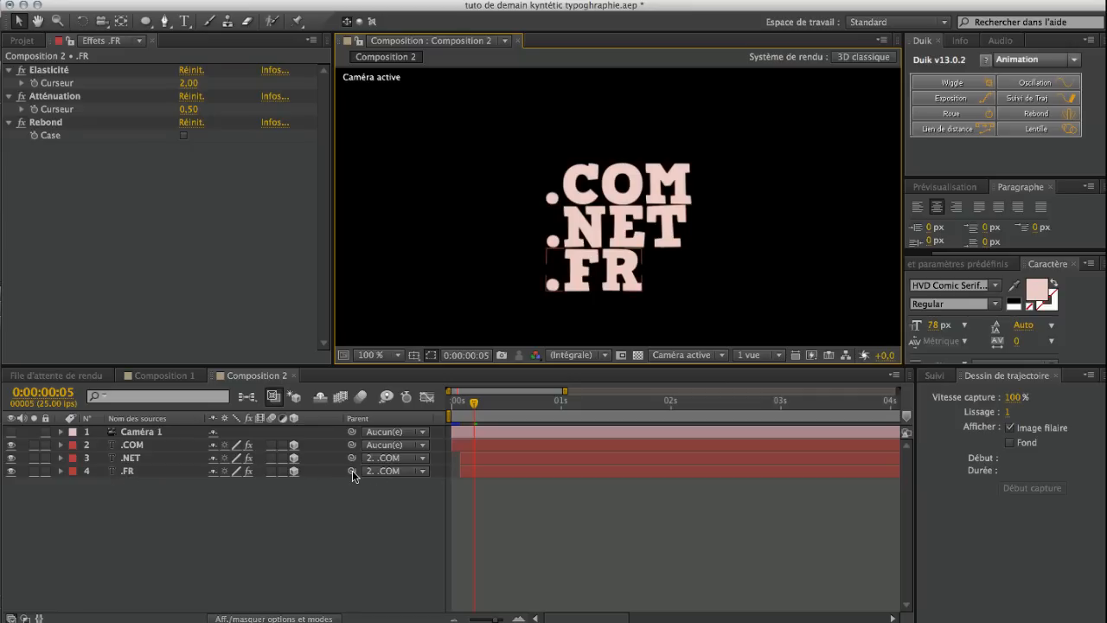
- Parent the .FR layer to the .NET layer and trim its start to 0:00:00:03
{"action": "left_click_drag", "start_coordinate": [351, 470], "coordinate": [160, 464]}
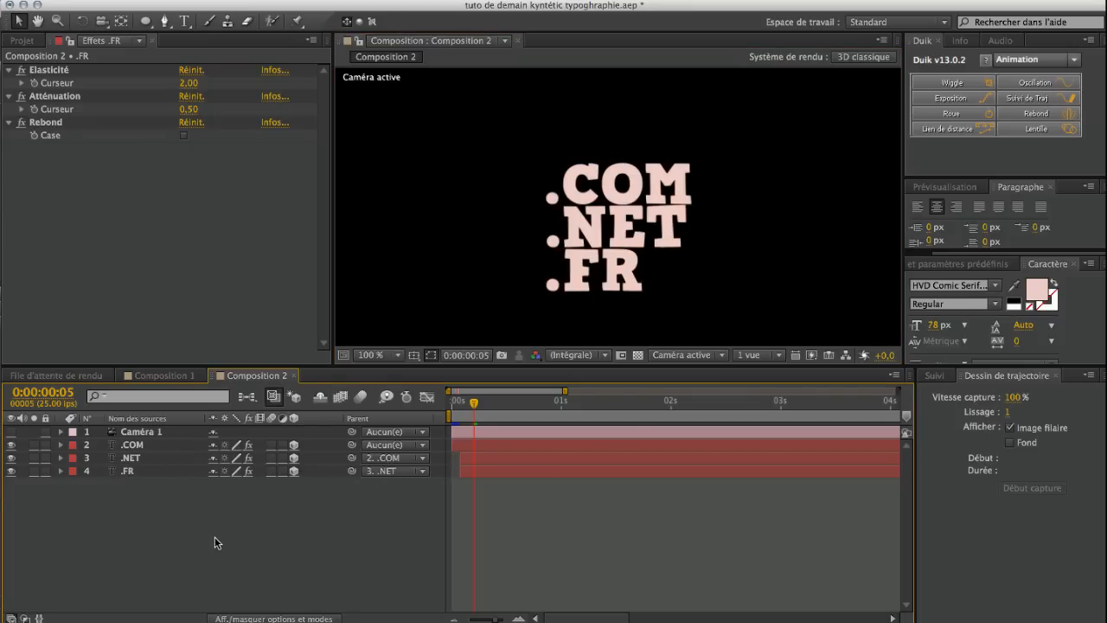
{"action": "left_click_drag", "start_coordinate": [474, 403], "coordinate": [460, 413]}
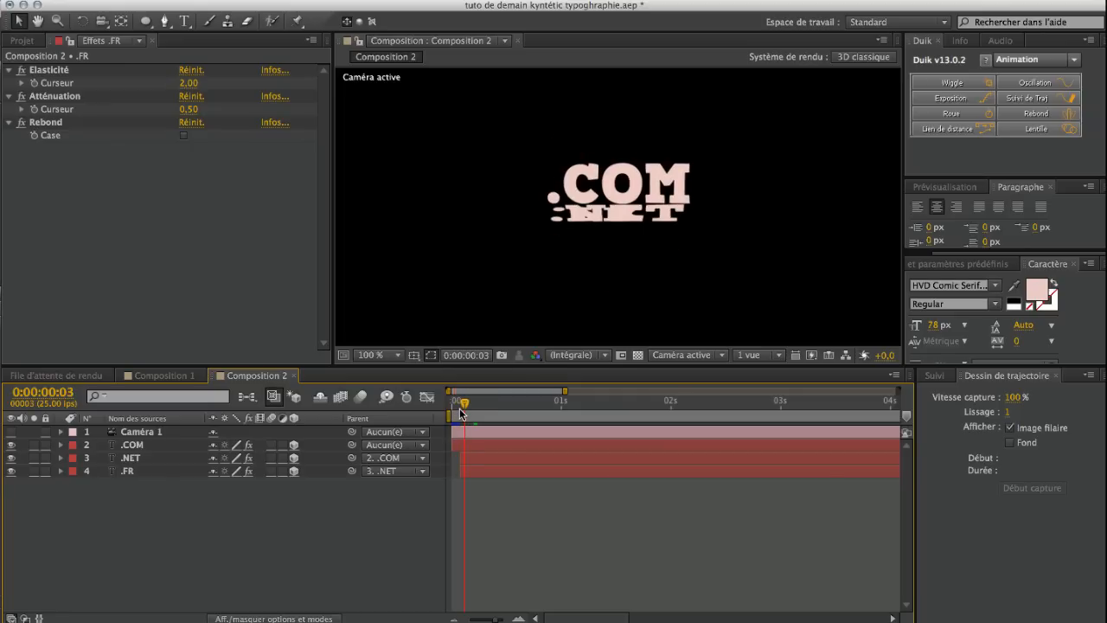
{"action": "left_click", "coordinate": [461, 473]}
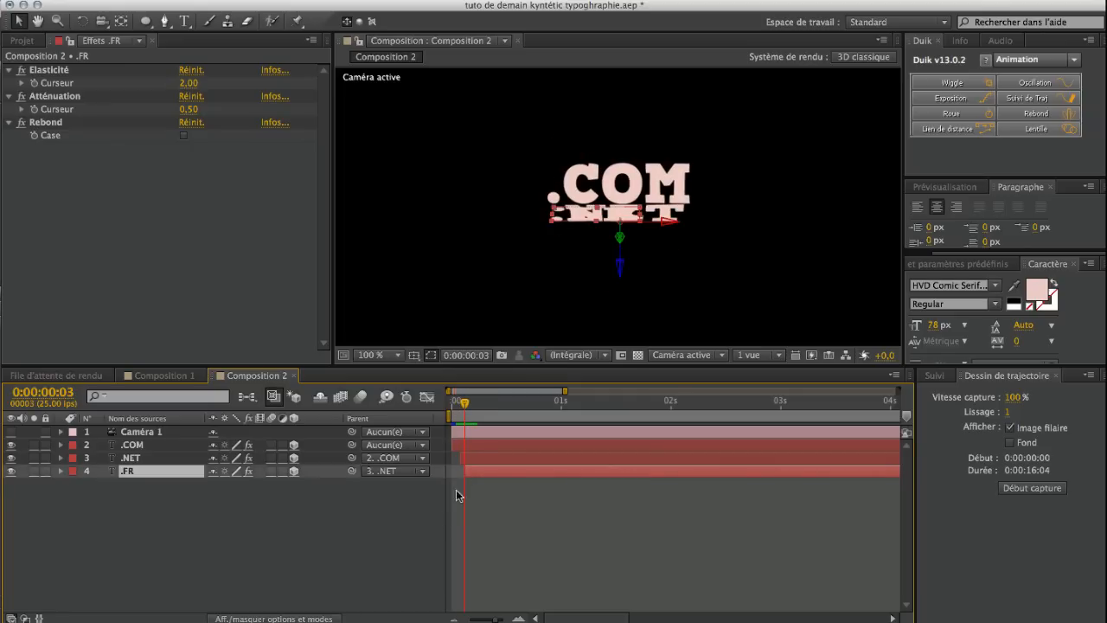
- Scrub through the timeline to review how the .COM, .NET and .FR words unfold and settle
{"action": "left_click", "coordinate": [395, 512]}
{"action": "left_click_drag", "start_coordinate": [471, 418], "coordinate": [889, 414]}
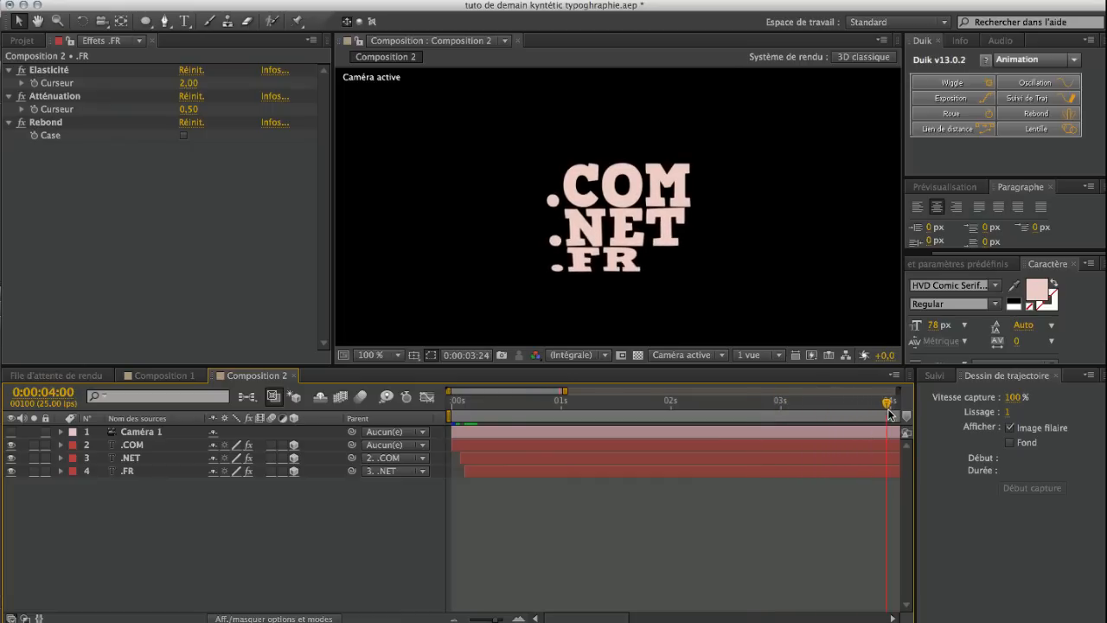
{"action": "left_click", "coordinate": [701, 403]}
{"action": "left_click_drag", "start_coordinate": [700, 403], "coordinate": [543, 403]}
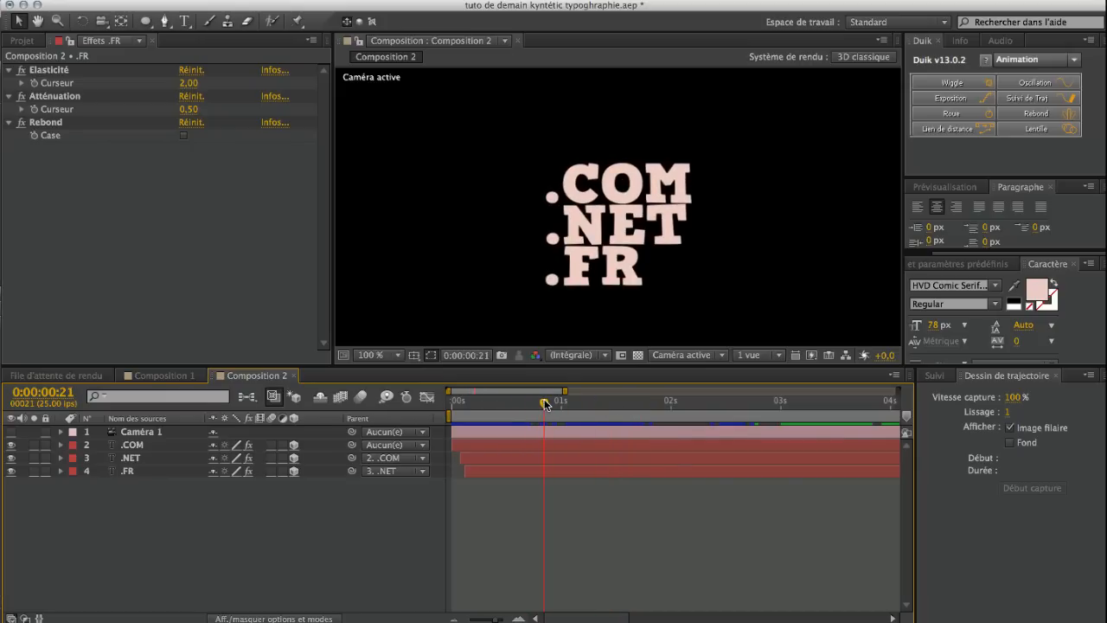
- Set the Atténuation slider of the .NET and .FR layers to 1 and preview the bounce from the first frame
{"action": "left_click", "coordinate": [139, 470]}
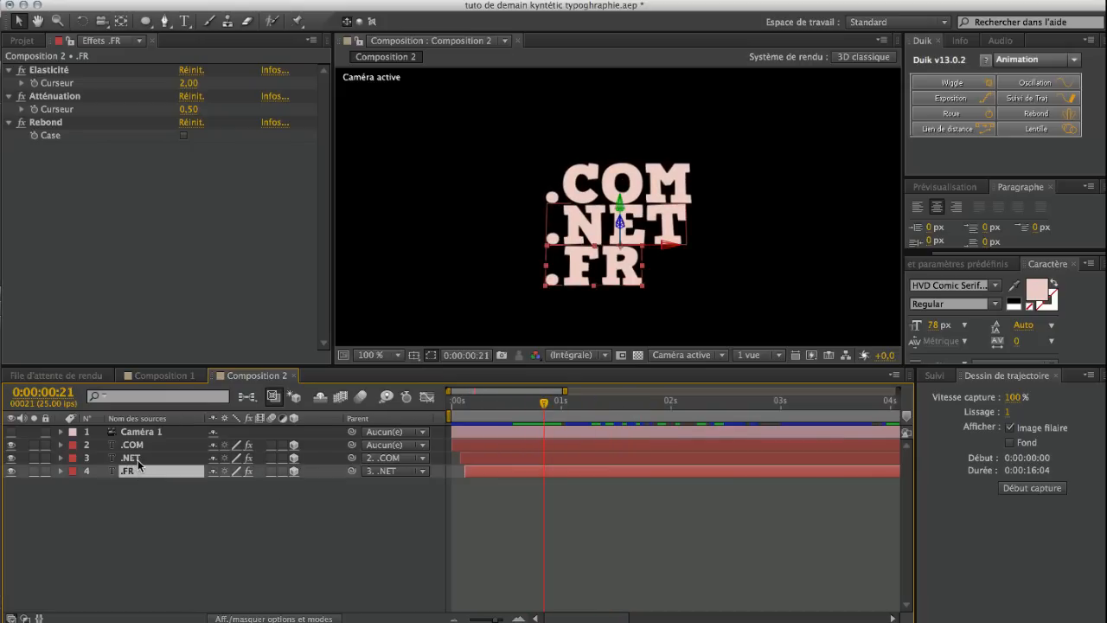
{"action": "left_click", "coordinate": [137, 460], "text": "shift"}
{"action": "left_click", "coordinate": [187, 111]}
{"action": "type", "text": "1"}
{"action": "key", "text": "Return"}
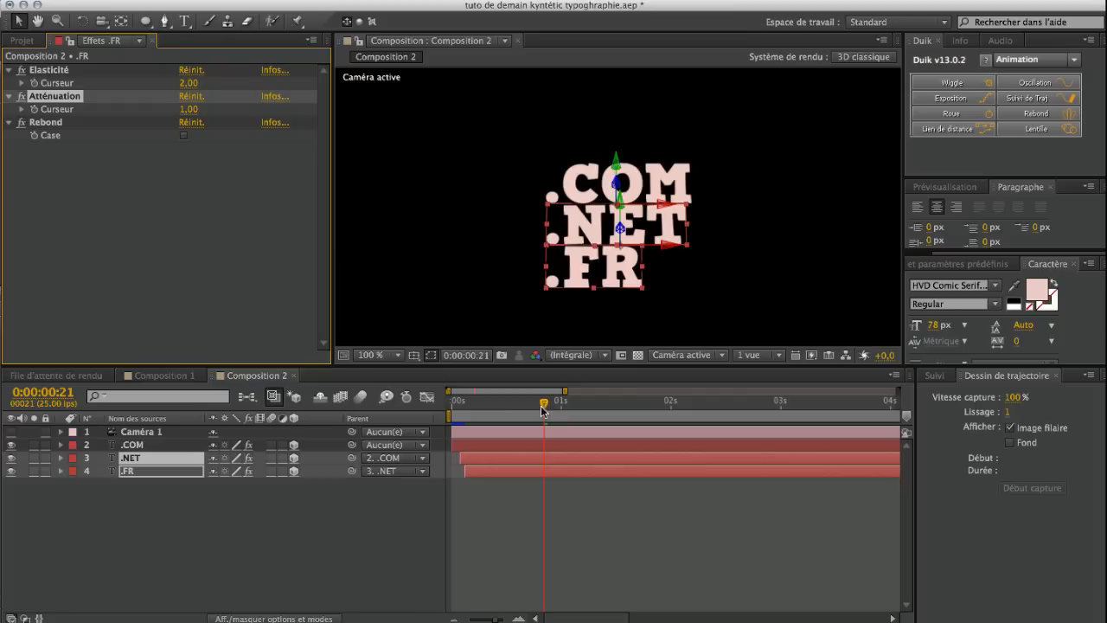
{"action": "left_click_drag", "start_coordinate": [543, 405], "coordinate": [402, 405]}
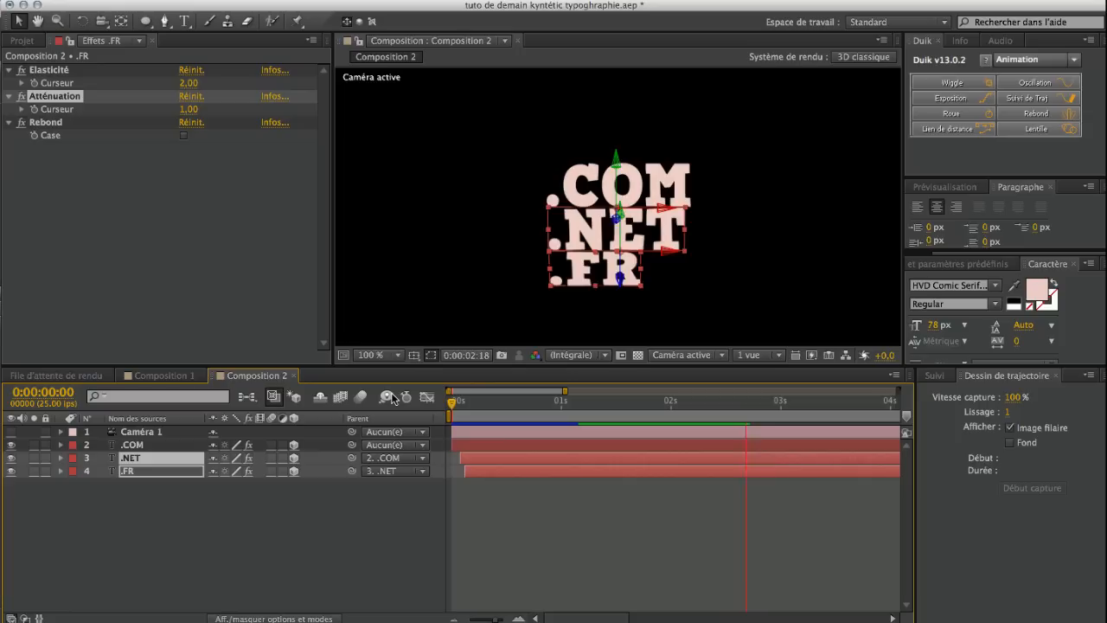
{"action": "key", "text": "space"}
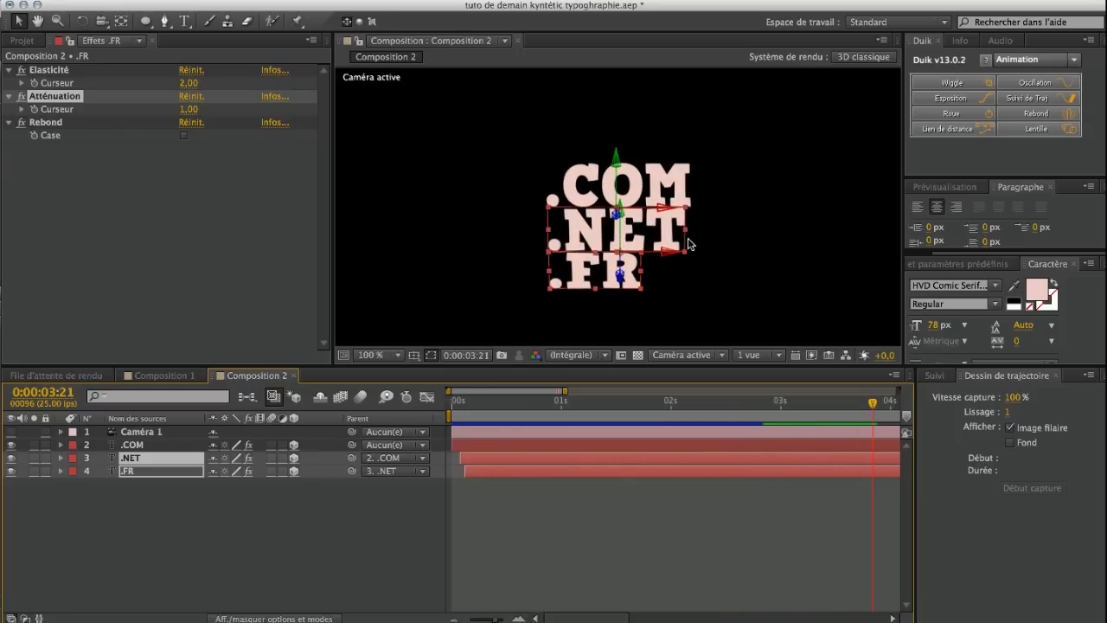
- Turn on Caméra 1's visibility and orbit the camera to see the words from the side at 0:00:06:24
{"action": "left_click", "coordinate": [102, 20]}
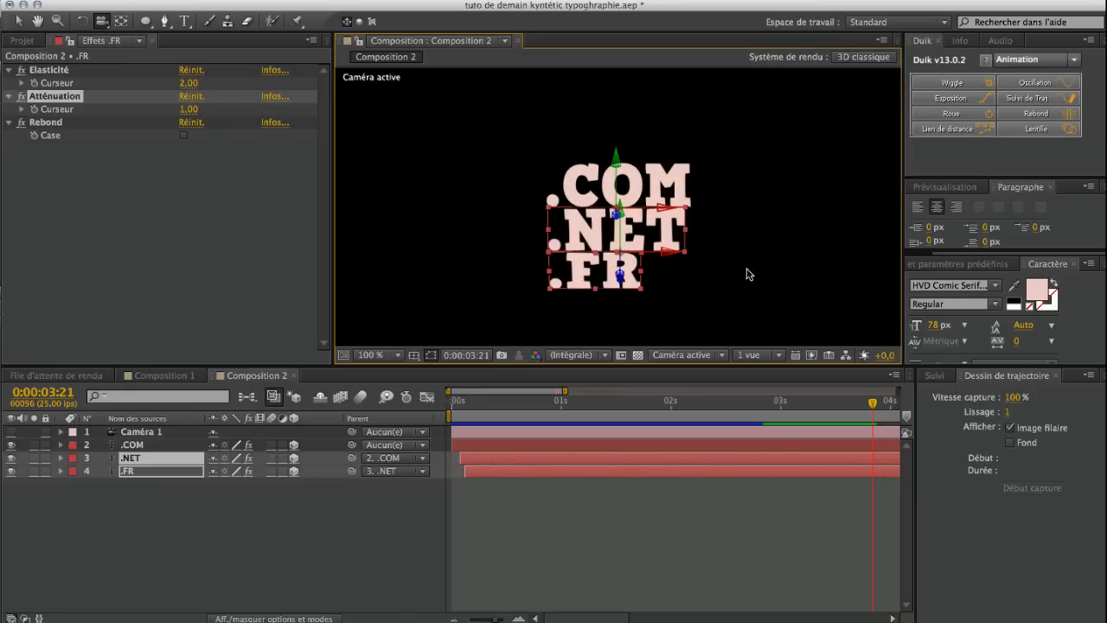
{"action": "left_click", "coordinate": [11, 432]}
{"action": "left_click_drag", "start_coordinate": [729, 261], "coordinate": [573, 267]}
{"action": "left_click_drag", "start_coordinate": [874, 405], "coordinate": [842, 403]}
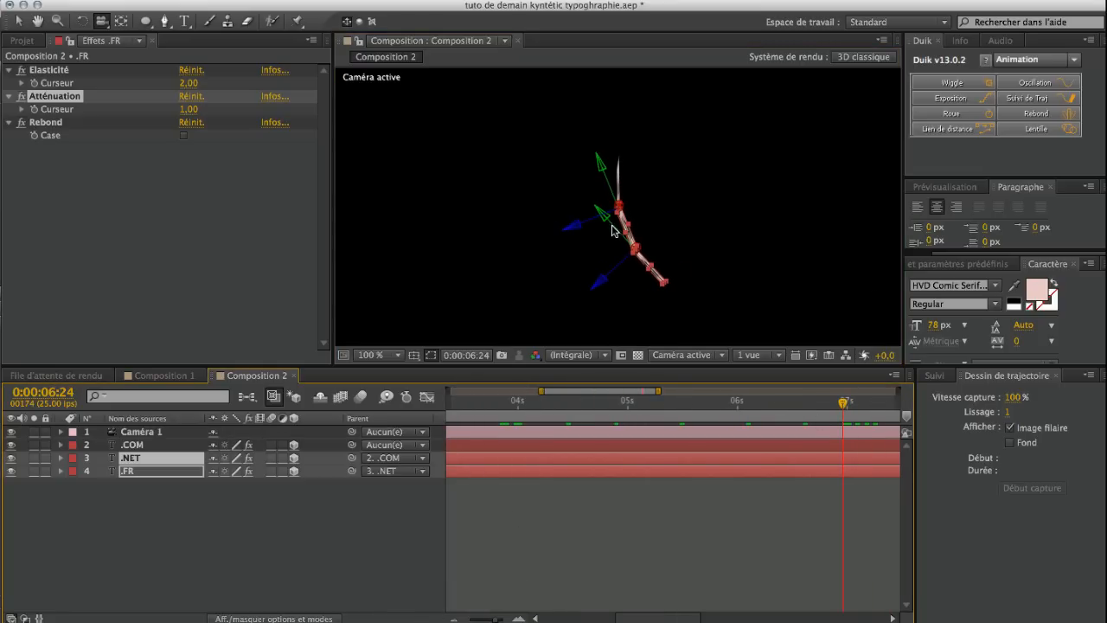
{"action": "left_click_drag", "start_coordinate": [497, 618], "coordinate": [485, 618]}
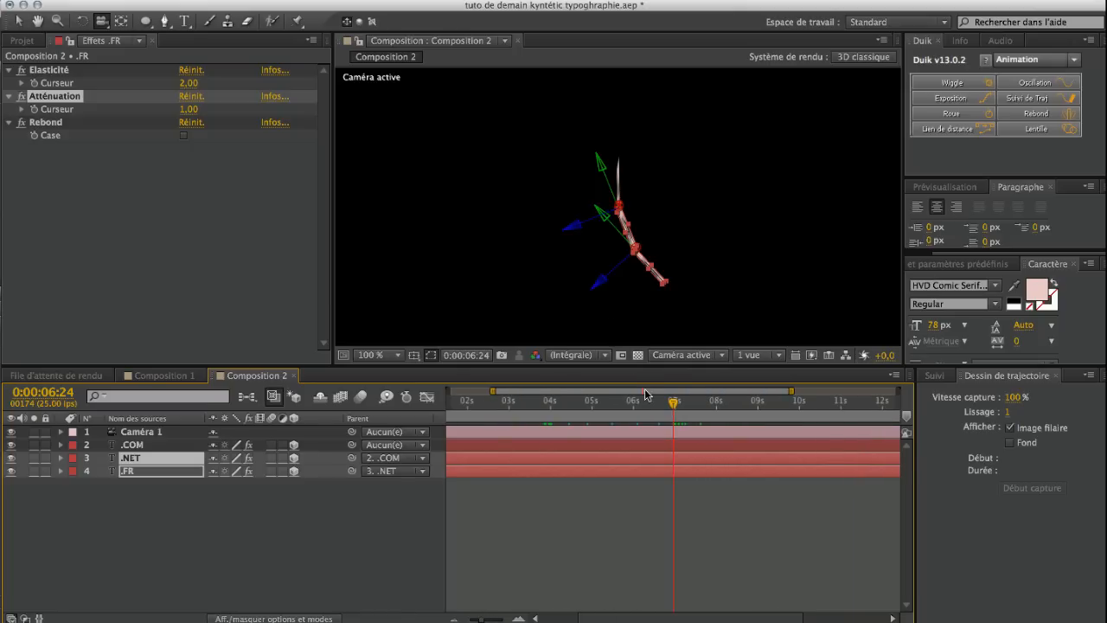
{"action": "left_click", "coordinate": [553, 617]}
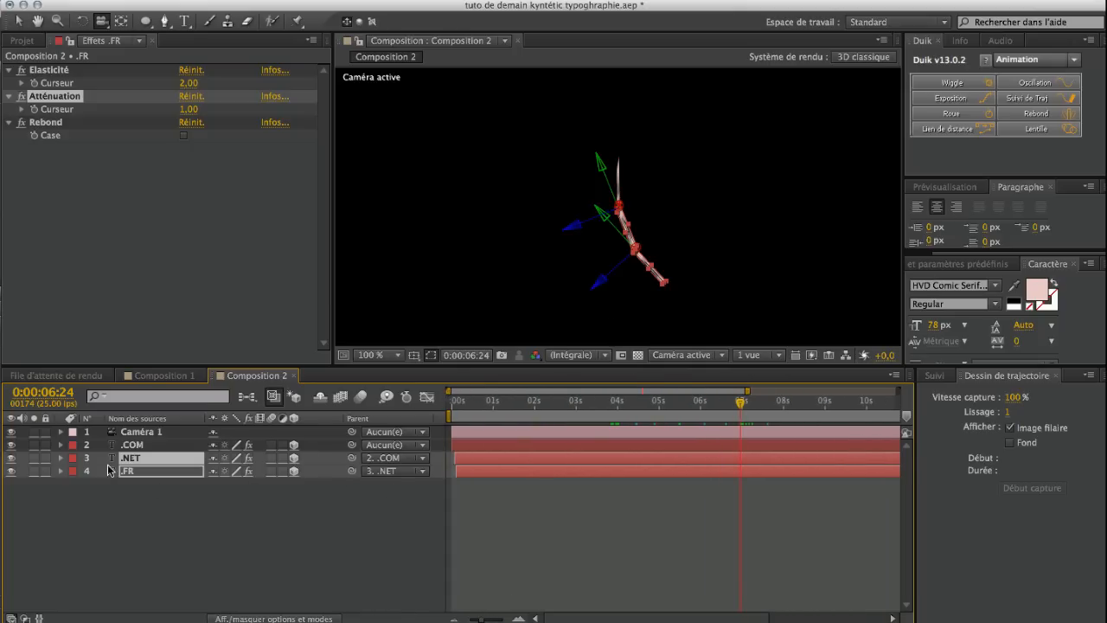
- At 0:00:00:04, set the Rotation X keyframe of both the .NET and .FR layers to -19°
{"action": "left_click", "coordinate": [61, 459]}
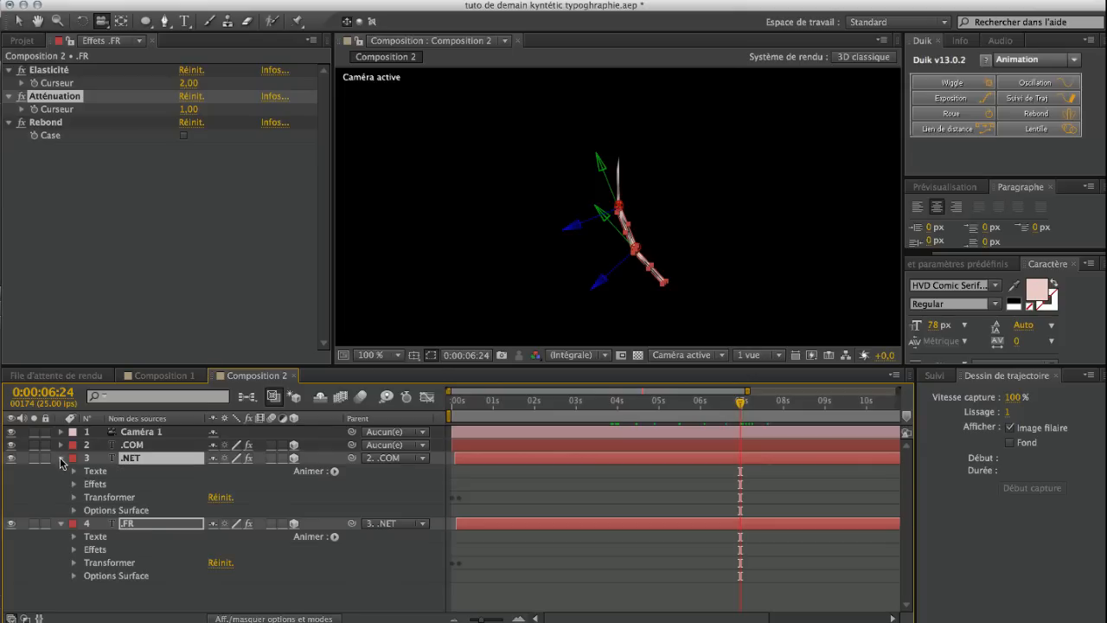
{"action": "left_click", "coordinate": [458, 417]}
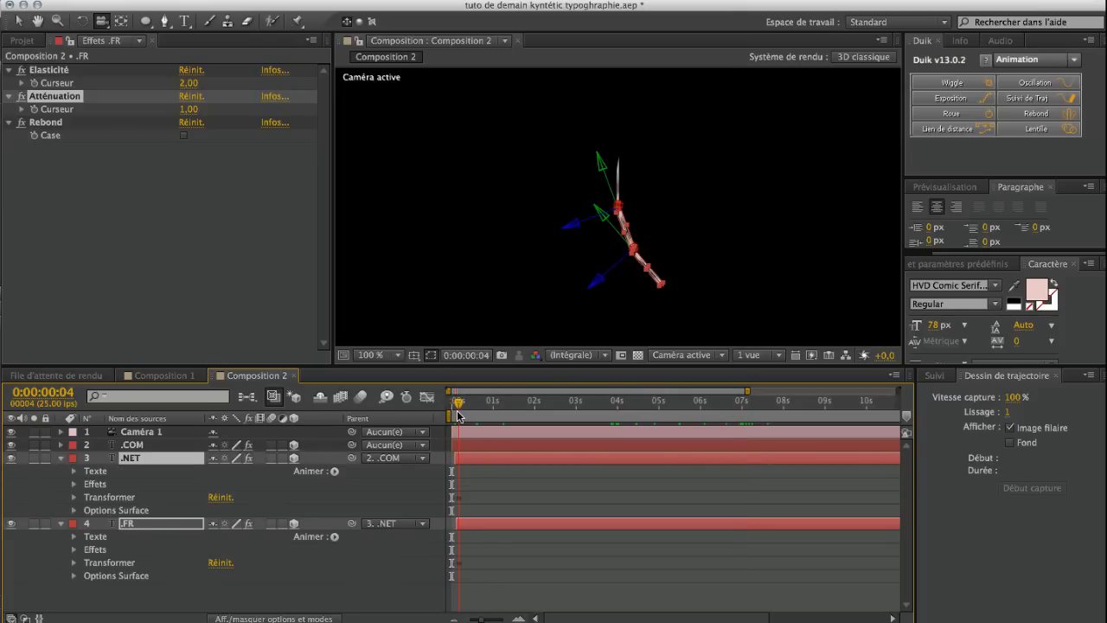
{"action": "left_click_drag", "start_coordinate": [456, 412], "coordinate": [458, 411]}
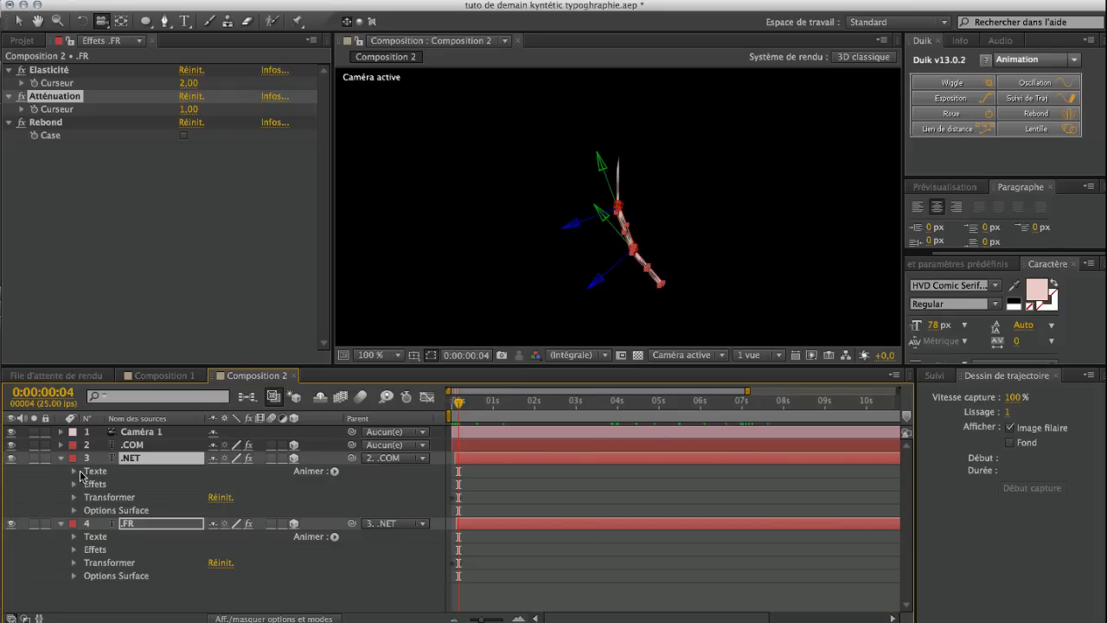
{"action": "key", "text": "r"}
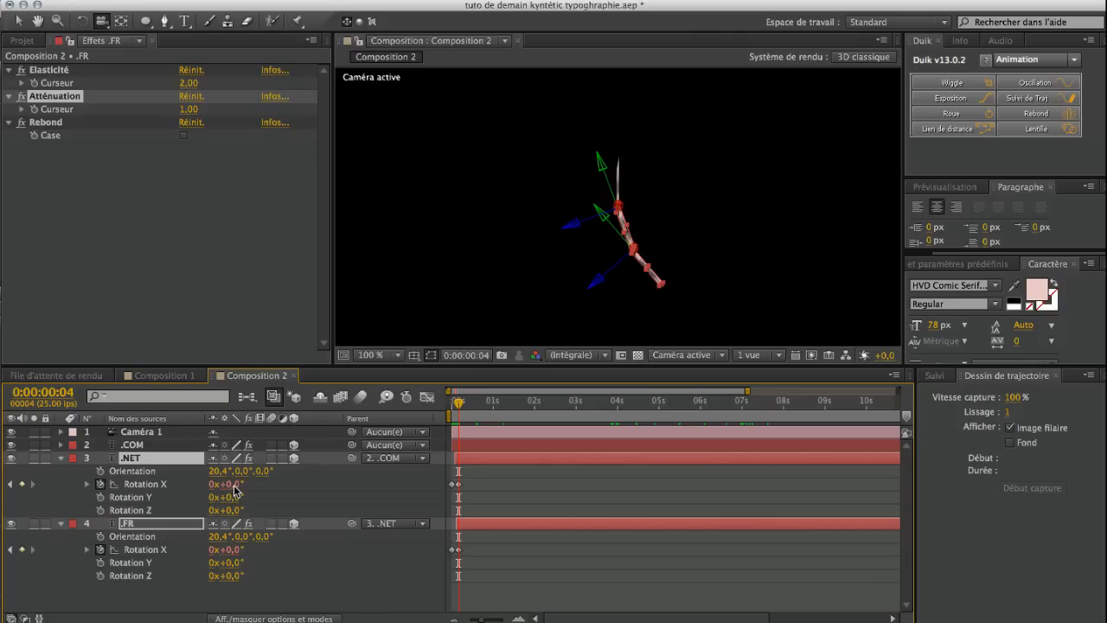
{"action": "left_click_drag", "start_coordinate": [235, 490], "coordinate": [217, 490]}
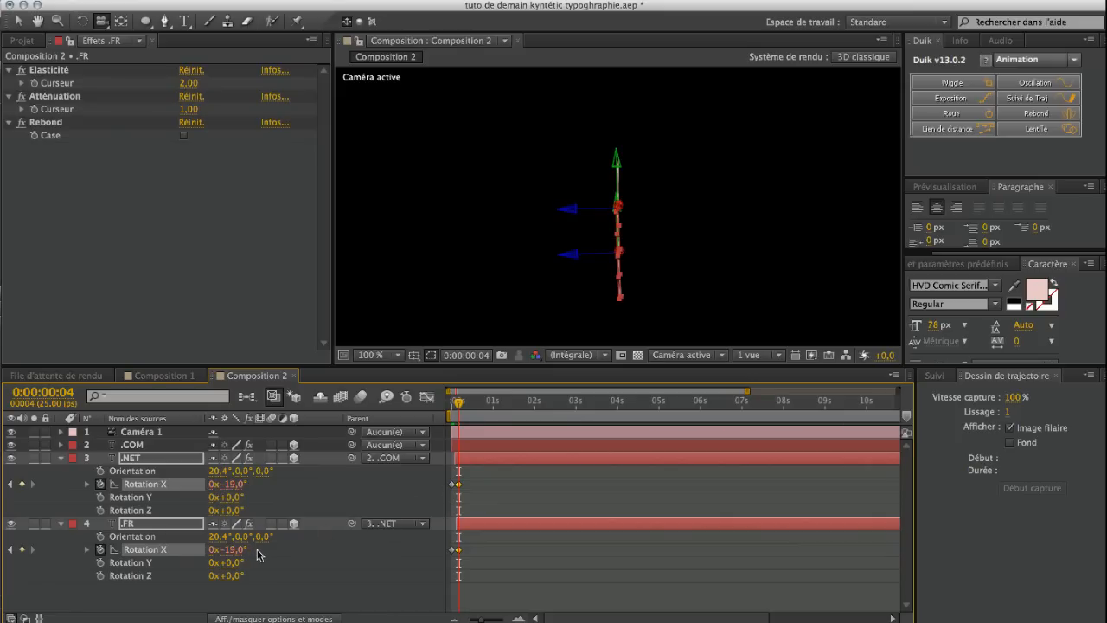
- Set the .FR layer's Rotation X keyframe at 0:00:00:04 to -22° and scrub ahead to check the alignment
{"action": "left_click", "coordinate": [300, 556]}
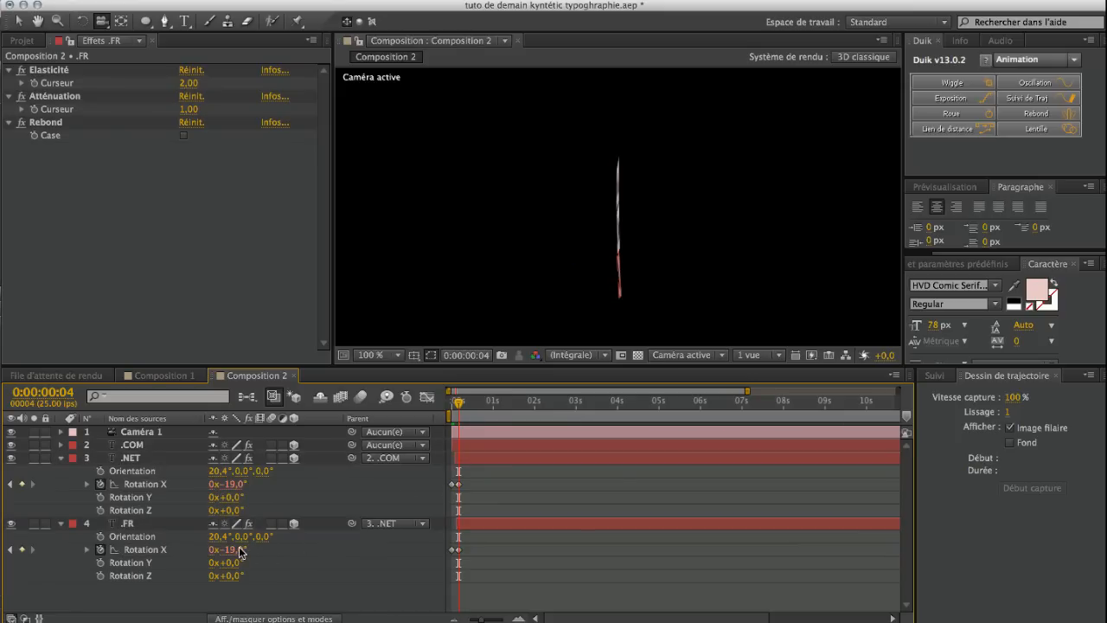
{"action": "left_click_drag", "start_coordinate": [240, 551], "coordinate": [239, 551]}
{"action": "left_click_drag", "start_coordinate": [452, 413], "coordinate": [810, 432]}
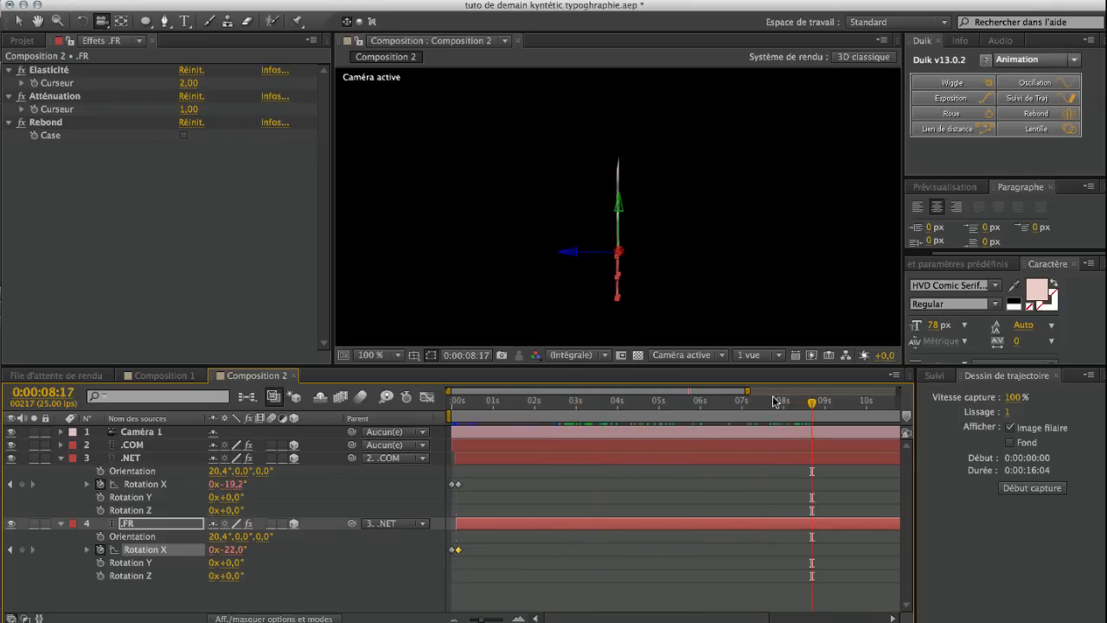
- Orbit the camera back to face the words and collapse the .NET and .FR layer properties
{"action": "left_click_drag", "start_coordinate": [507, 317], "coordinate": [818, 319]}
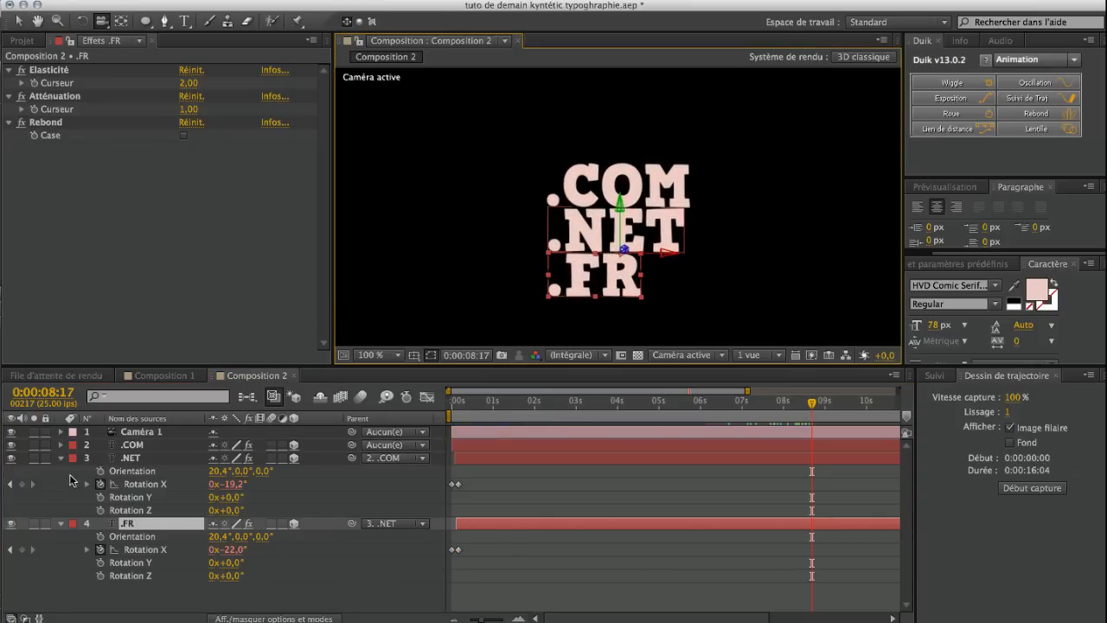
{"action": "left_click", "coordinate": [62, 458]}
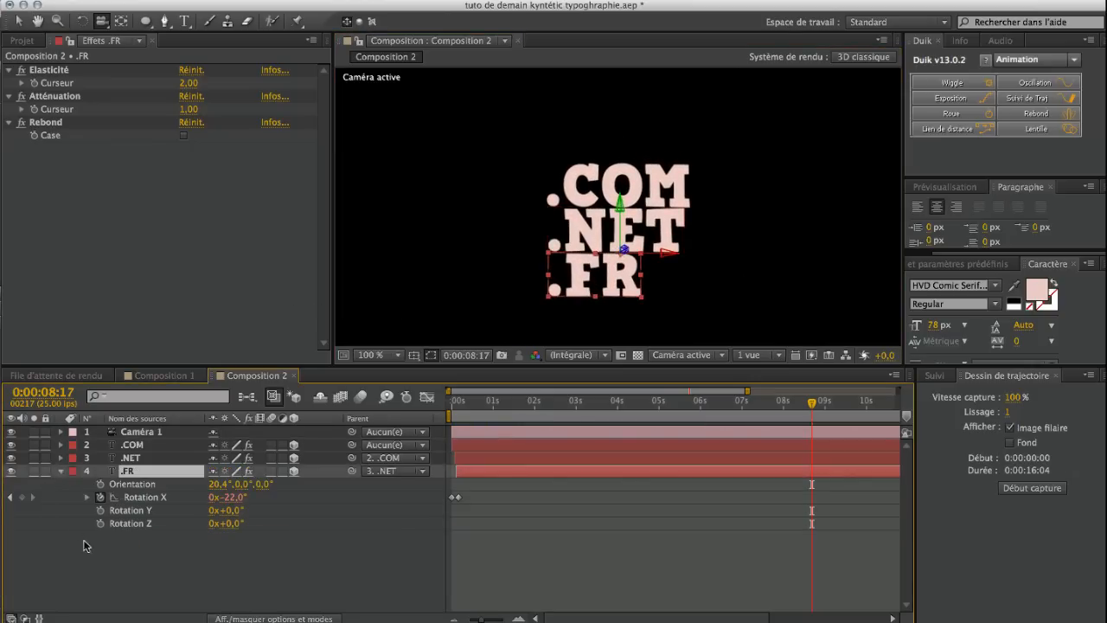
{"action": "left_click", "coordinate": [61, 472]}
{"action": "left_click", "coordinate": [199, 576]}
- Play the animation from the first frame, reduce the composition view to 50 %, and scrub through the unfolding
{"action": "left_click_drag", "start_coordinate": [505, 396], "coordinate": [437, 406]}
{"action": "key", "text": "space"}
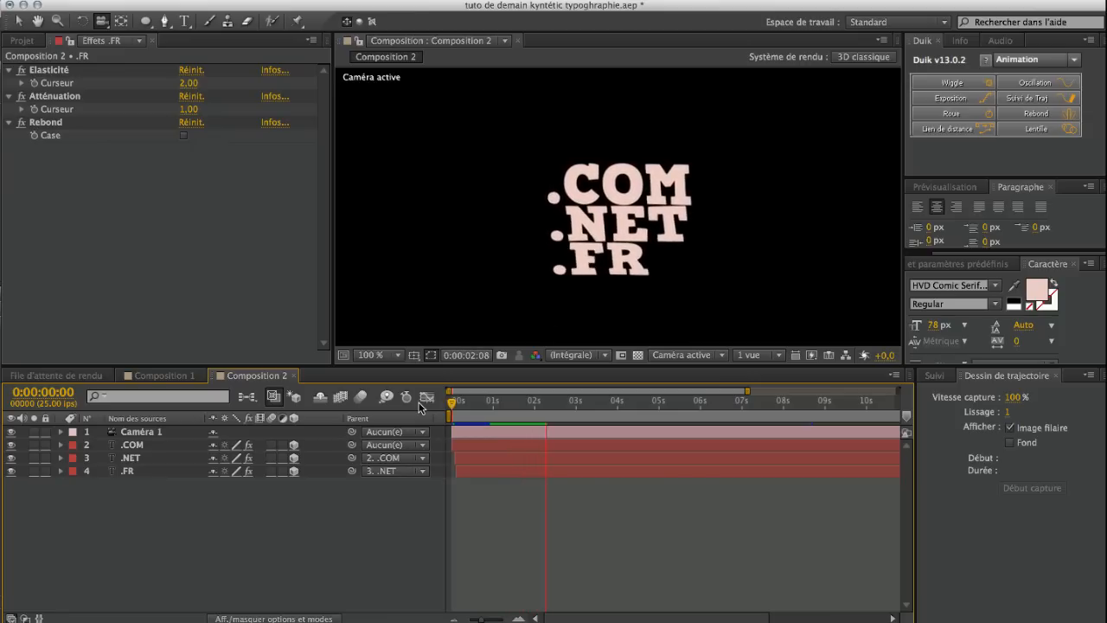
{"action": "key", "text": "space"}
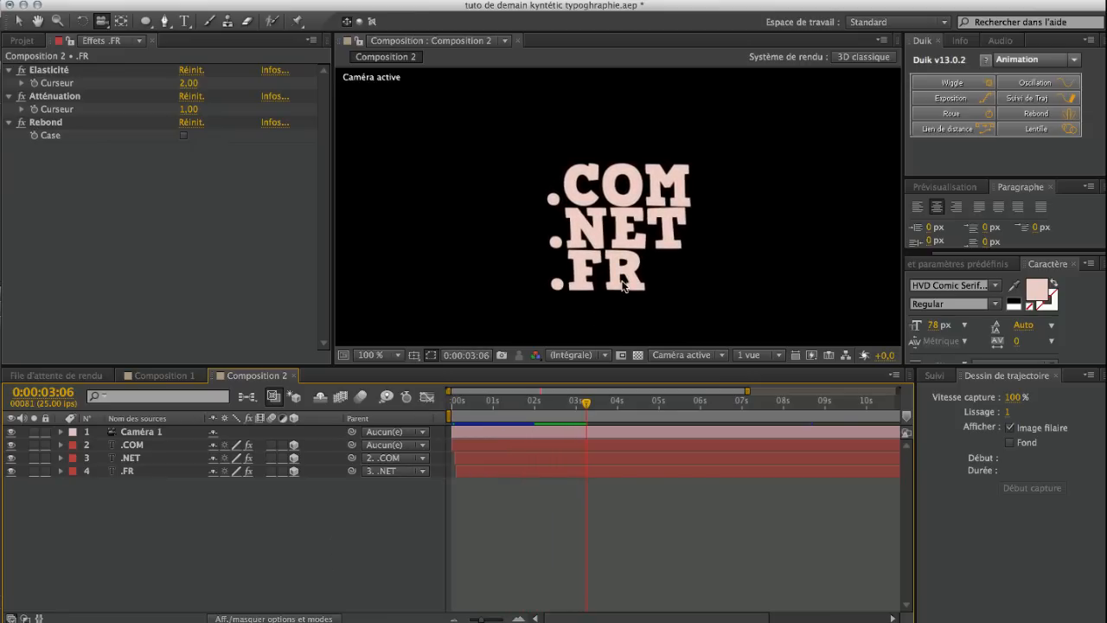
{"action": "key", "text": "comma"}
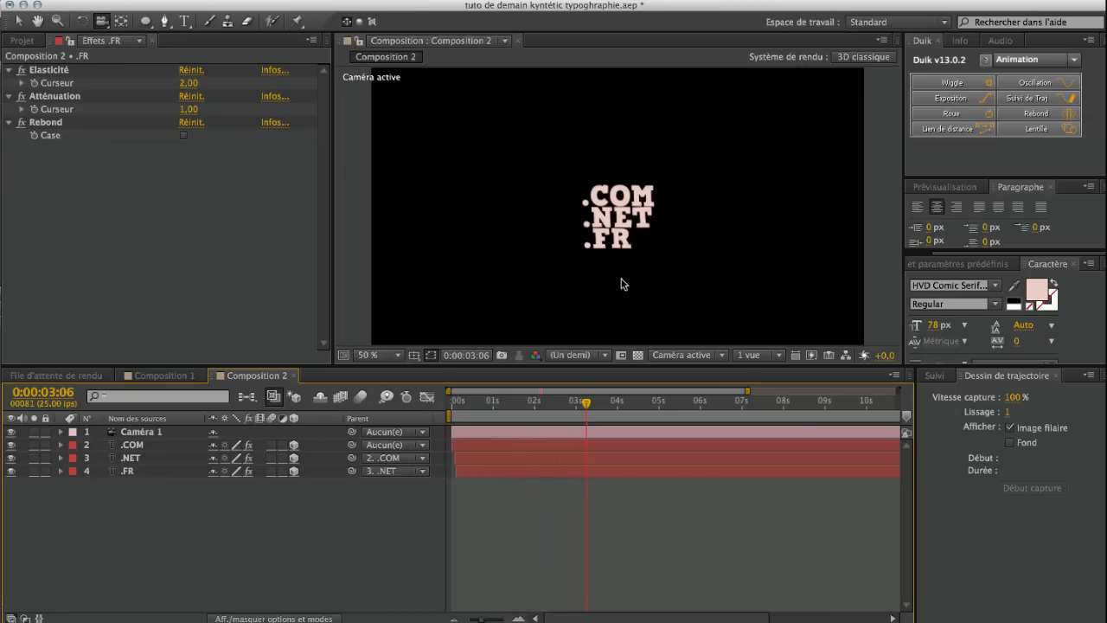
{"action": "left_click_drag", "start_coordinate": [451, 401], "coordinate": [540, 401]}
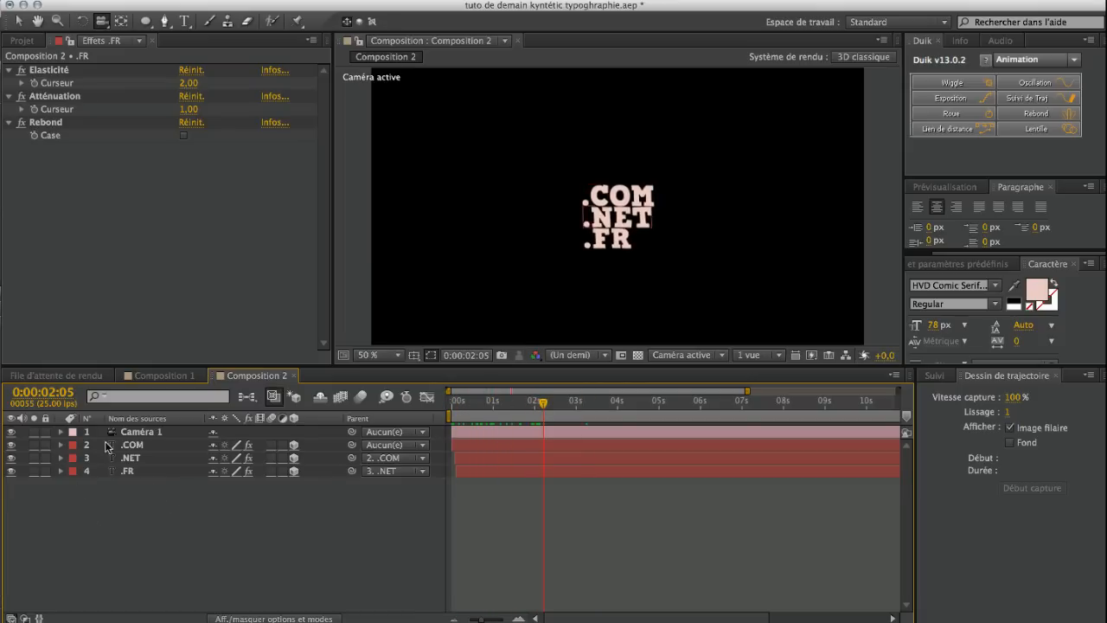
{"action": "mouse_move", "coordinate": [479, 404]}
{"action": "left_mouse_down"}
{"action": "mouse_move", "coordinate": [454, 405]}
{"action": "mouse_move", "coordinate": [500, 401]}
{"action": "left_mouse_up"}
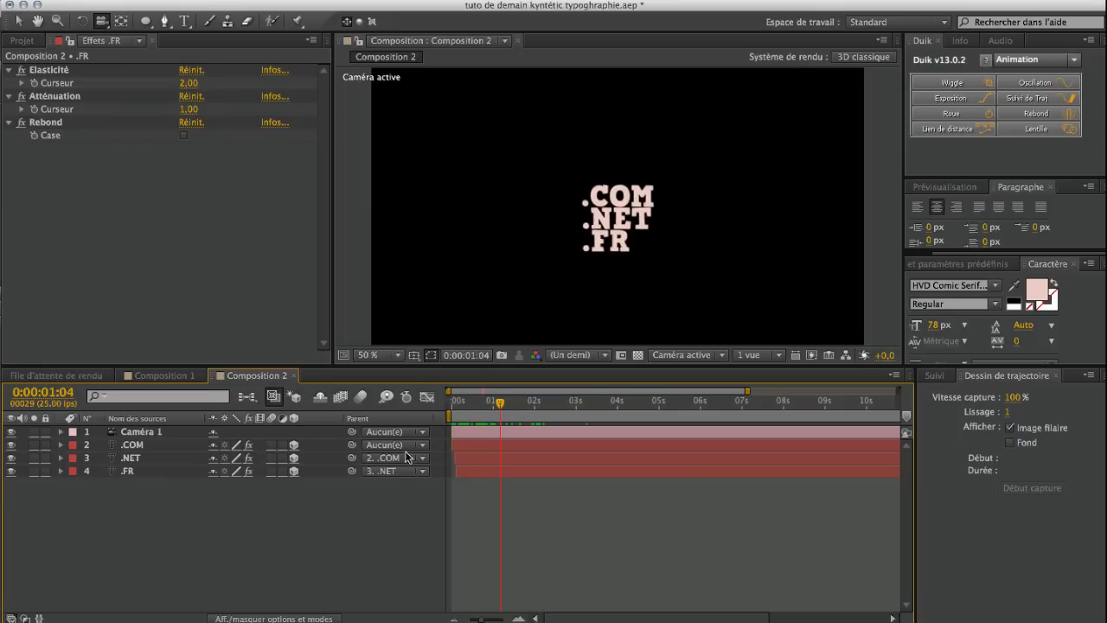
{"action": "right_click", "coordinate": [174, 542]}
{"action": "mouse_move", "coordinate": [233, 468]}
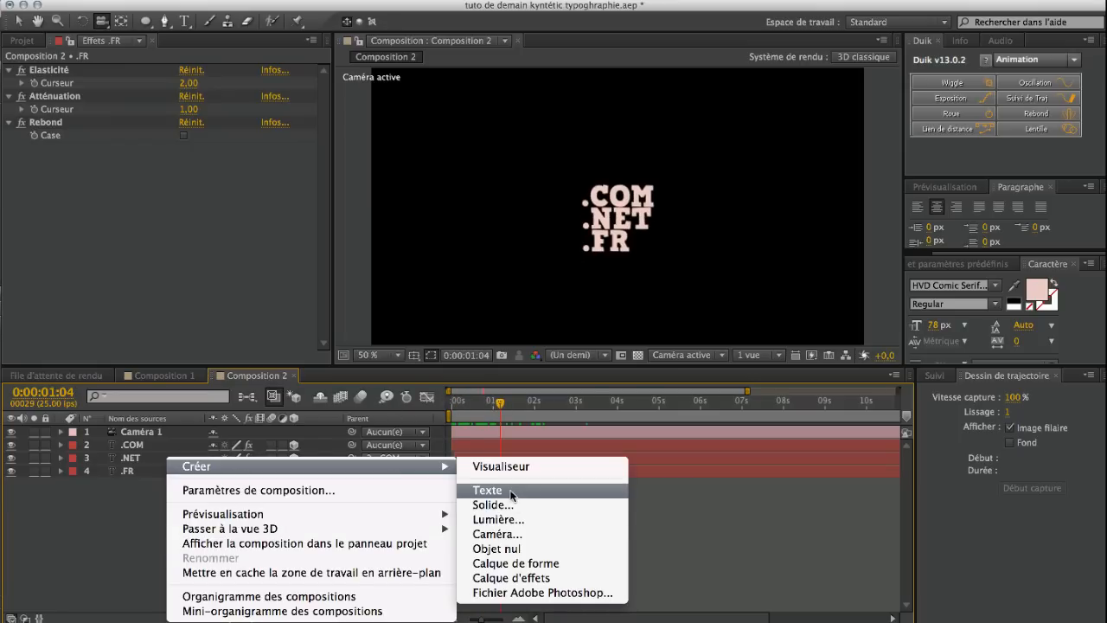
{"action": "left_click", "coordinate": [510, 493]}
{"action": "type", "text": "WWW."}
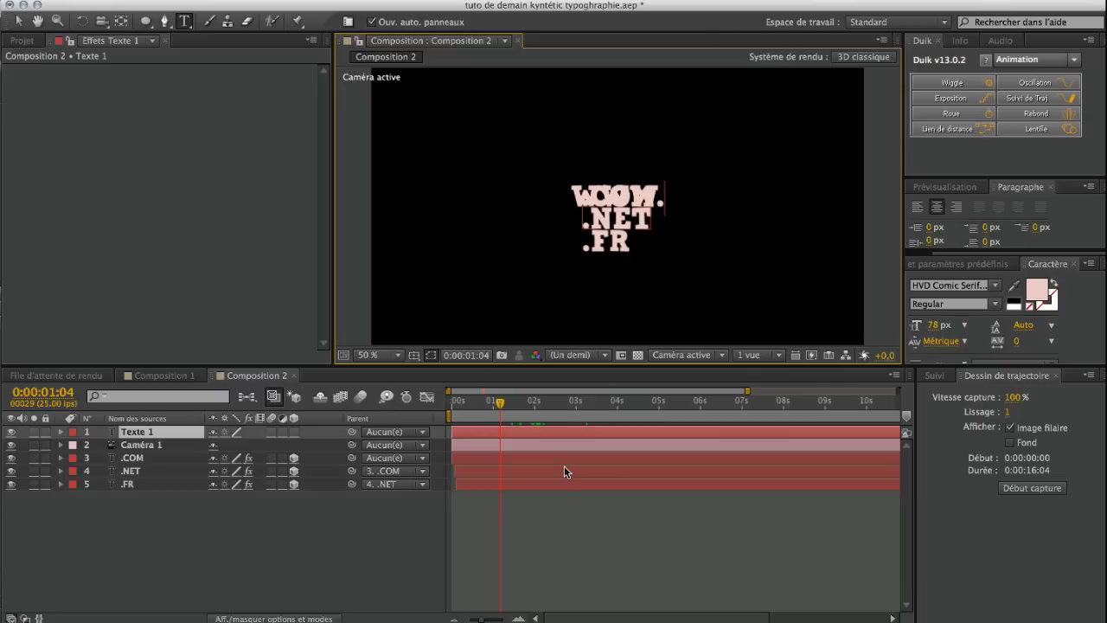
{"action": "type", "text": "YOU"}
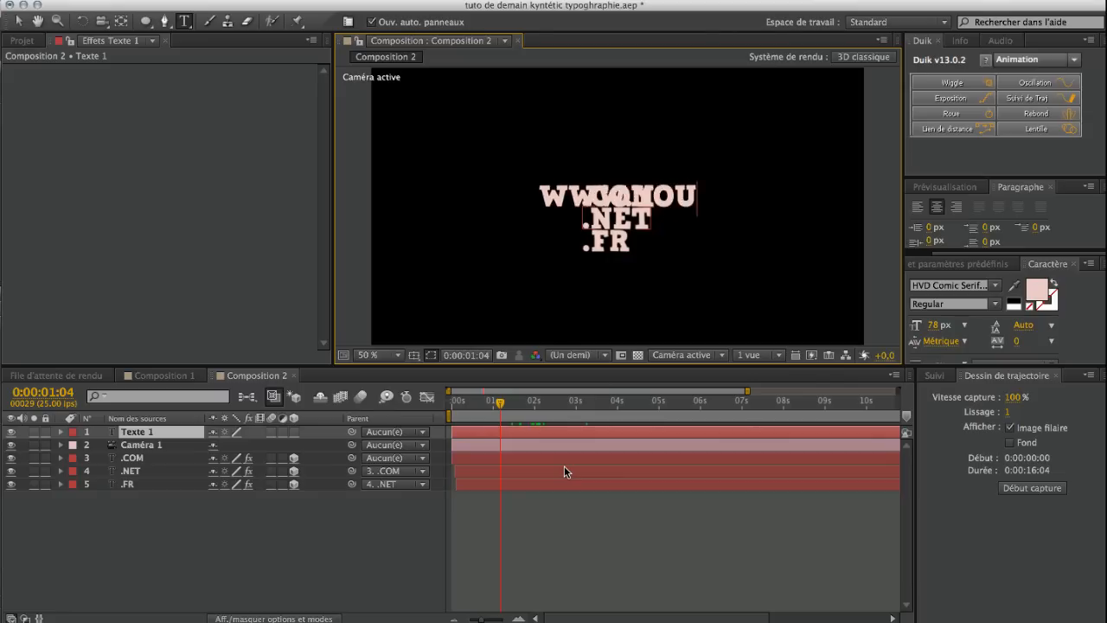
{"action": "type", "text": "R-WEBSITD"}
{"action": "key", "text": "BackSpace"}
{"action": "type", "text": "E"}
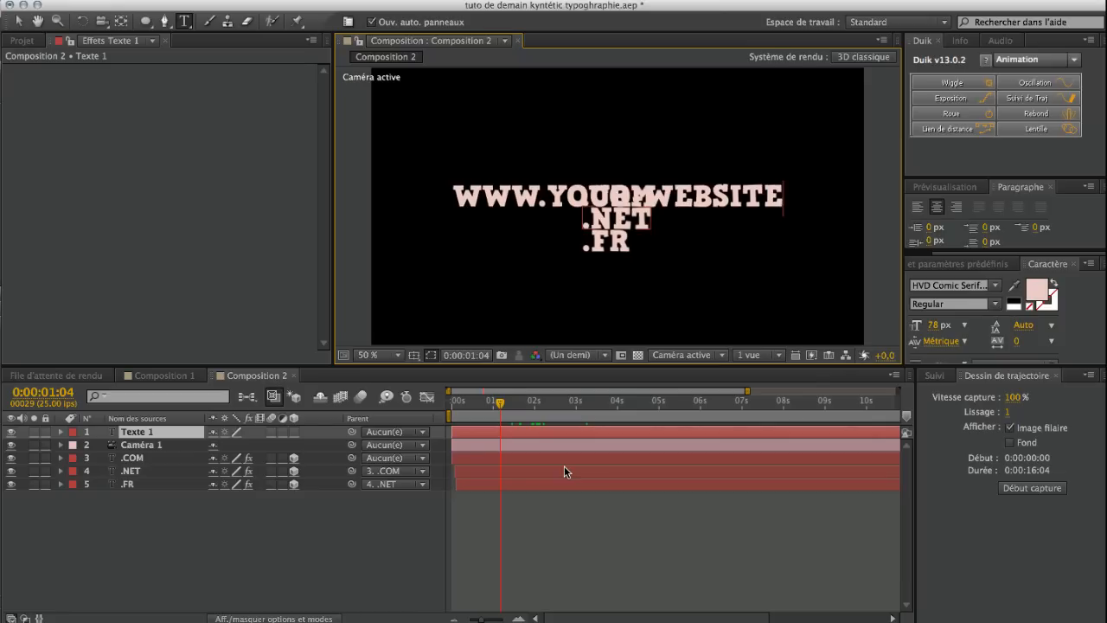
{"action": "left_click", "coordinate": [185, 539]}
{"action": "left_click_drag", "start_coordinate": [128, 512], "coordinate": [130, 454]}
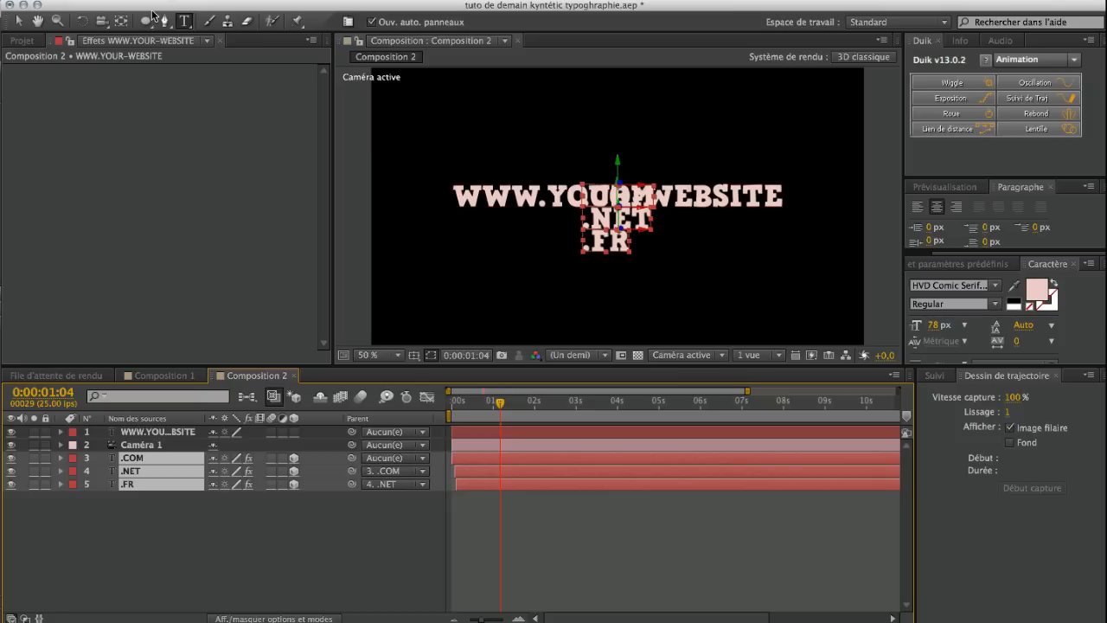
{"action": "left_click", "coordinate": [18, 19]}
{"action": "left_click_drag", "start_coordinate": [645, 210], "coordinate": [850, 222]}
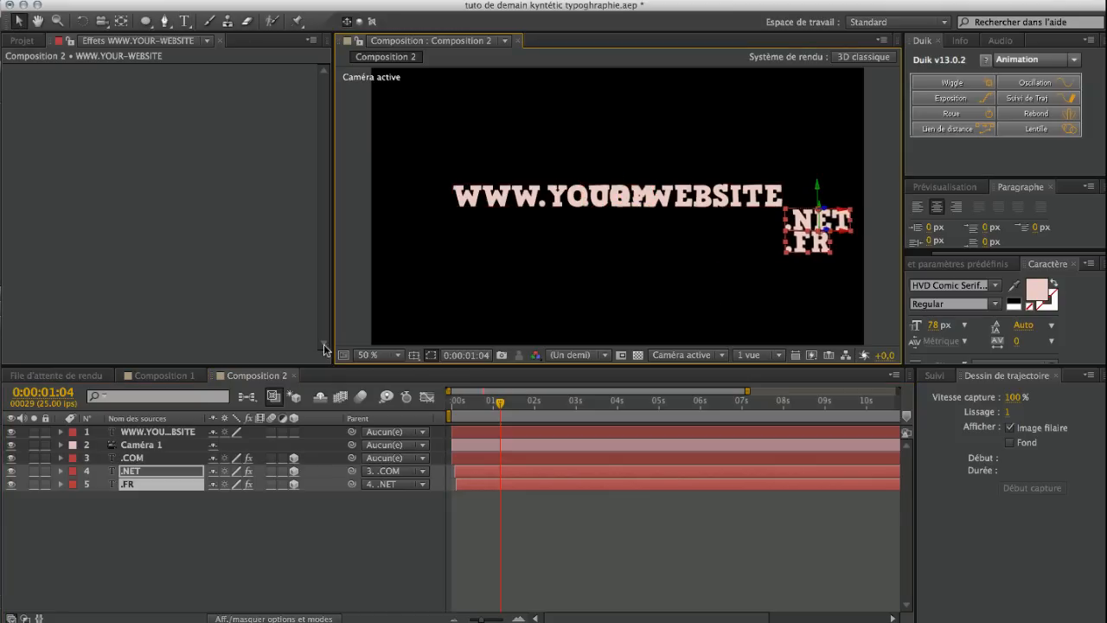
{"action": "key", "text": "ctrl+z"}
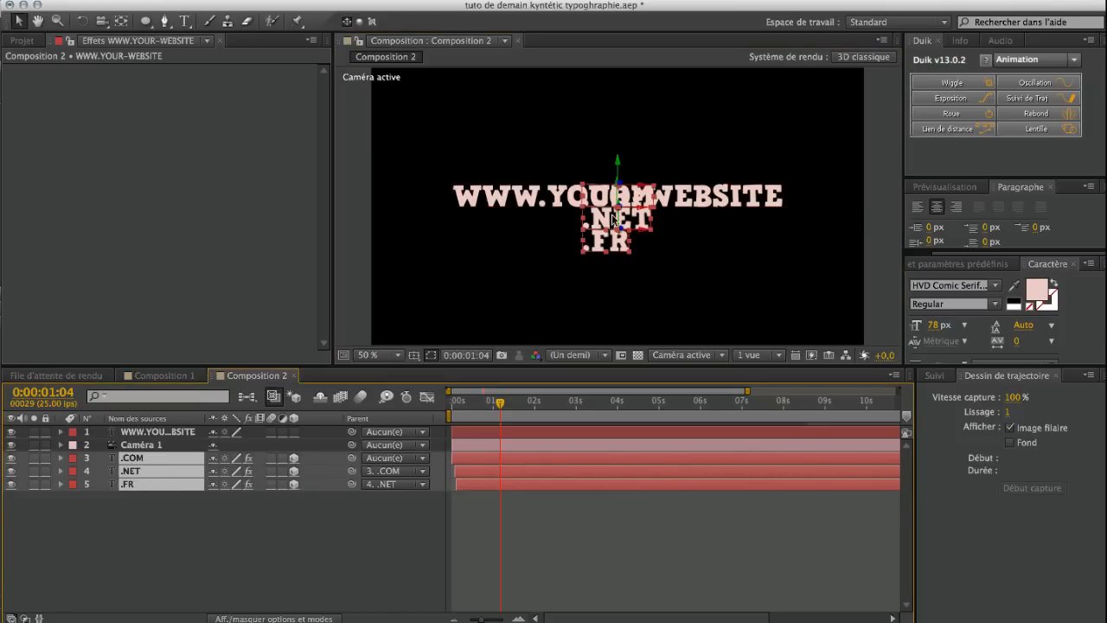
{"action": "left_click_drag", "start_coordinate": [638, 210], "coordinate": [844, 208]}
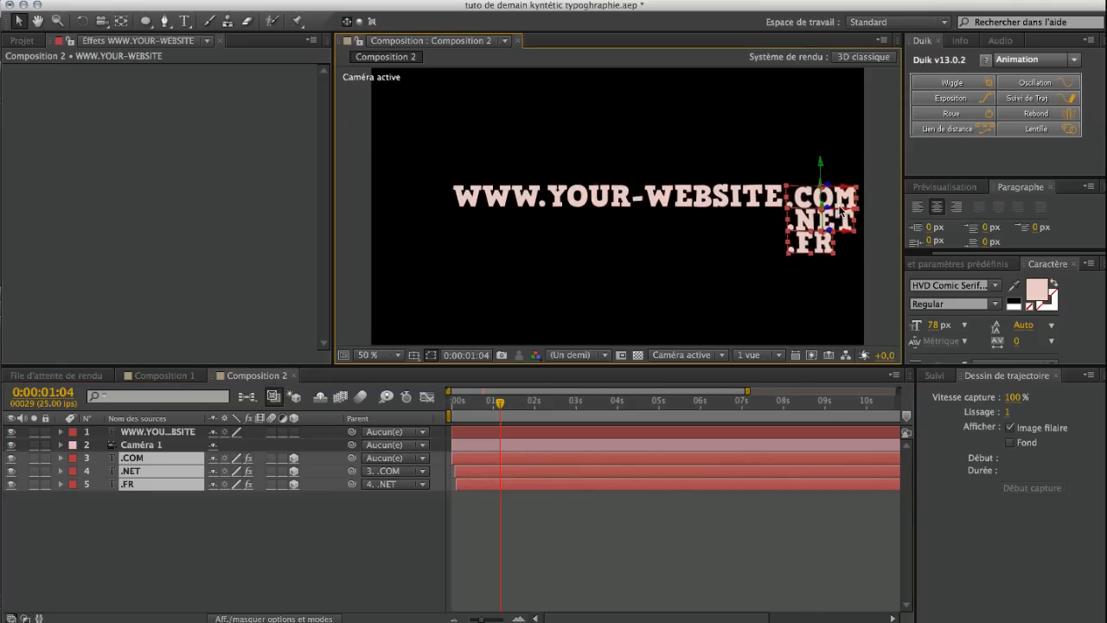
{"action": "left_click_drag", "start_coordinate": [500, 156], "coordinate": [779, 261]}
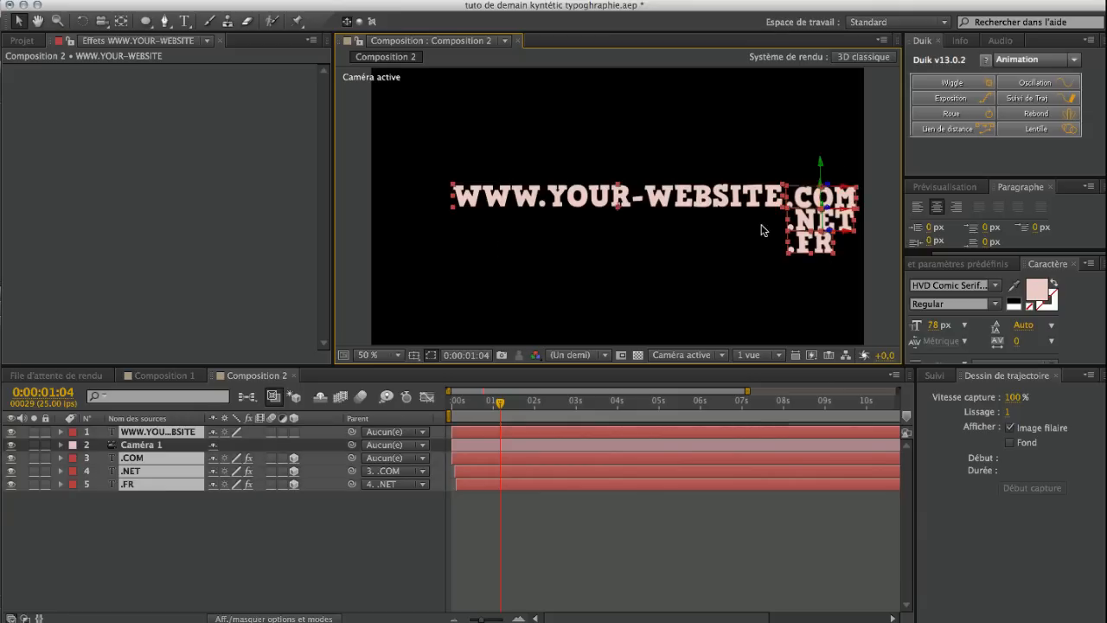
{"action": "left_click_drag", "start_coordinate": [845, 190], "coordinate": [801, 197]}
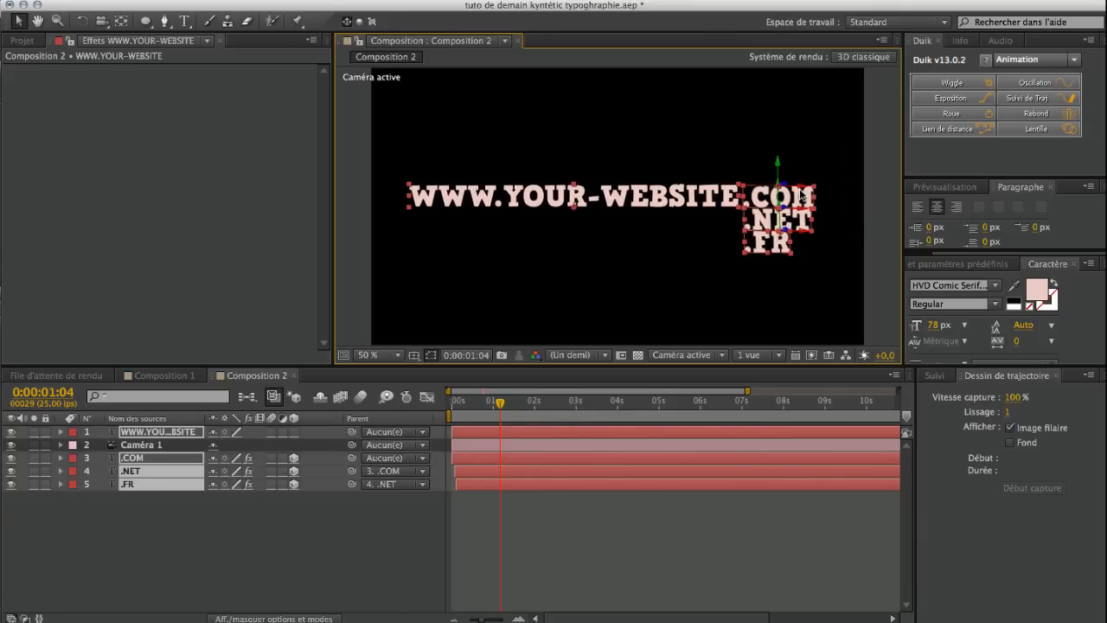
{"action": "left_click", "coordinate": [484, 519]}
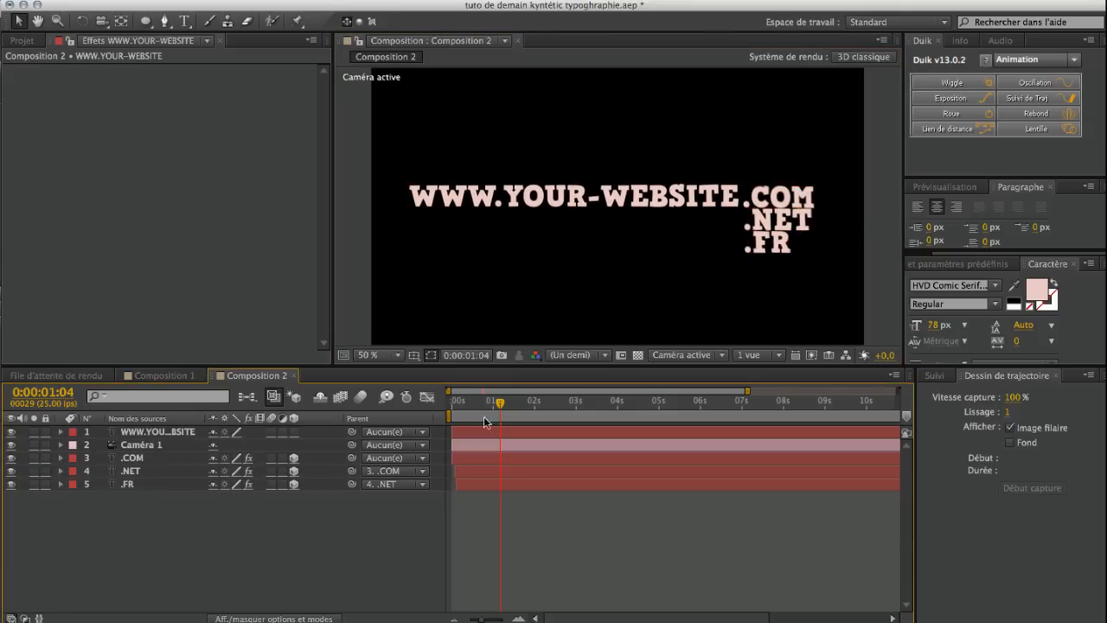
{"action": "left_click", "coordinate": [615, 202]}
{"action": "key", "text": "Return"}
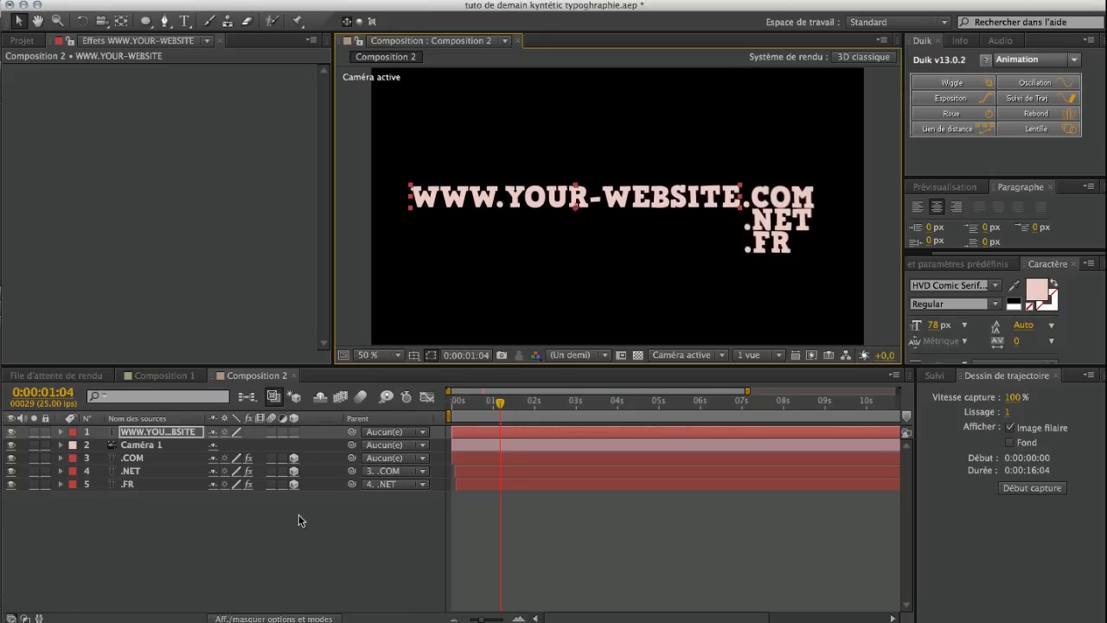
{"action": "left_click", "coordinate": [293, 431]}
{"action": "left_click", "coordinate": [275, 533]}
{"action": "left_click", "coordinate": [362, 397]}
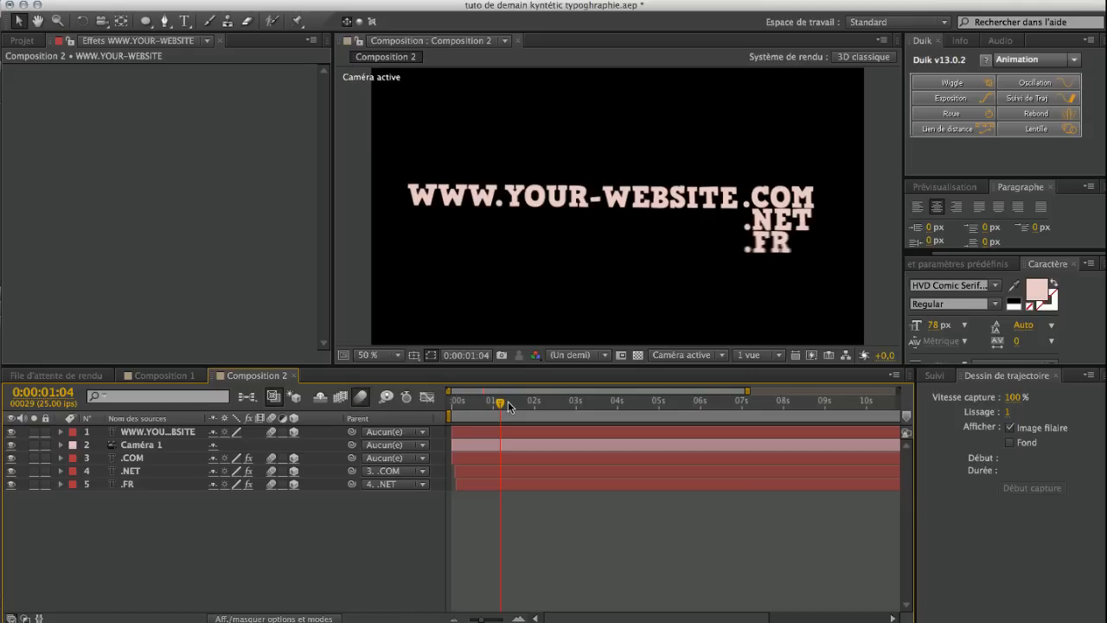
{"action": "mouse_move", "coordinate": [498, 411]}
{"action": "left_mouse_down"}
{"action": "mouse_move", "coordinate": [452, 410]}
{"action": "mouse_move", "coordinate": [495, 412]}
{"action": "left_mouse_up"}
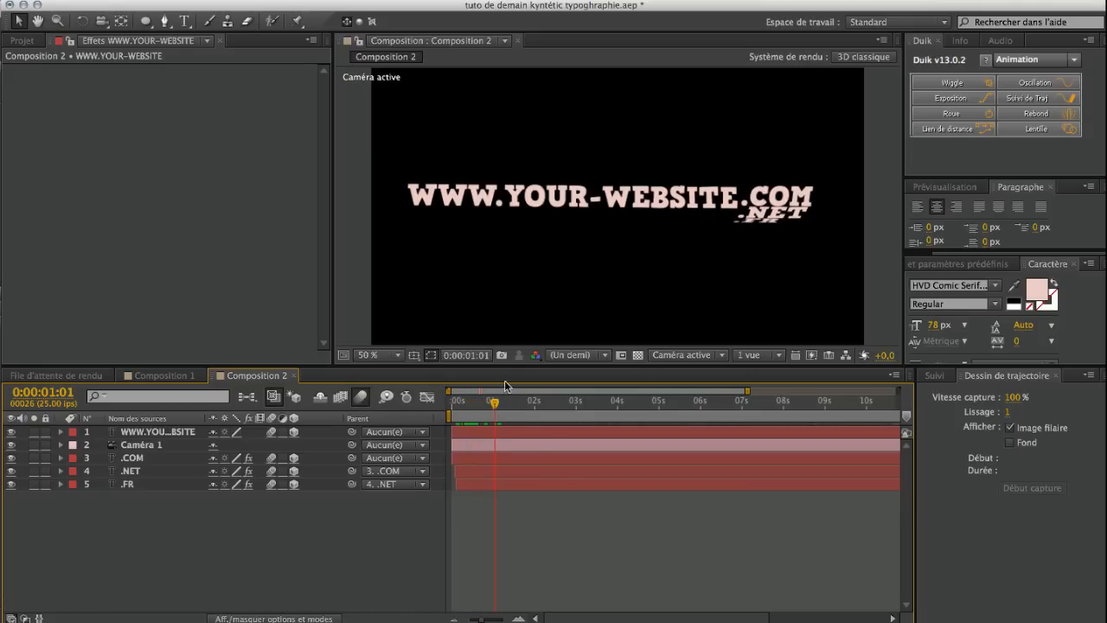
{"action": "left_click", "coordinate": [529, 398]}
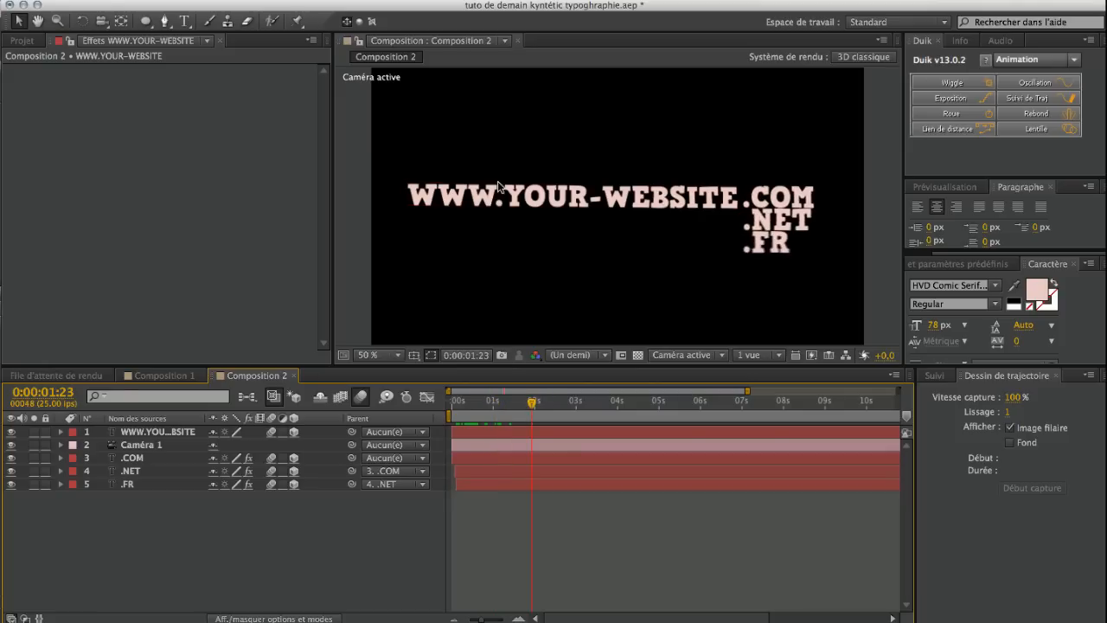
{"action": "left_click", "coordinate": [153, 433]}
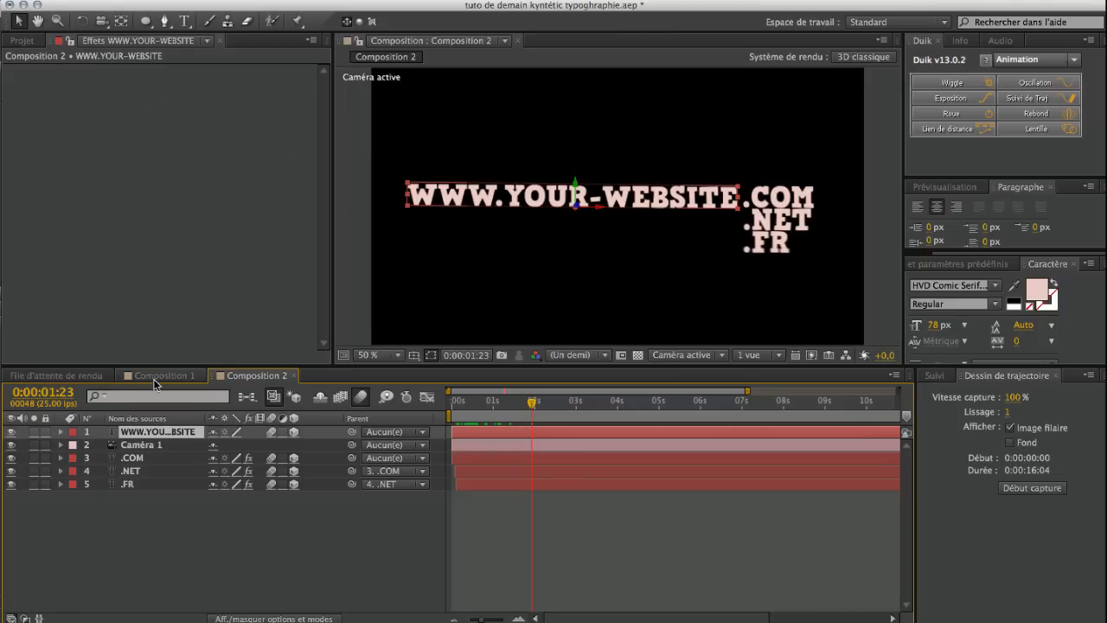
{"action": "left_click", "coordinate": [60, 431]}
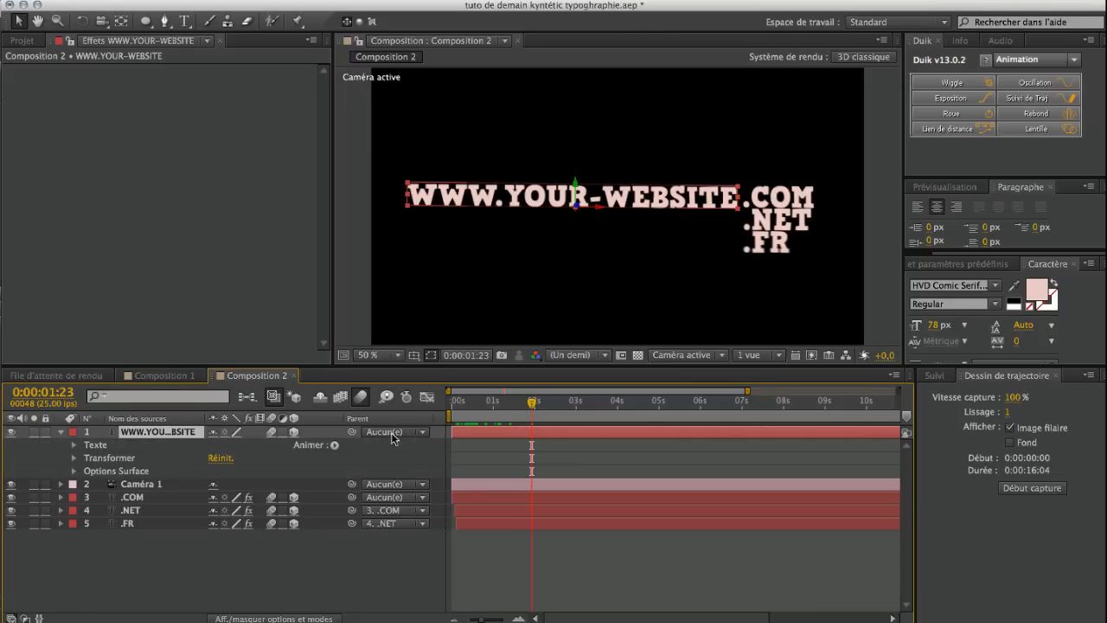
{"action": "left_click", "coordinate": [452, 410]}
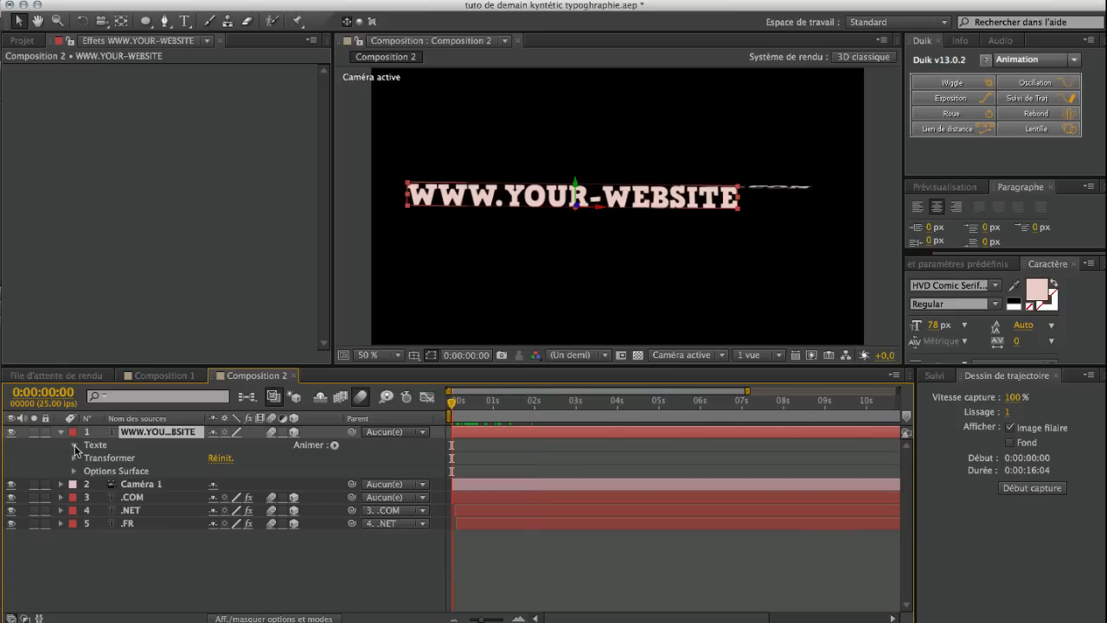
{"action": "left_click", "coordinate": [74, 445]}
{"action": "left_click", "coordinate": [334, 444]}
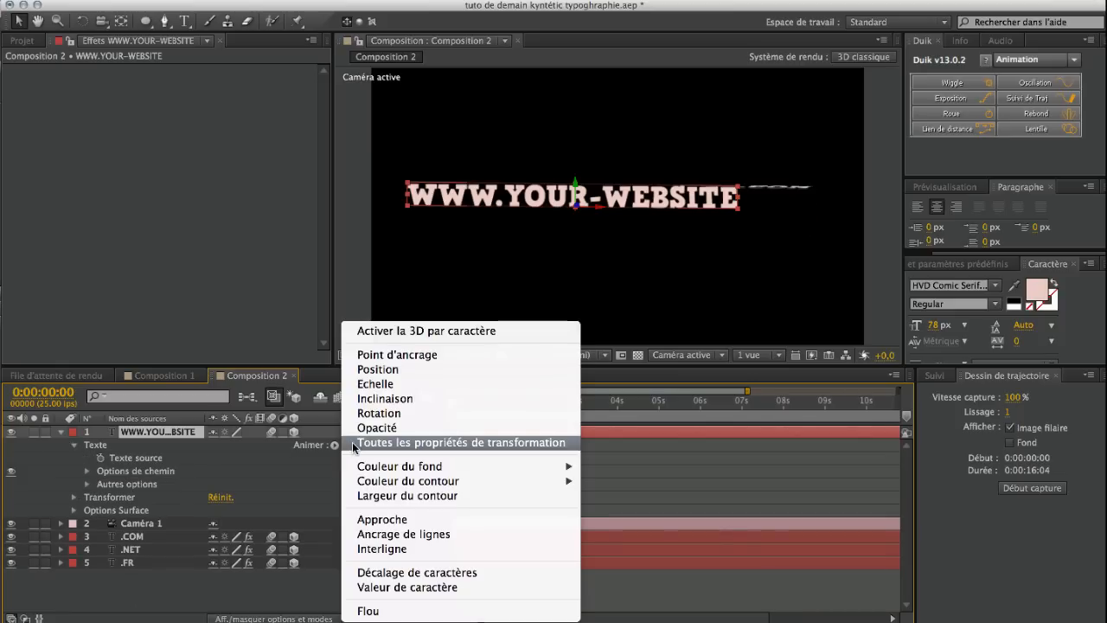
{"action": "left_click", "coordinate": [390, 369]}
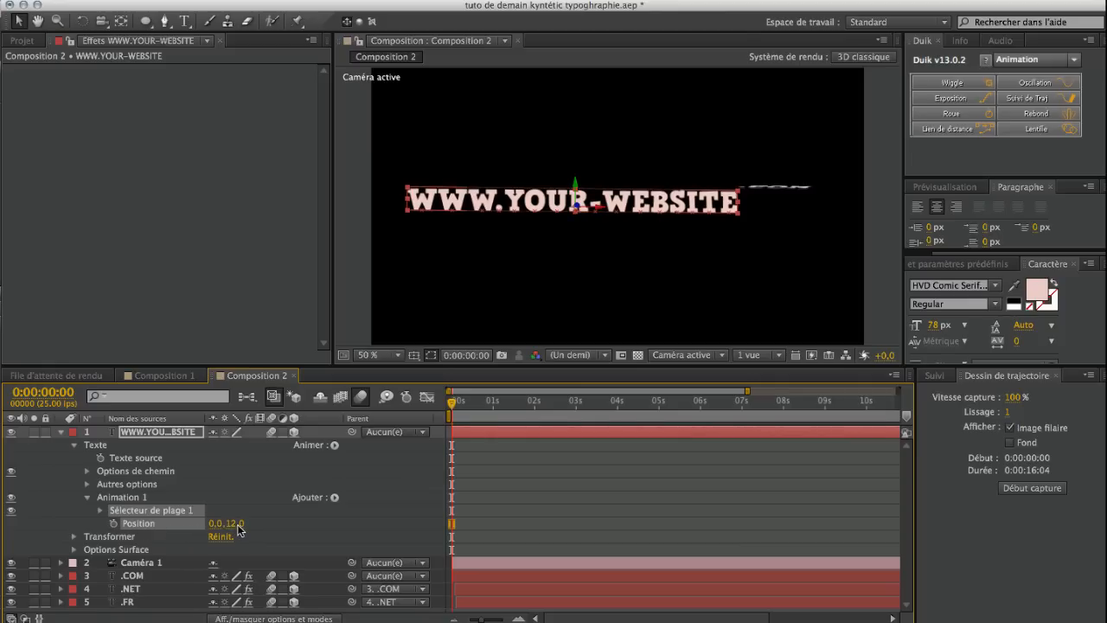
{"action": "left_click_drag", "start_coordinate": [229, 525], "coordinate": [0, 518]}
{"action": "left_click_drag", "start_coordinate": [243, 524], "coordinate": [2, 516]}
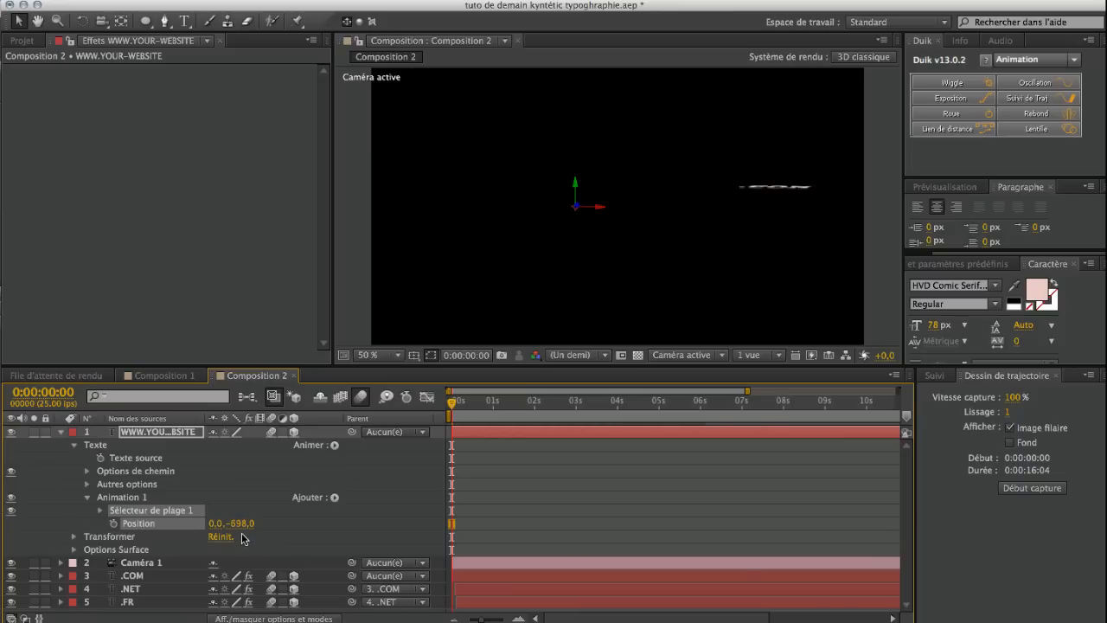
- Keyframe the range selector's Début from 0 % at the first frame to its maximum at 0:00:01:02 and preview the falling letters
{"action": "left_click", "coordinate": [100, 510]}
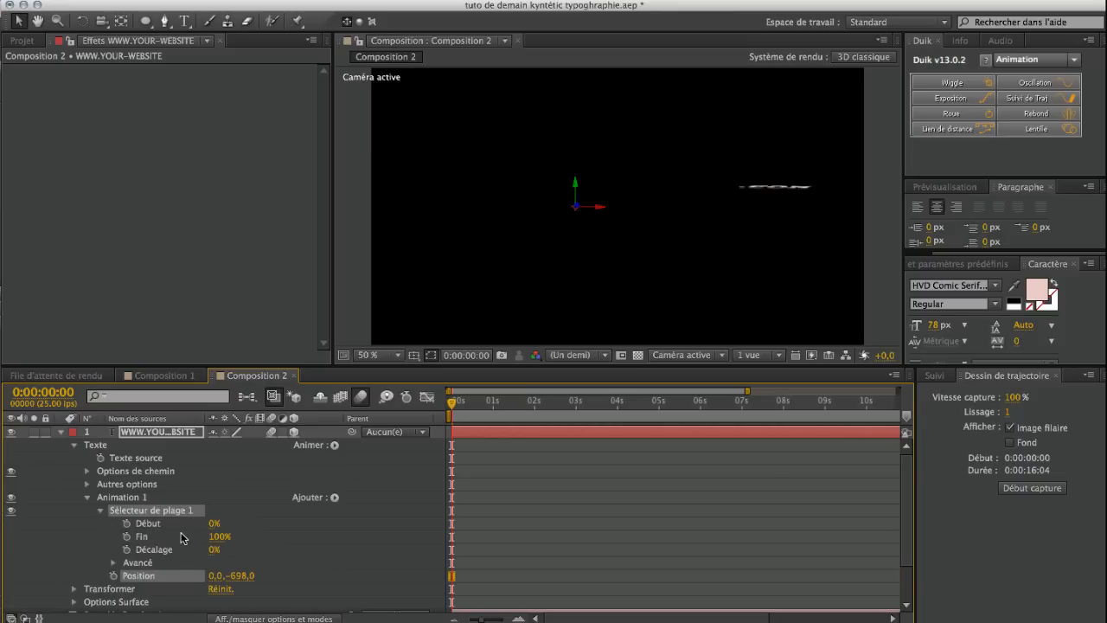
{"action": "left_click", "coordinate": [127, 524]}
{"action": "left_click_drag", "start_coordinate": [451, 407], "coordinate": [497, 408]}
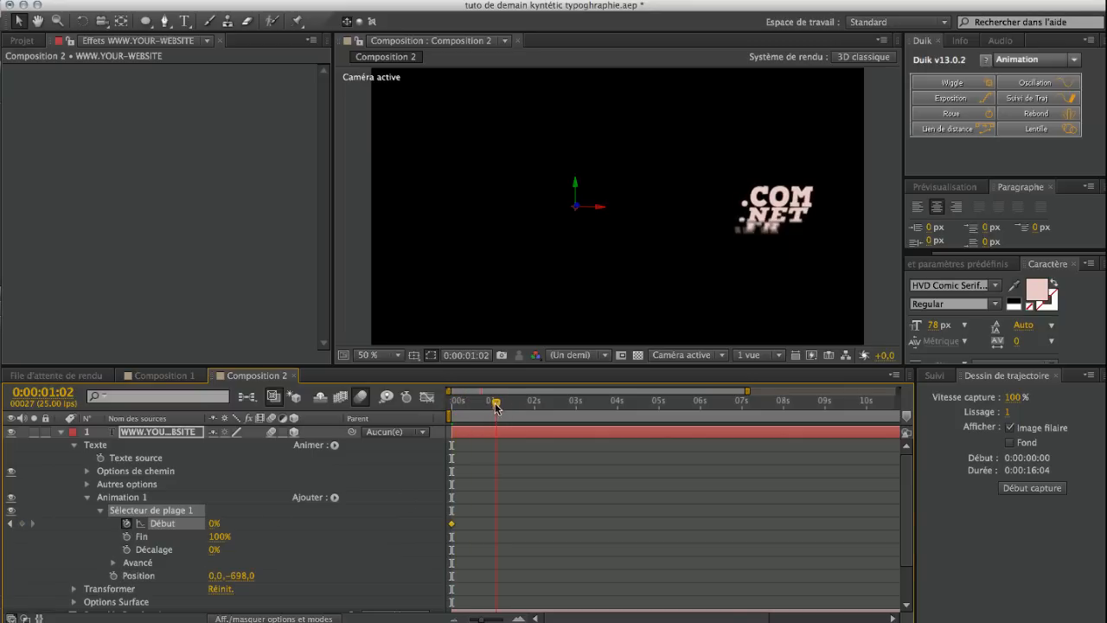
{"action": "left_click_drag", "start_coordinate": [213, 526], "coordinate": [472, 522]}
{"action": "left_click_drag", "start_coordinate": [497, 405], "coordinate": [419, 407]}
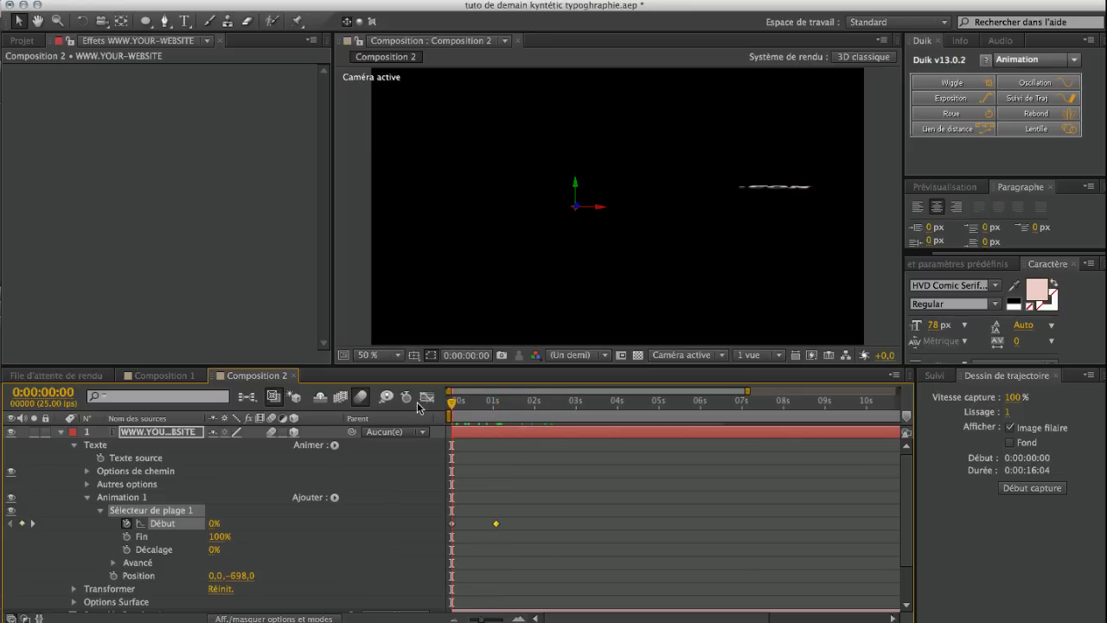
{"action": "key", "text": "space"}
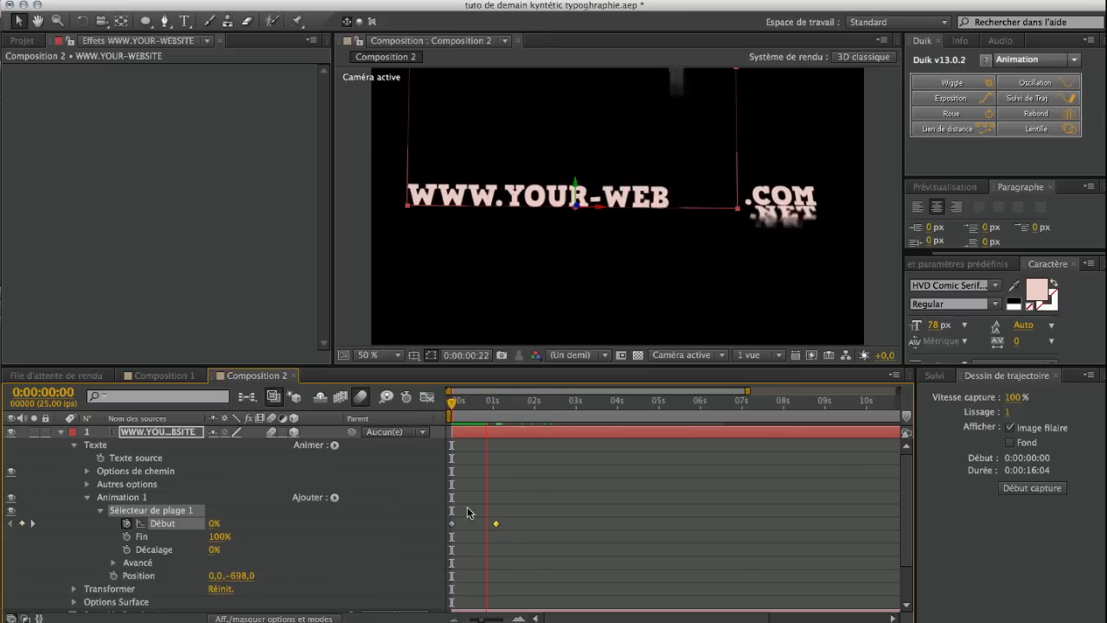
{"action": "left_click", "coordinate": [61, 432]}
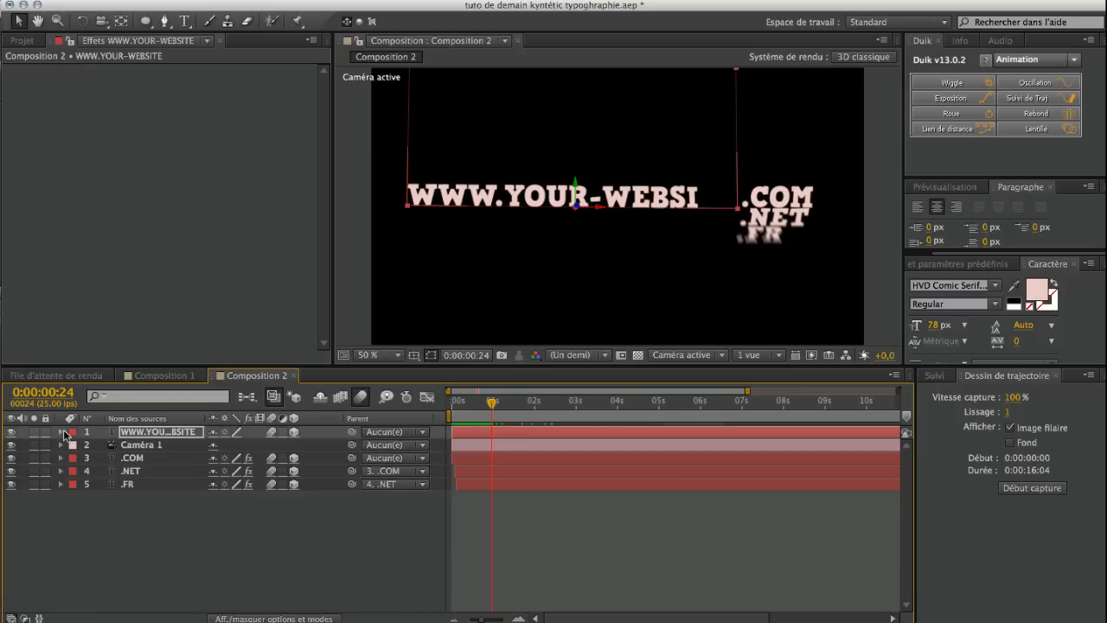
{"action": "left_click", "coordinate": [477, 519]}
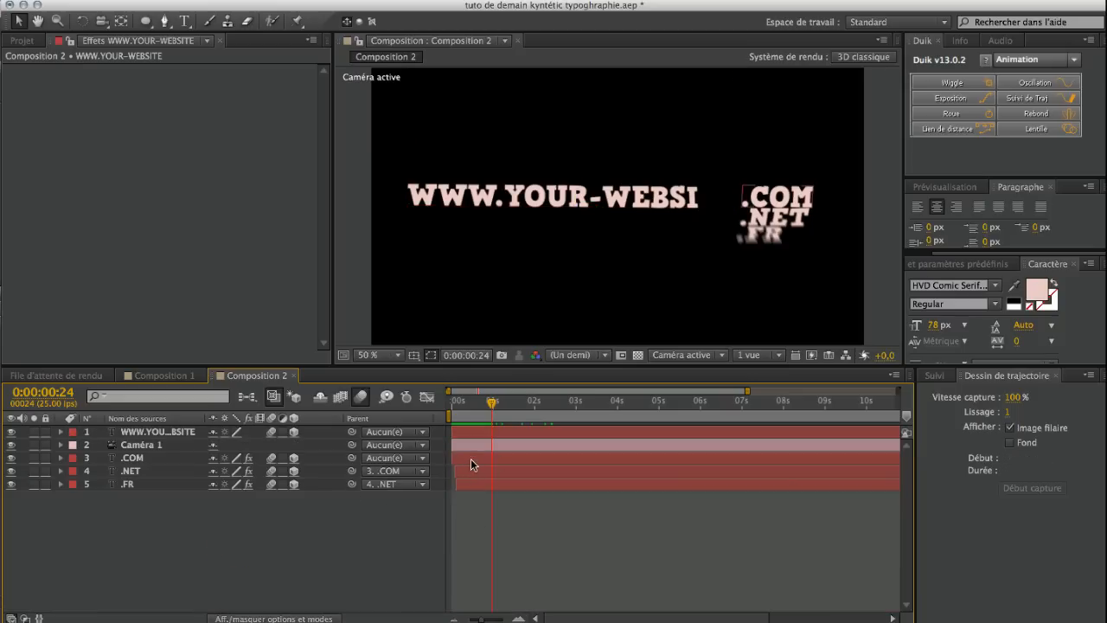
- Shift the .COM, .NET and .FR layers together in time so .COM starts at about 0:00:01:05, once the website text is complete
{"action": "left_click_drag", "start_coordinate": [147, 539], "coordinate": [139, 463]}
{"action": "left_click_drag", "start_coordinate": [512, 457], "coordinate": [545, 465]}
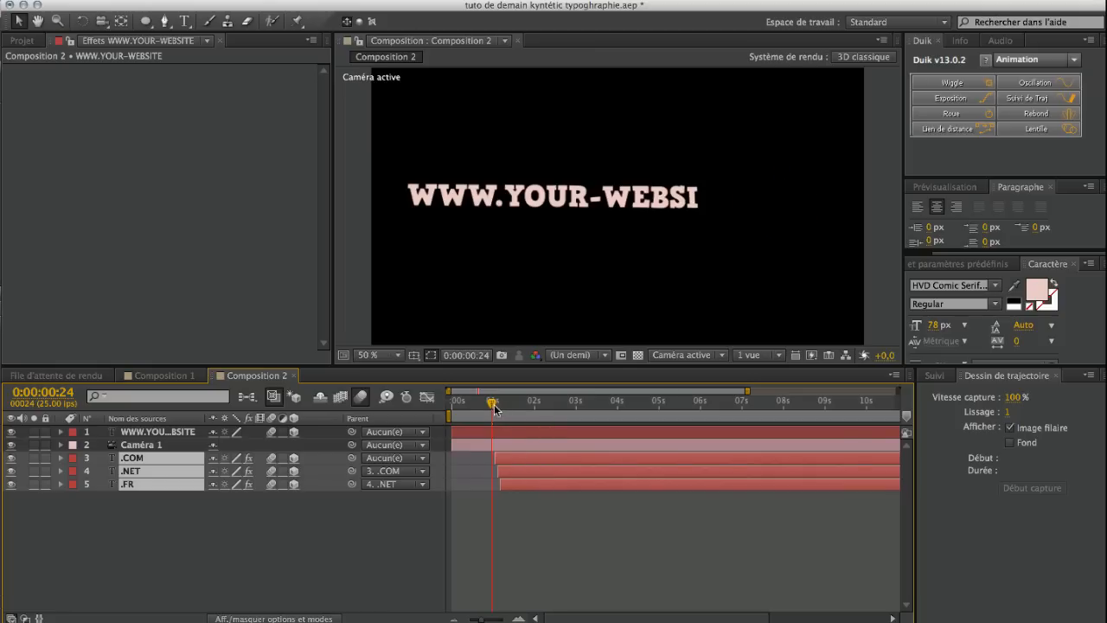
{"action": "left_click_drag", "start_coordinate": [493, 403], "coordinate": [510, 405]}
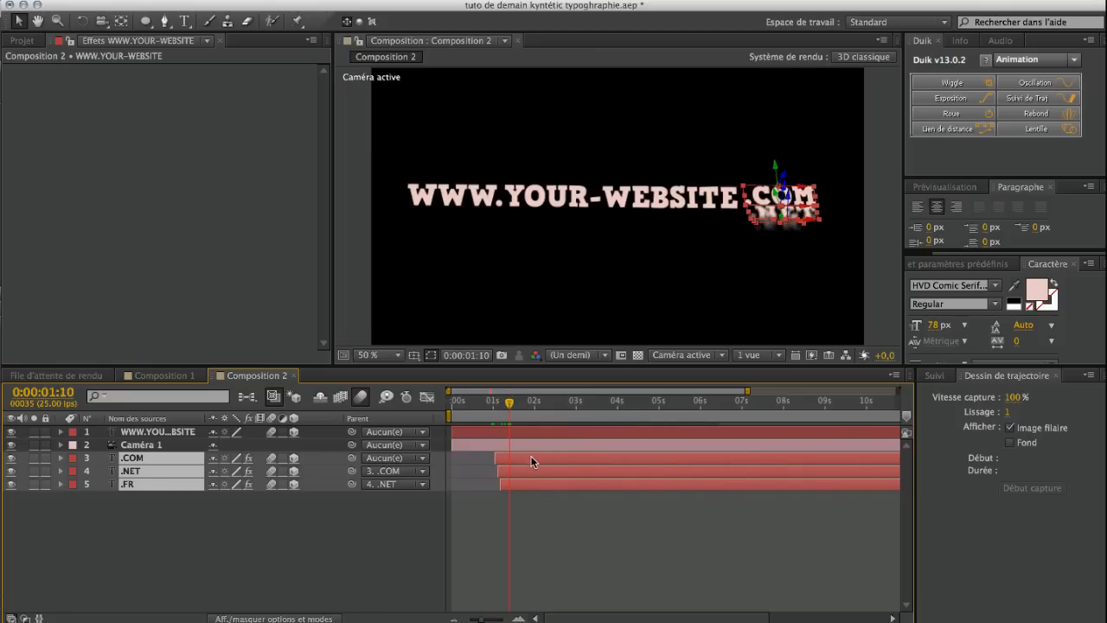
{"action": "left_click_drag", "start_coordinate": [531, 455], "coordinate": [540, 457]}
{"action": "mouse_move", "coordinate": [509, 408]}
{"action": "left_mouse_down"}
{"action": "mouse_move", "coordinate": [487, 404]}
{"action": "mouse_move", "coordinate": [501, 409]}
{"action": "left_mouse_up"}
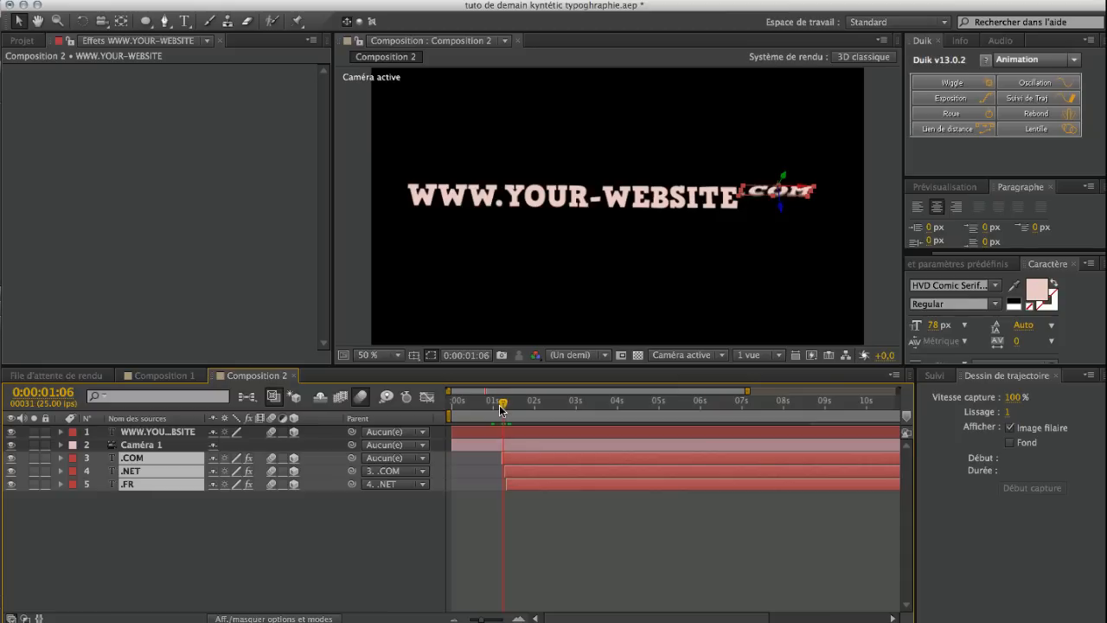
{"action": "left_click_drag", "start_coordinate": [500, 408], "coordinate": [498, 410]}
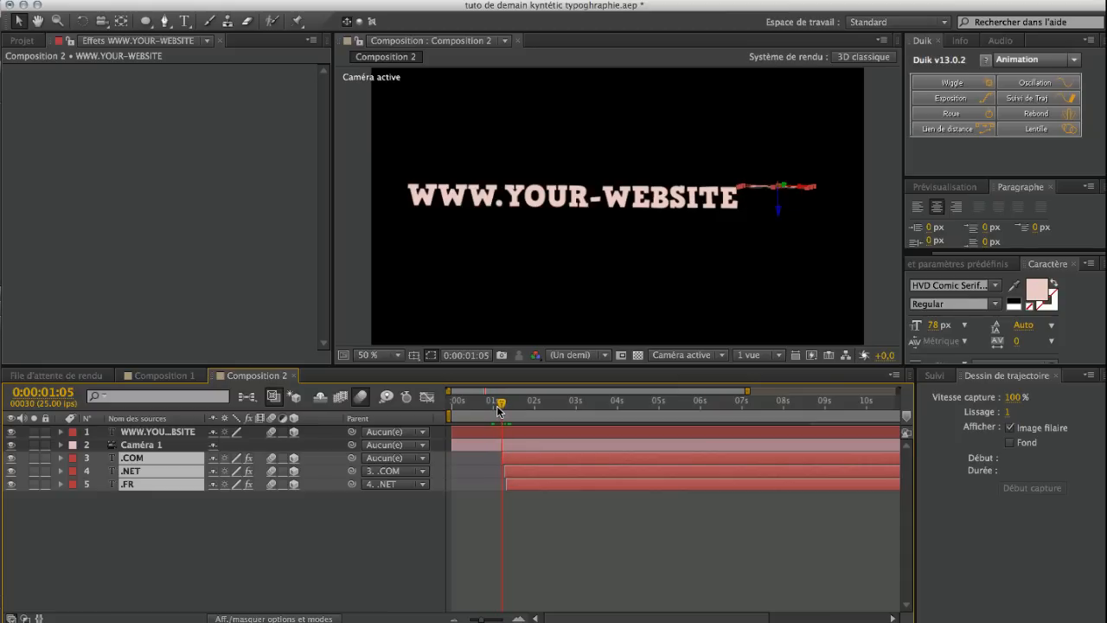
{"action": "left_click", "coordinate": [262, 562]}
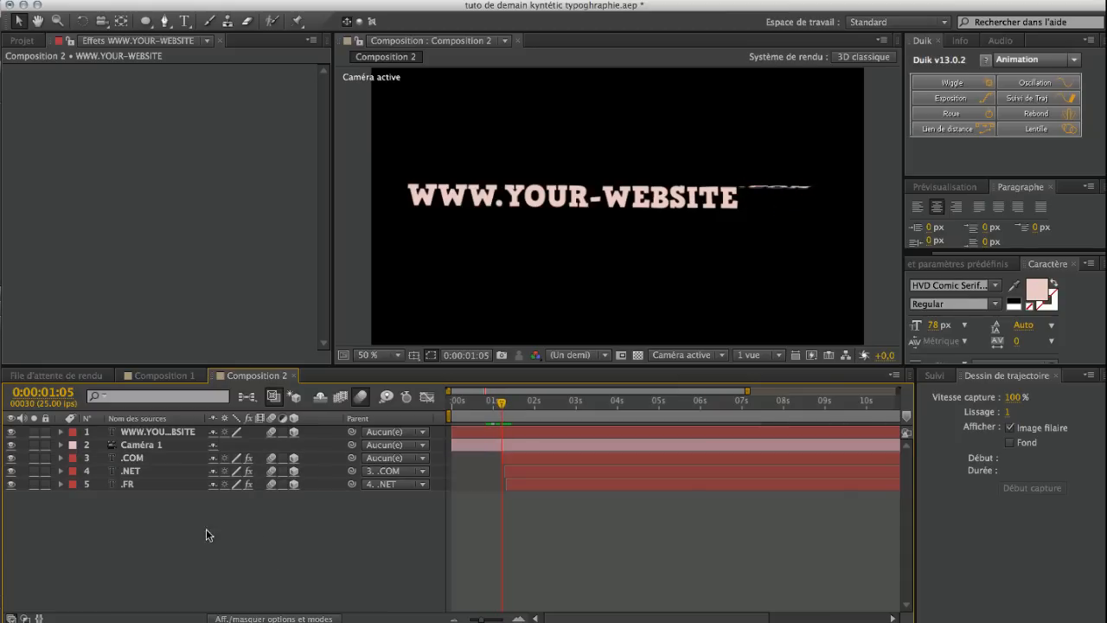
- Create a white parallel light with 106 % intensity and no shadow casting
{"action": "right_click", "coordinate": [102, 536]}
{"action": "mouse_move", "coordinate": [140, 466]}
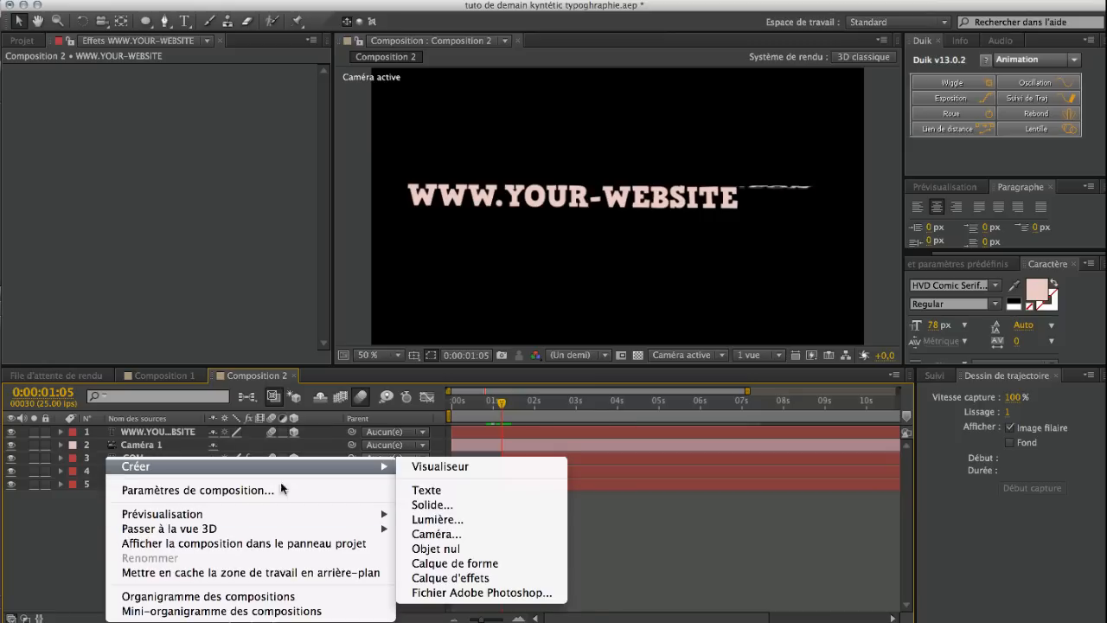
{"action": "left_click", "coordinate": [443, 519]}
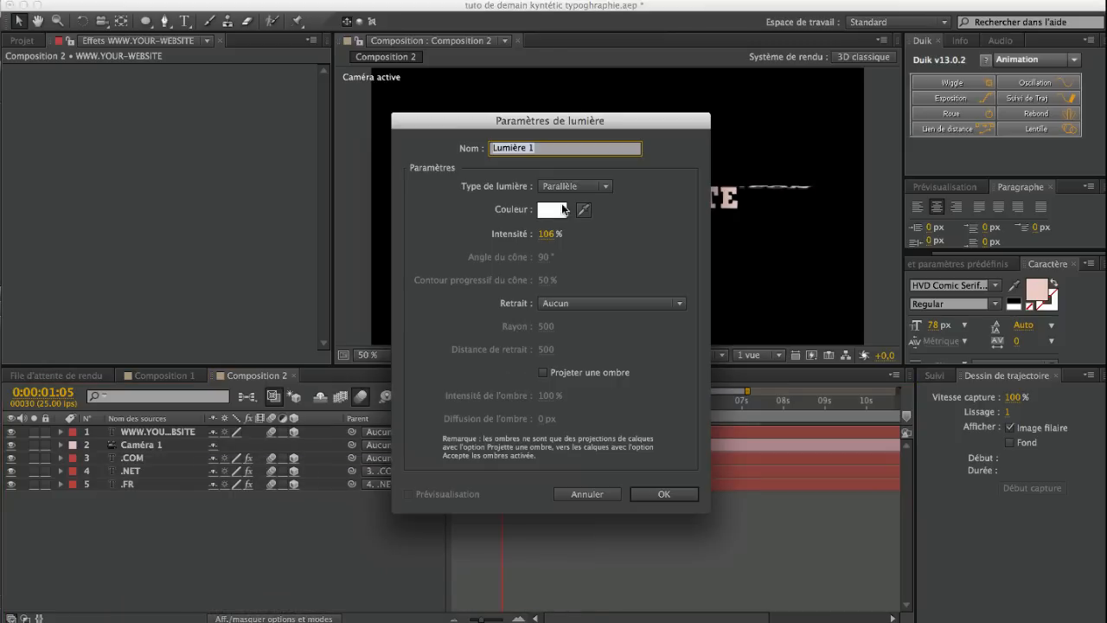
{"action": "left_click", "coordinate": [657, 493]}
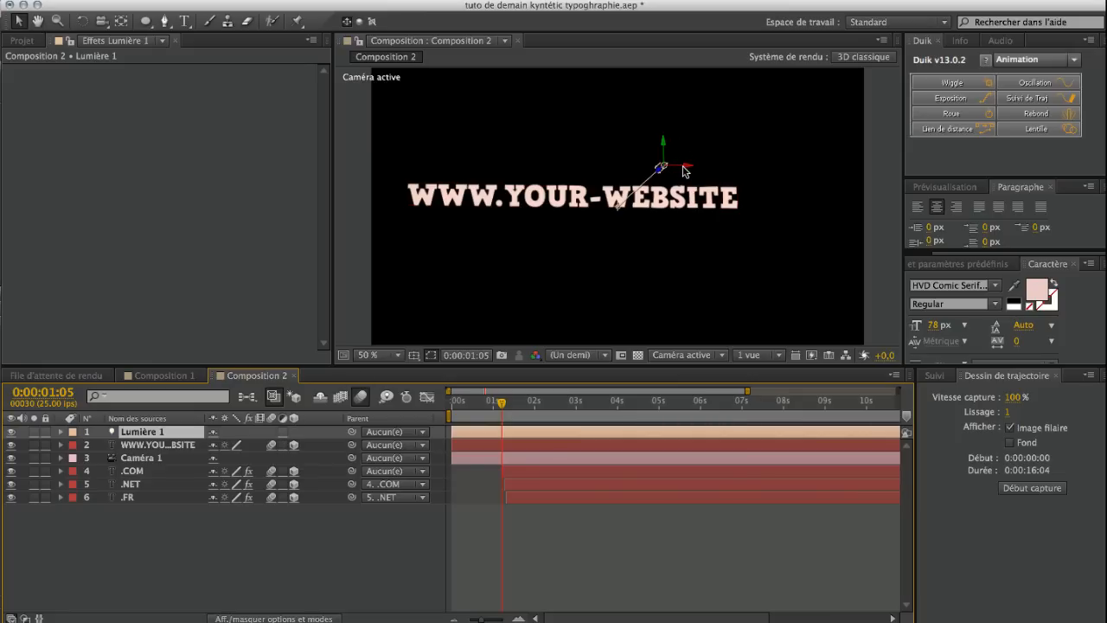
{"action": "left_click_drag", "start_coordinate": [659, 169], "coordinate": [847, 114]}
{"action": "left_click_drag", "start_coordinate": [665, 166], "coordinate": [694, 173]}
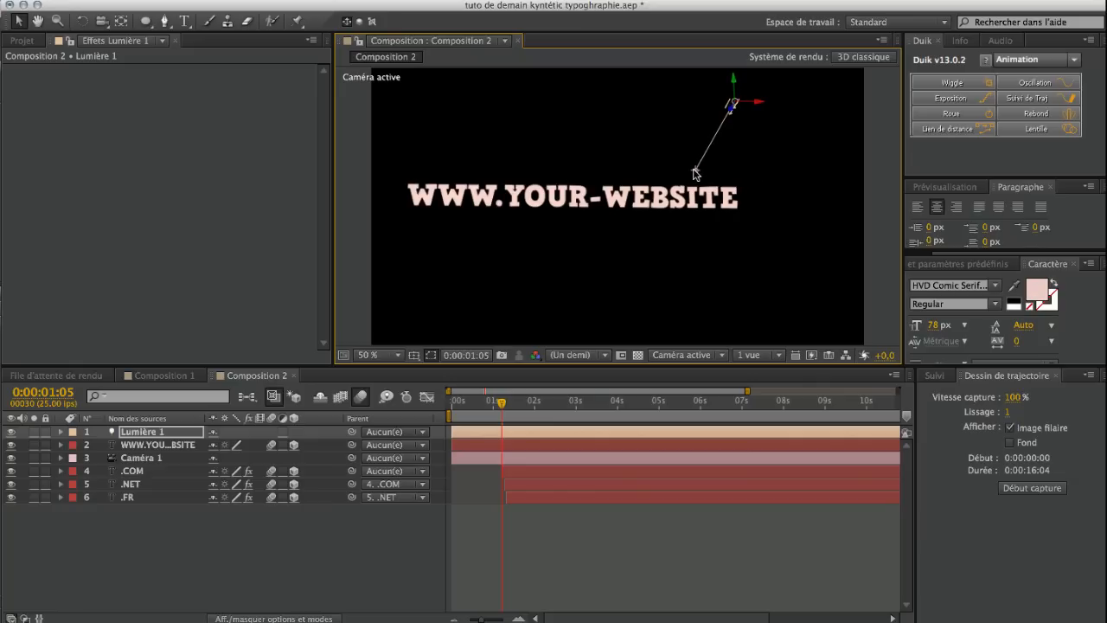
{"action": "left_click_drag", "start_coordinate": [501, 402], "coordinate": [559, 411]}
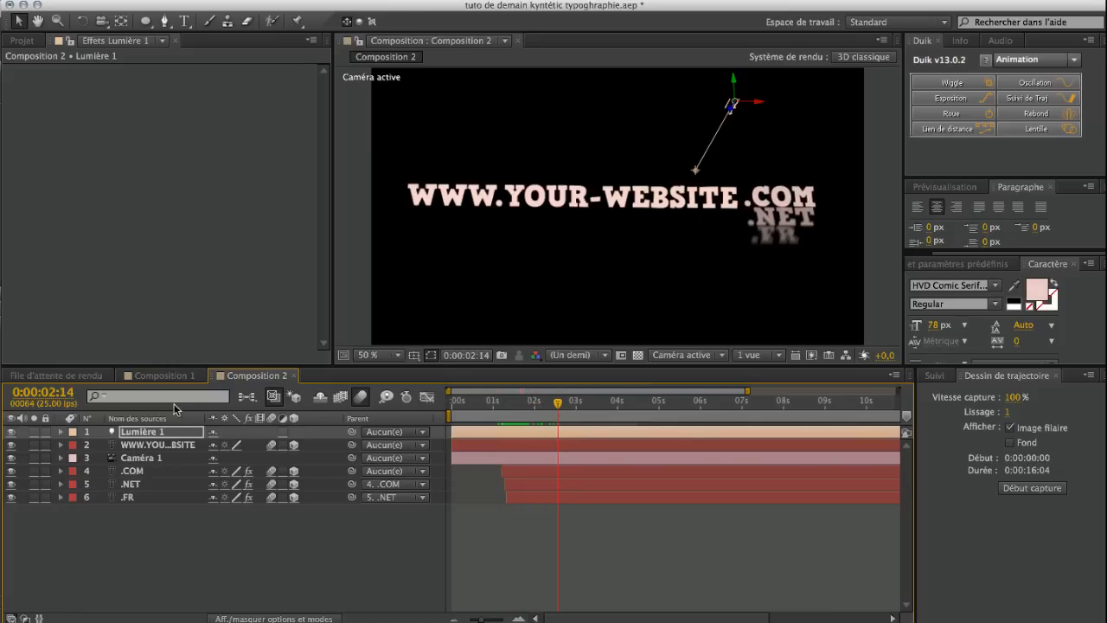
{"action": "left_click_drag", "start_coordinate": [564, 406], "coordinate": [591, 407]}
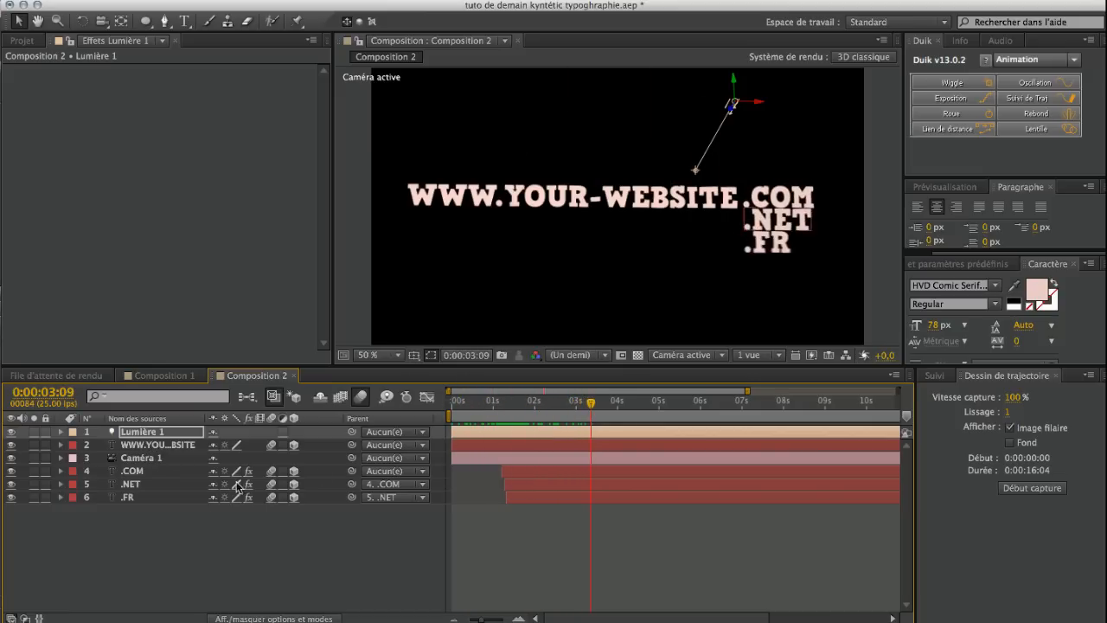
- Create a dark blue 1280 × 720 px solid and send it behind all other layers as the background
{"action": "right_click", "coordinate": [161, 543]}
{"action": "right_click", "coordinate": [144, 547]}
{"action": "right_click", "coordinate": [127, 551]}
{"action": "mouse_move", "coordinate": [177, 468]}
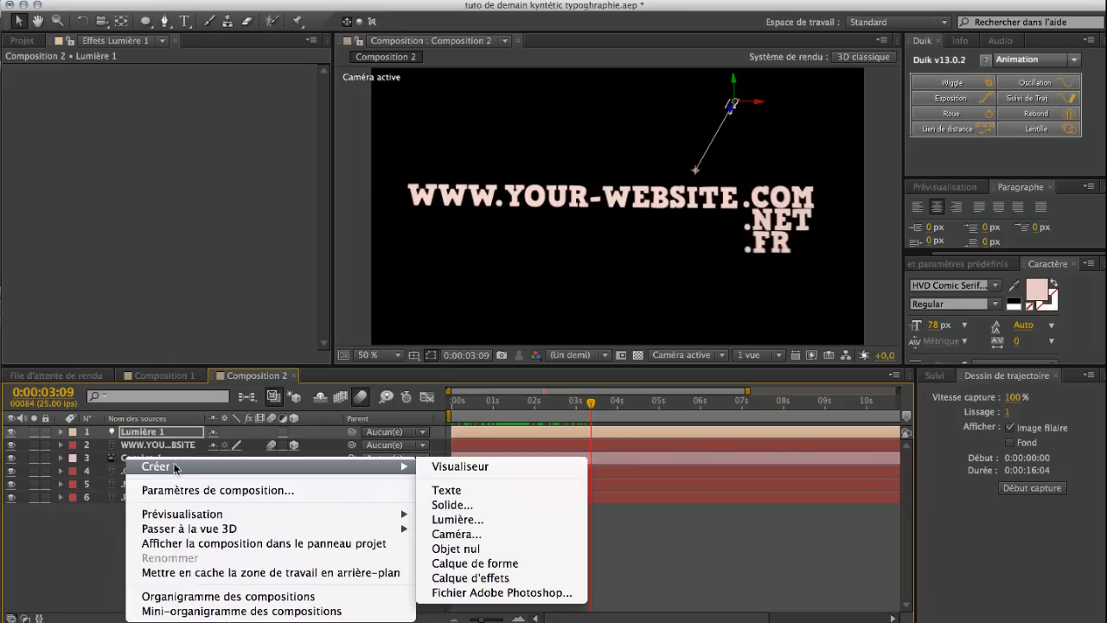
{"action": "left_click", "coordinate": [465, 507]}
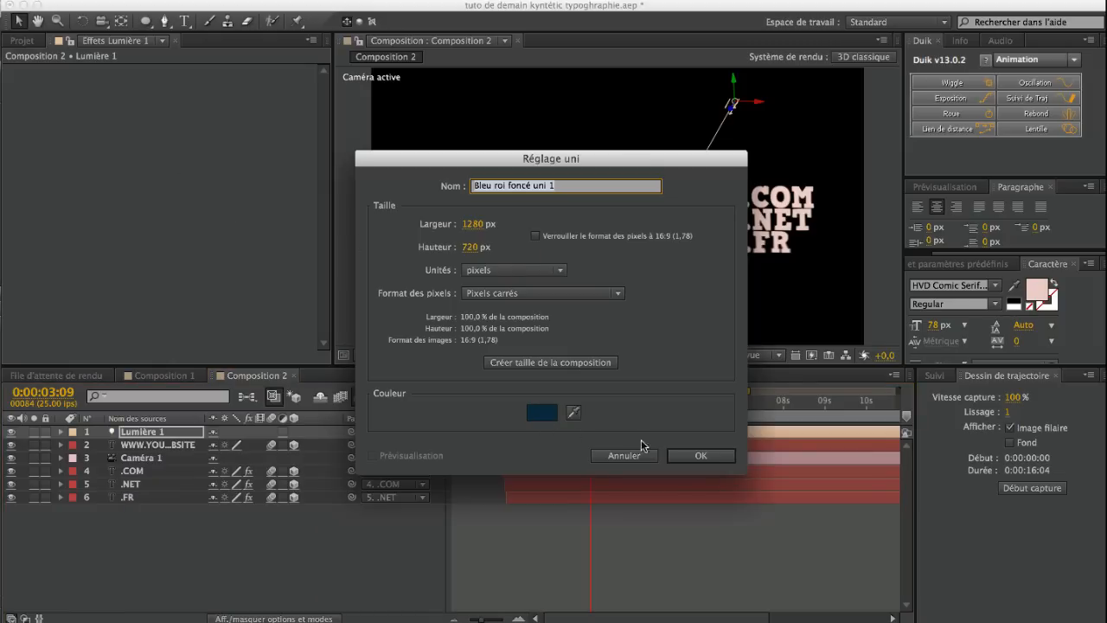
{"action": "left_click", "coordinate": [701, 455]}
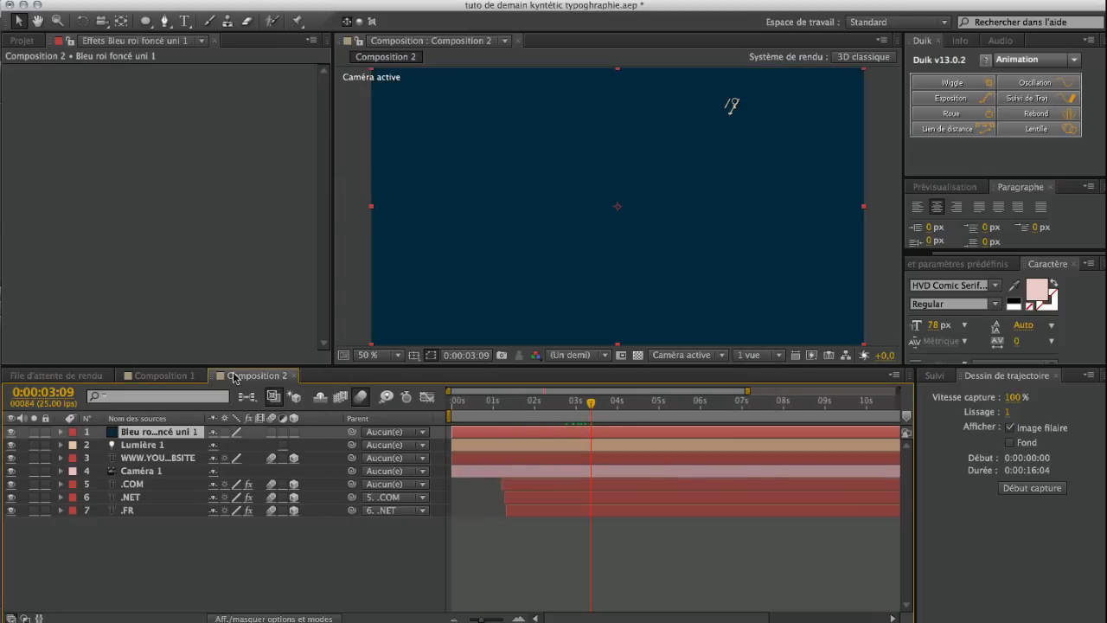
{"action": "key", "text": "ctrl+shift+bracketleft"}
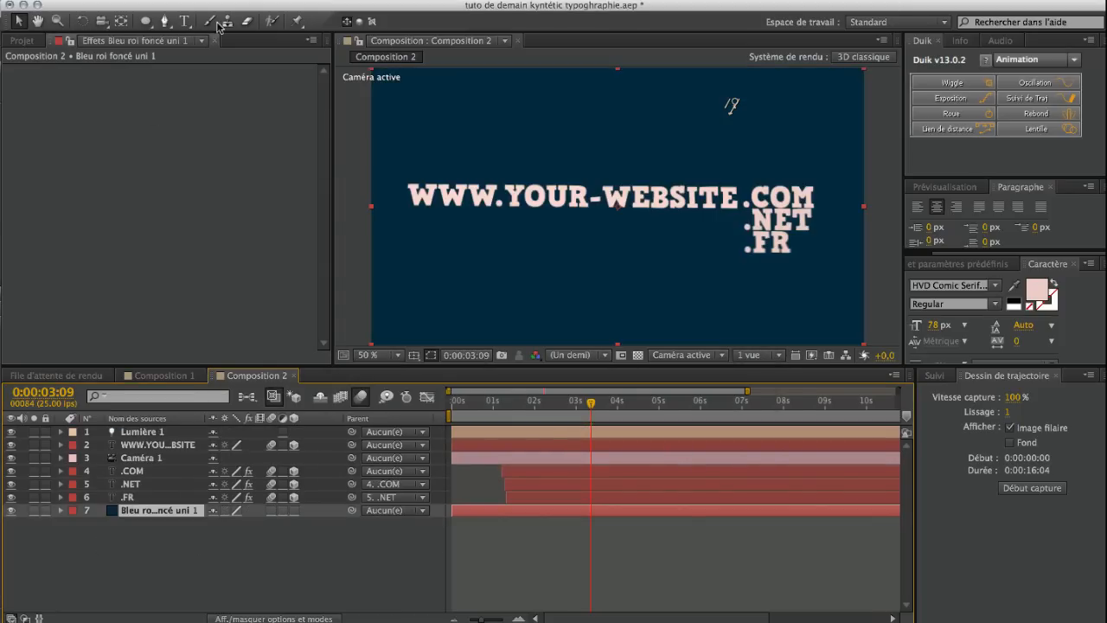
- Apply a full-size elliptical mask to the blue solid, feather it by 878 pixels, and return to the first frame
{"action": "double_click", "coordinate": [144, 21]}
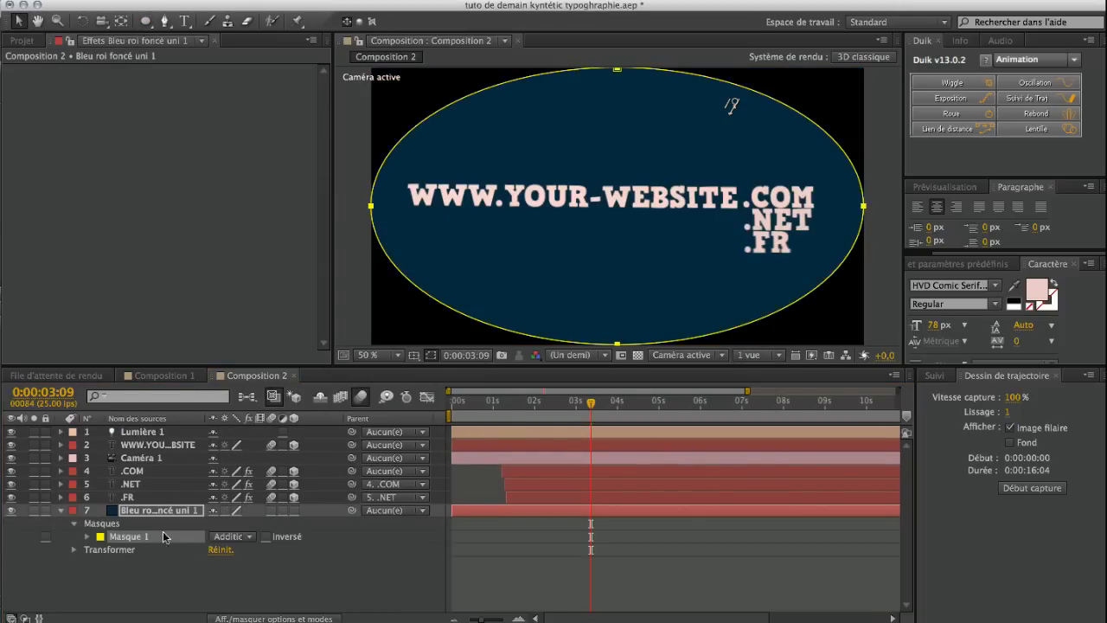
{"action": "left_click", "coordinate": [87, 536]}
{"action": "left_click_drag", "start_coordinate": [245, 566], "coordinate": [1057, 488]}
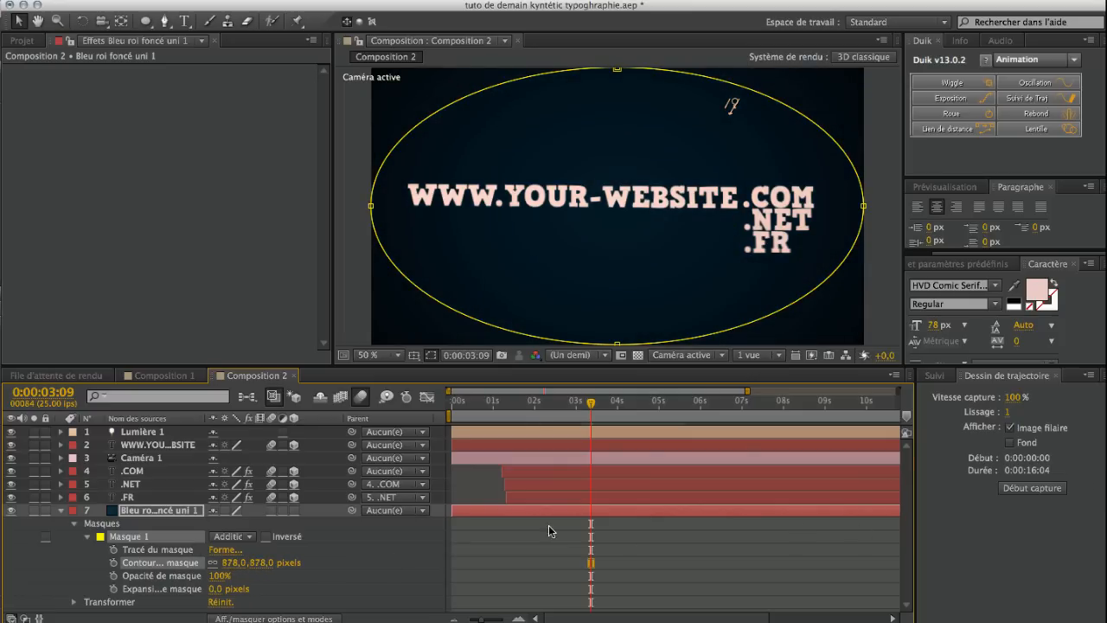
{"action": "left_click", "coordinate": [63, 512]}
{"action": "left_click", "coordinate": [305, 525]}
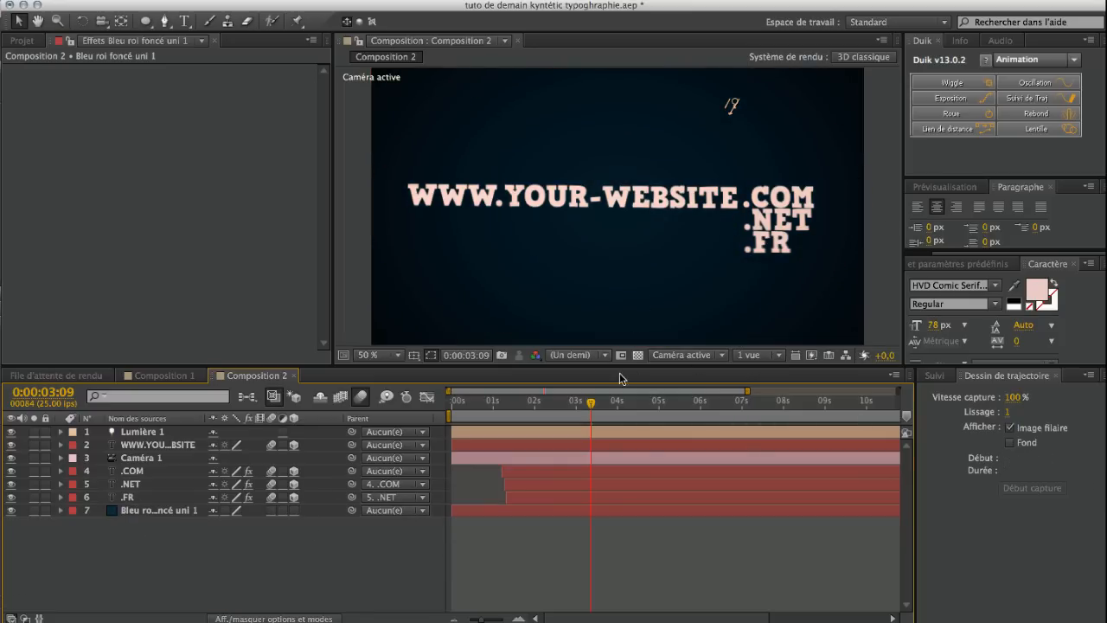
{"action": "left_click_drag", "start_coordinate": [590, 407], "coordinate": [424, 399]}
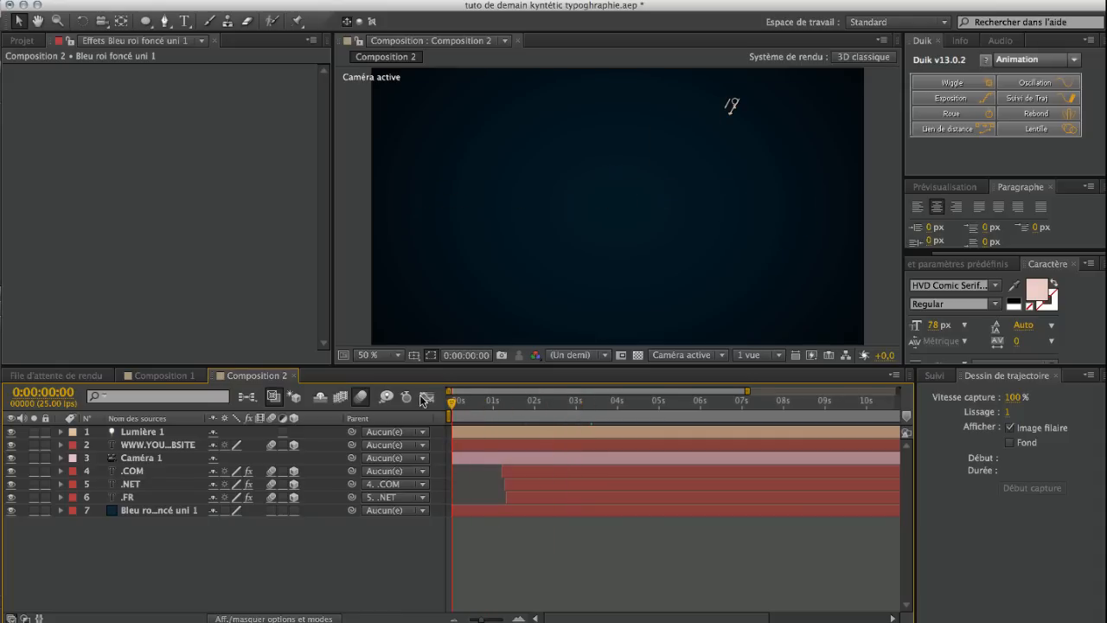
{"action": "key", "text": "space"}
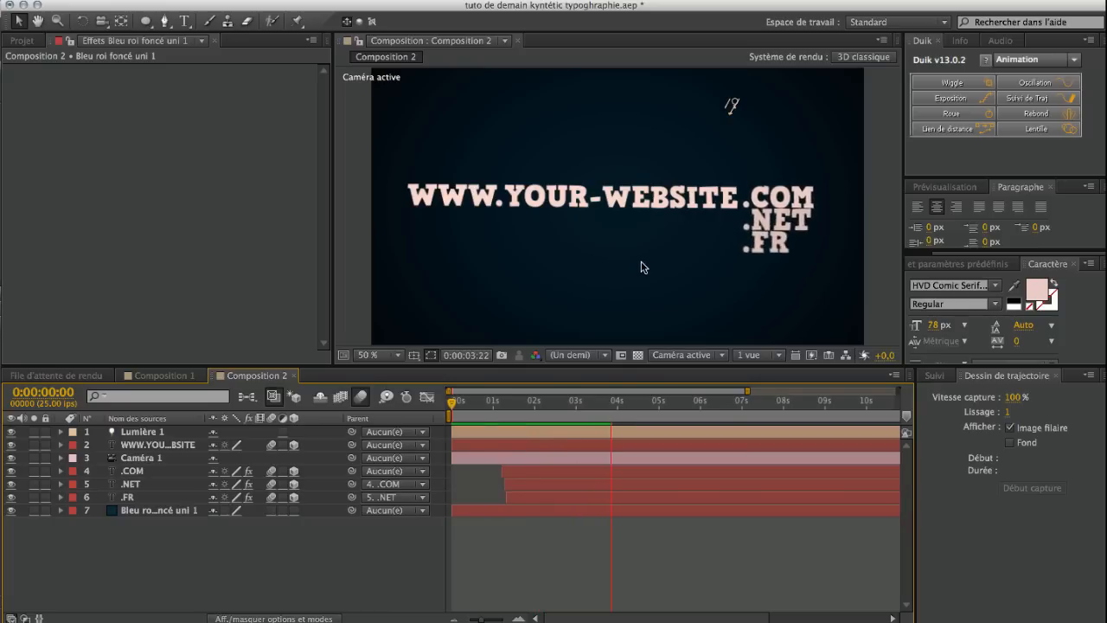
{"action": "key", "text": "space"}
{"action": "left_click", "coordinate": [547, 205]}
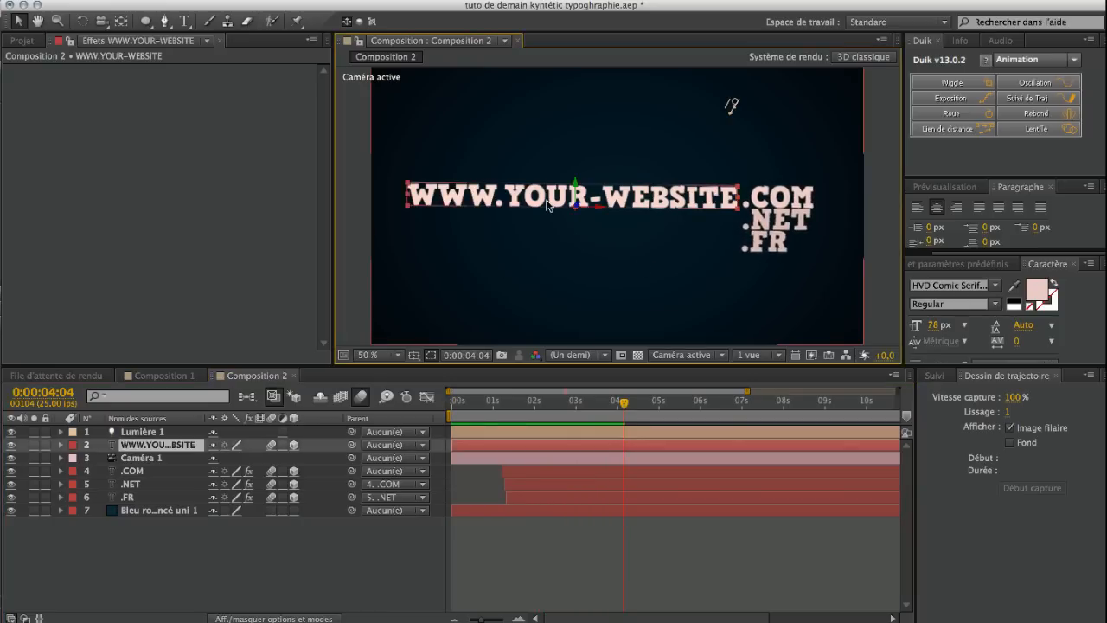
{"action": "key", "text": "Up"}
{"action": "key", "text": "Up"}
{"action": "key", "text": "Up"}
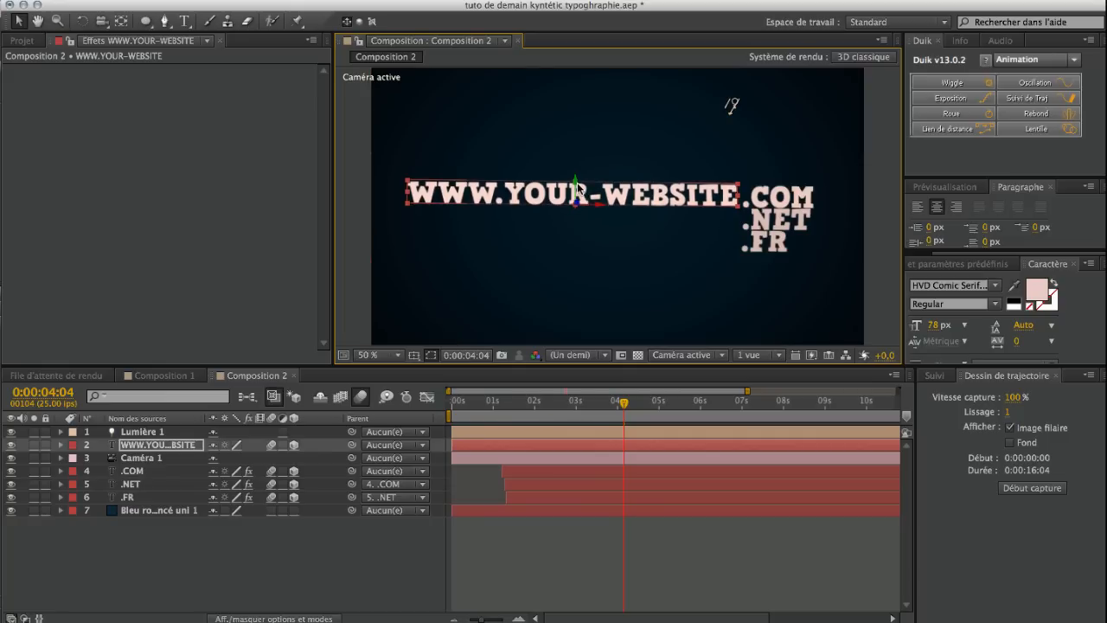
{"action": "key", "text": "Down"}
{"action": "left_click", "coordinate": [258, 548]}
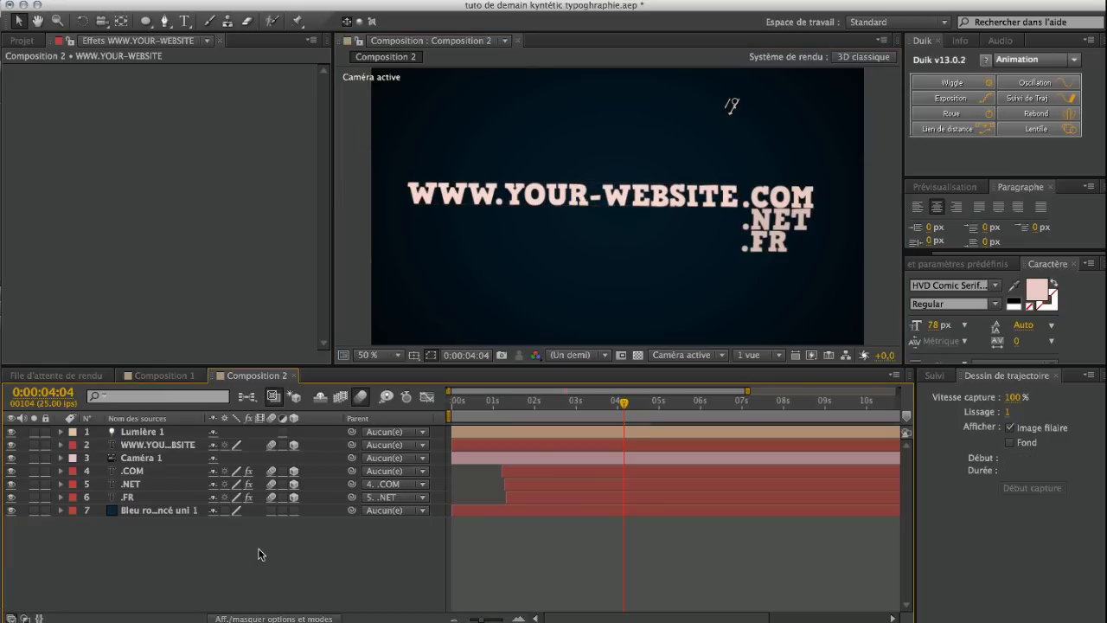
{"action": "left_click", "coordinate": [134, 445]}
{"action": "left_click_drag", "start_coordinate": [352, 445], "coordinate": [136, 476]}
{"action": "left_click", "coordinate": [198, 585]}
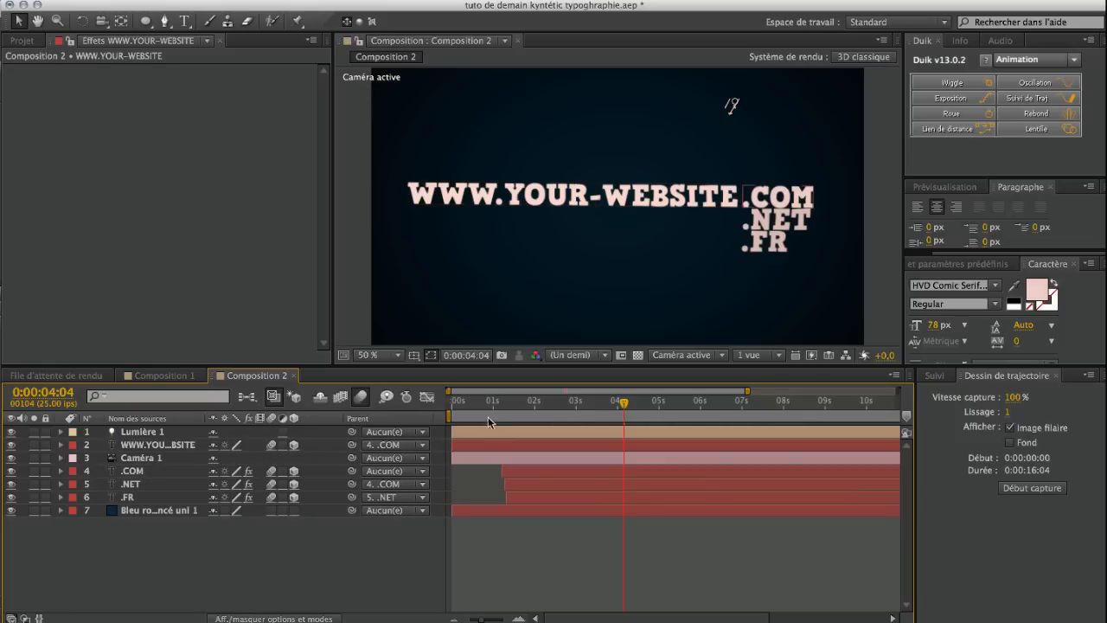
{"action": "key", "text": "Home"}
{"action": "key", "text": "KP_0"}
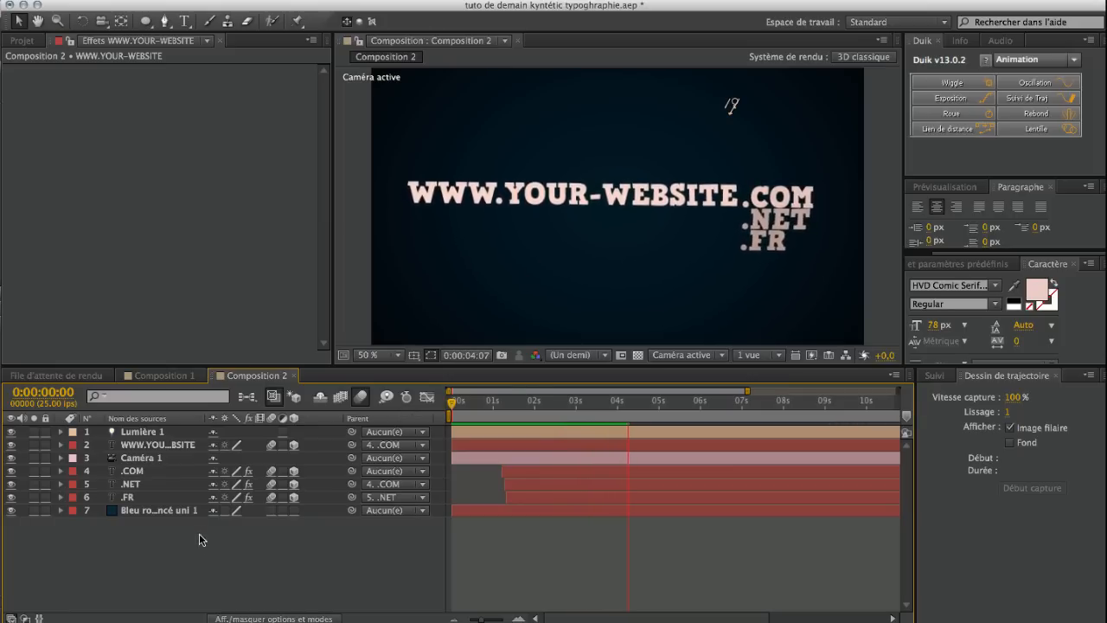
{"action": "key", "text": "space"}
{"action": "key", "text": "c"}
{"action": "left_click_drag", "start_coordinate": [638, 237], "coordinate": [519, 242]}
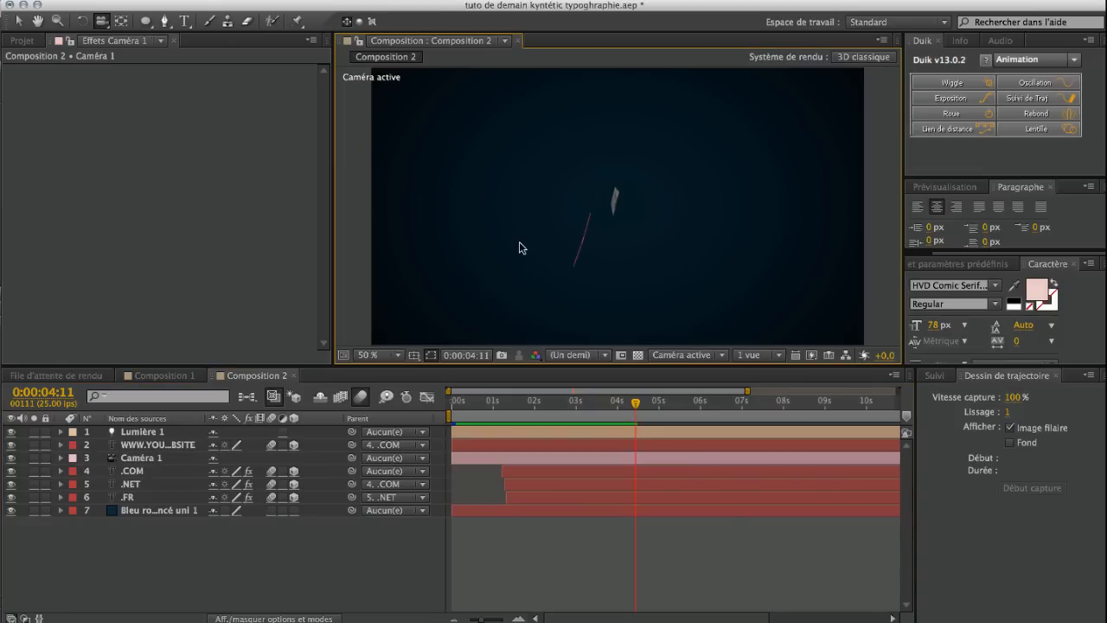
{"action": "left_click", "coordinate": [150, 447]}
{"action": "key", "text": "v"}
{"action": "left_click", "coordinate": [844, 402]}
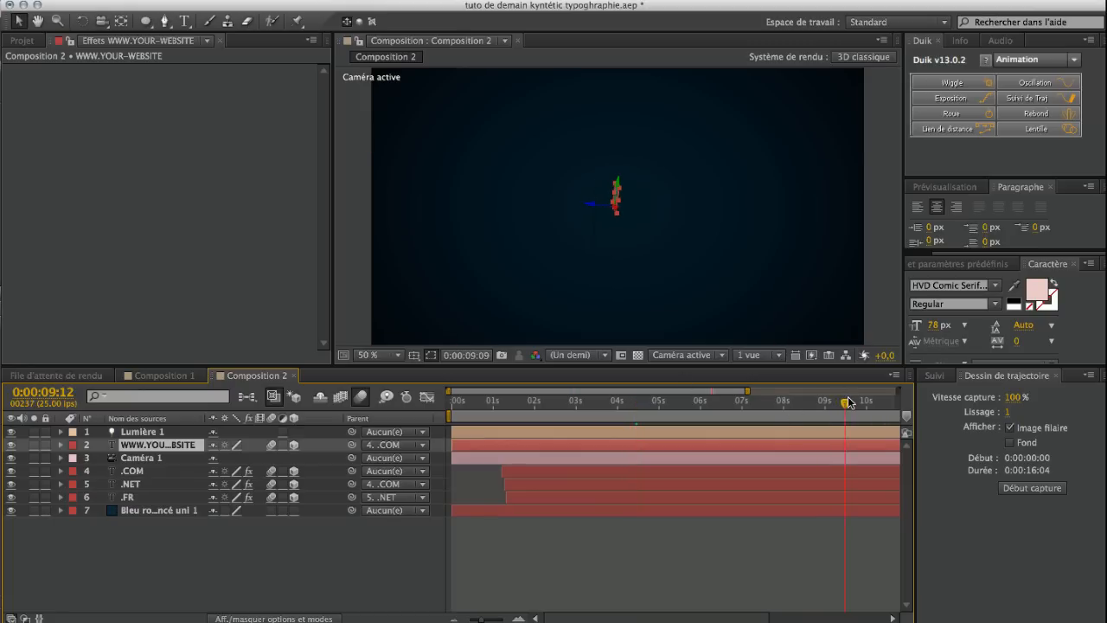
{"action": "left_click", "coordinate": [867, 403]}
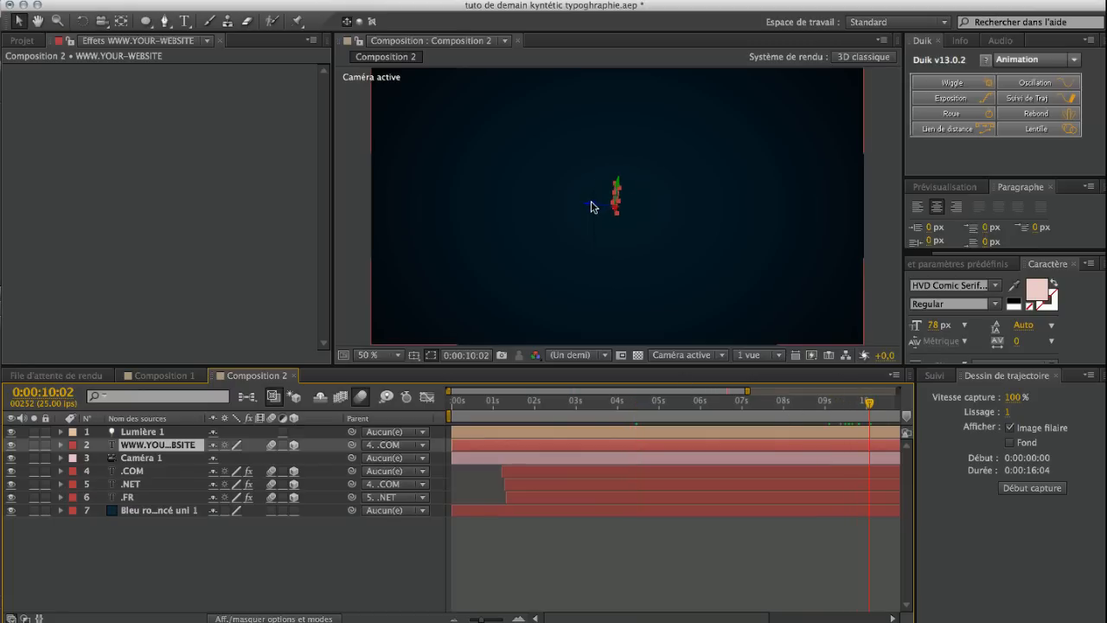
{"action": "left_click_drag", "start_coordinate": [590, 208], "coordinate": [569, 209]}
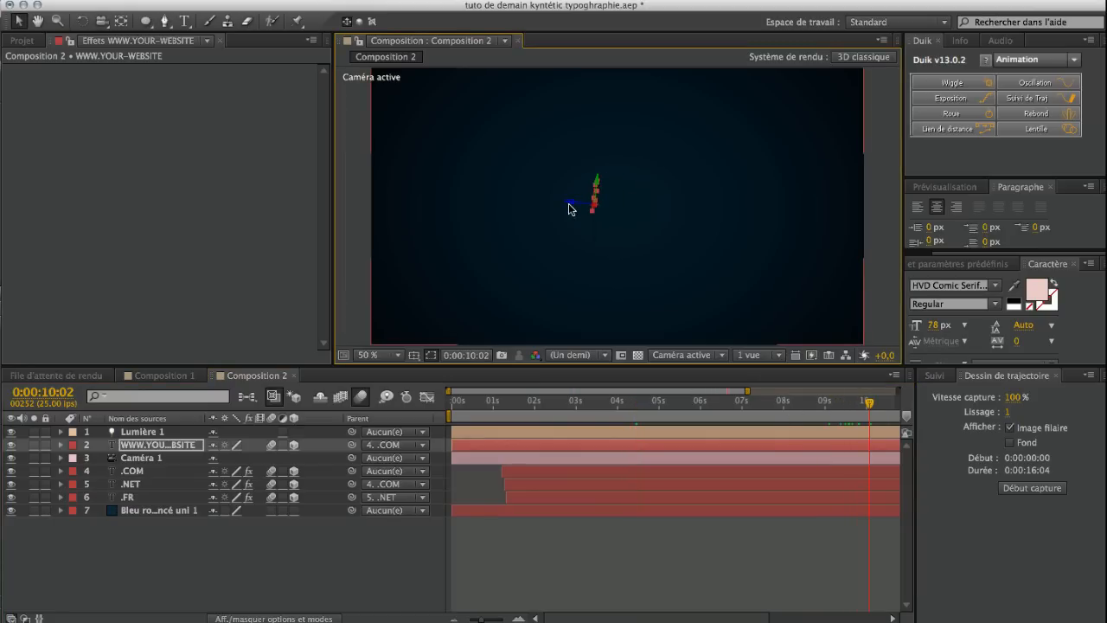
{"action": "left_click", "coordinate": [285, 557]}
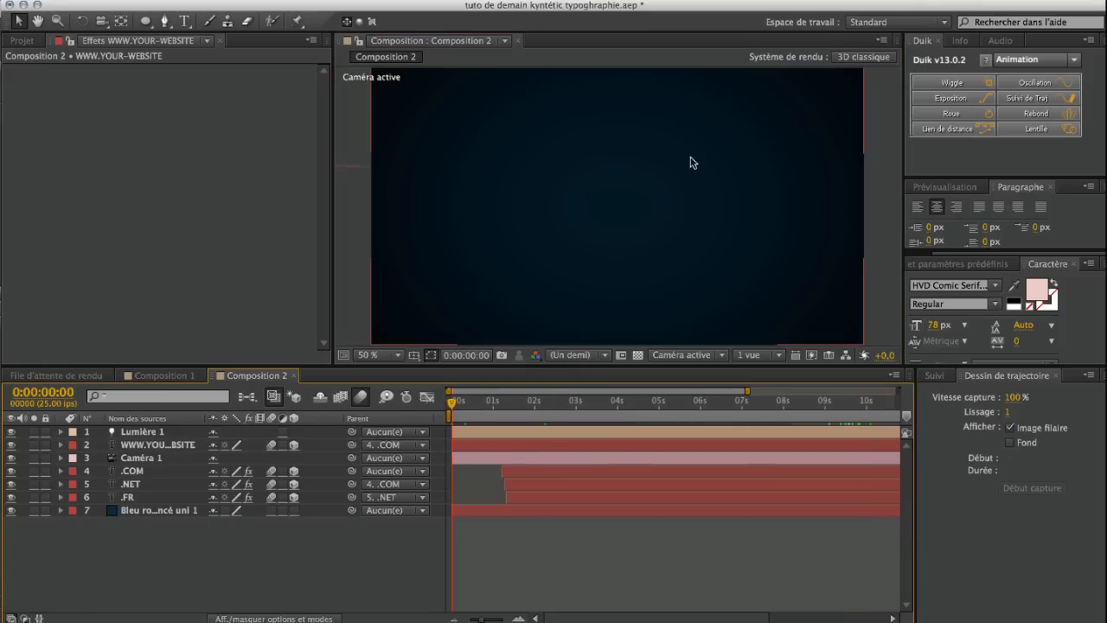
- Orbit the camera back to a front view of the text and scrub to 0:00:01:09
{"action": "key", "text": "c"}
{"action": "left_click_drag", "start_coordinate": [432, 272], "coordinate": [628, 239]}
{"action": "left_click_drag", "start_coordinate": [454, 408], "coordinate": [509, 405]}
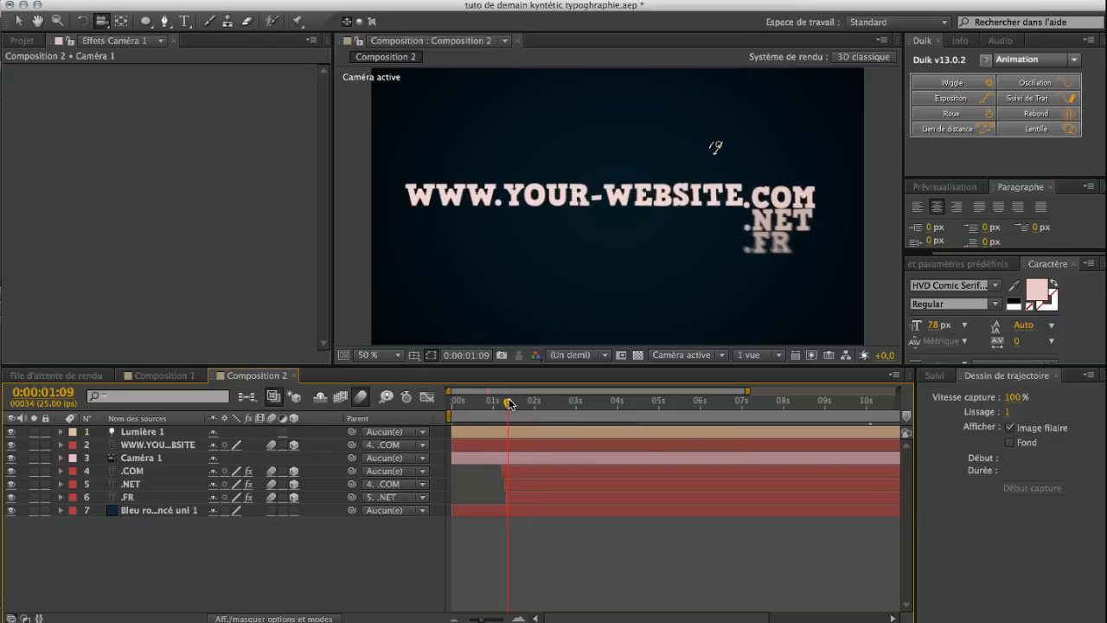
{"action": "key", "text": "v"}
{"action": "left_click", "coordinate": [562, 197]}
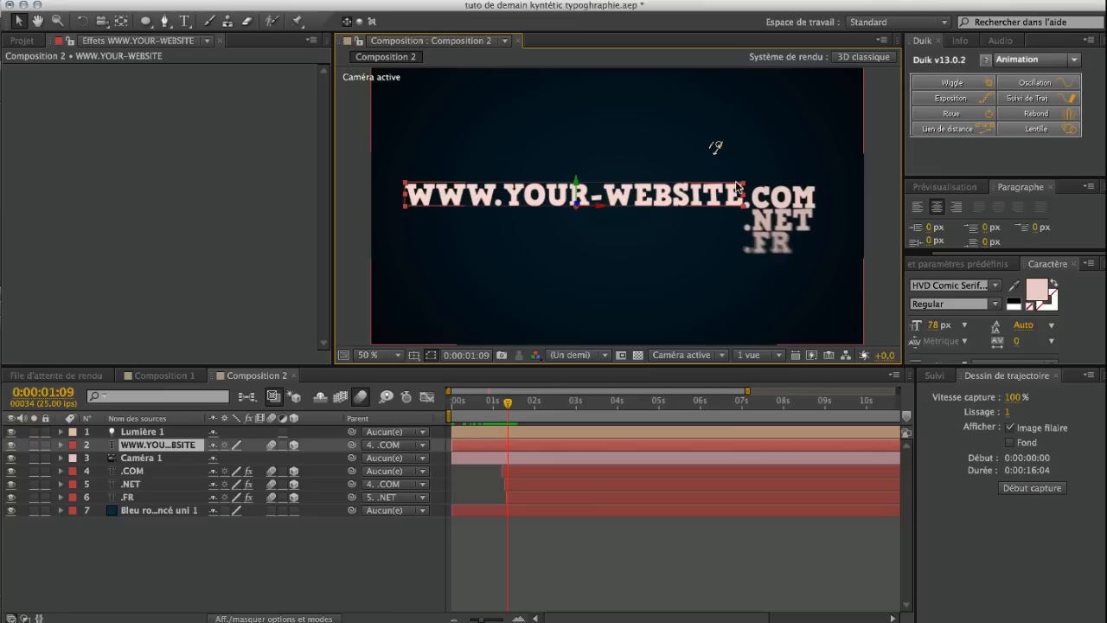
{"action": "left_click_drag", "start_coordinate": [744, 188], "coordinate": [740, 189]}
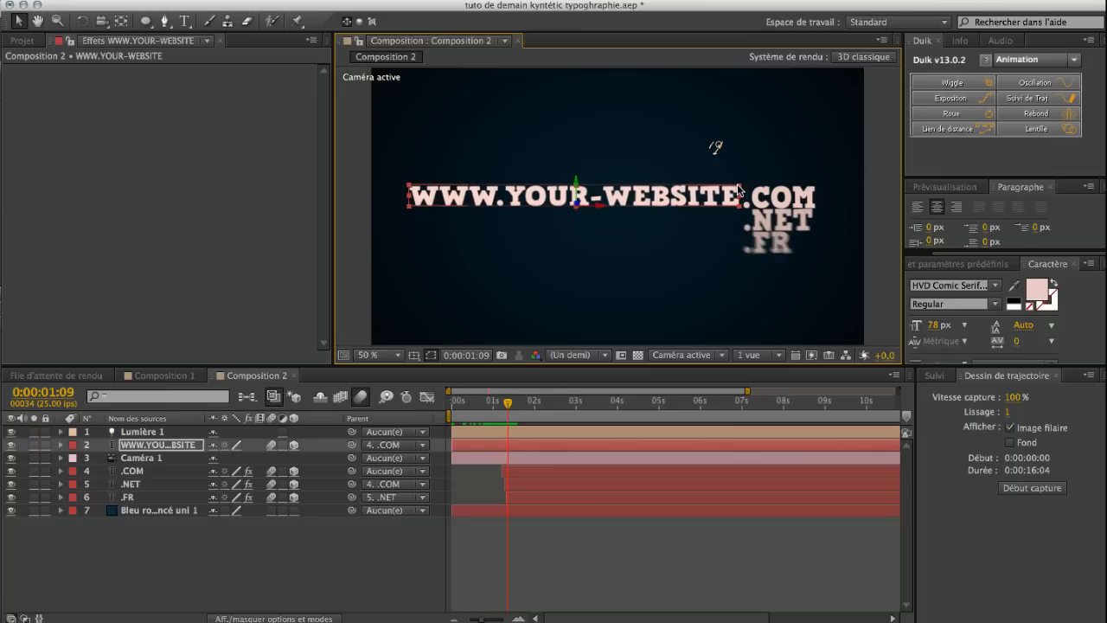
{"action": "left_click", "coordinate": [572, 180]}
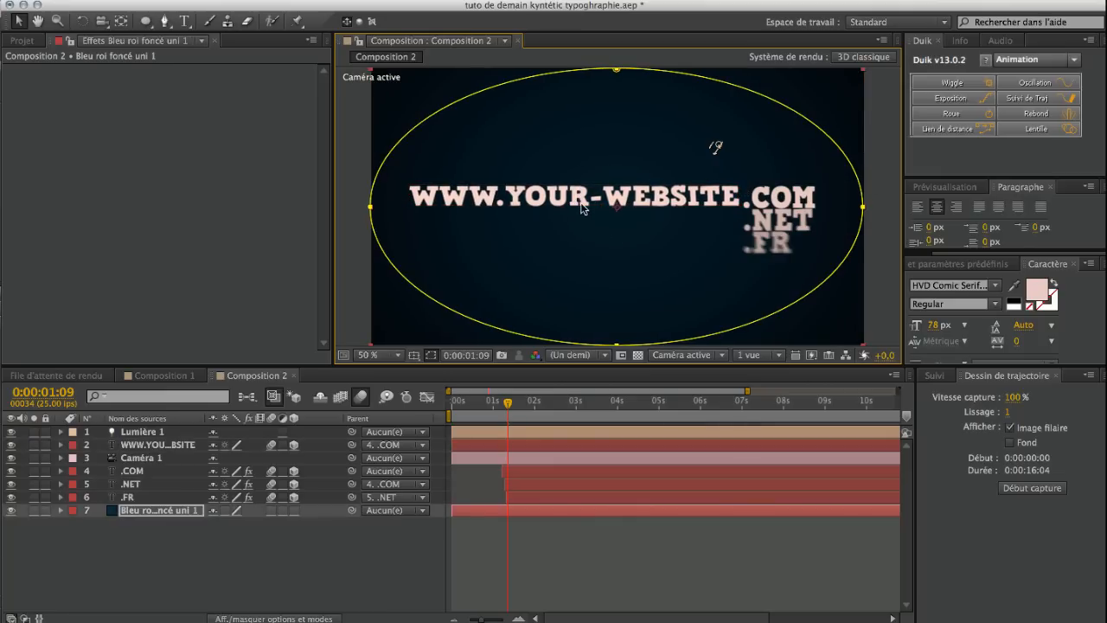
{"action": "left_click", "coordinate": [126, 538]}
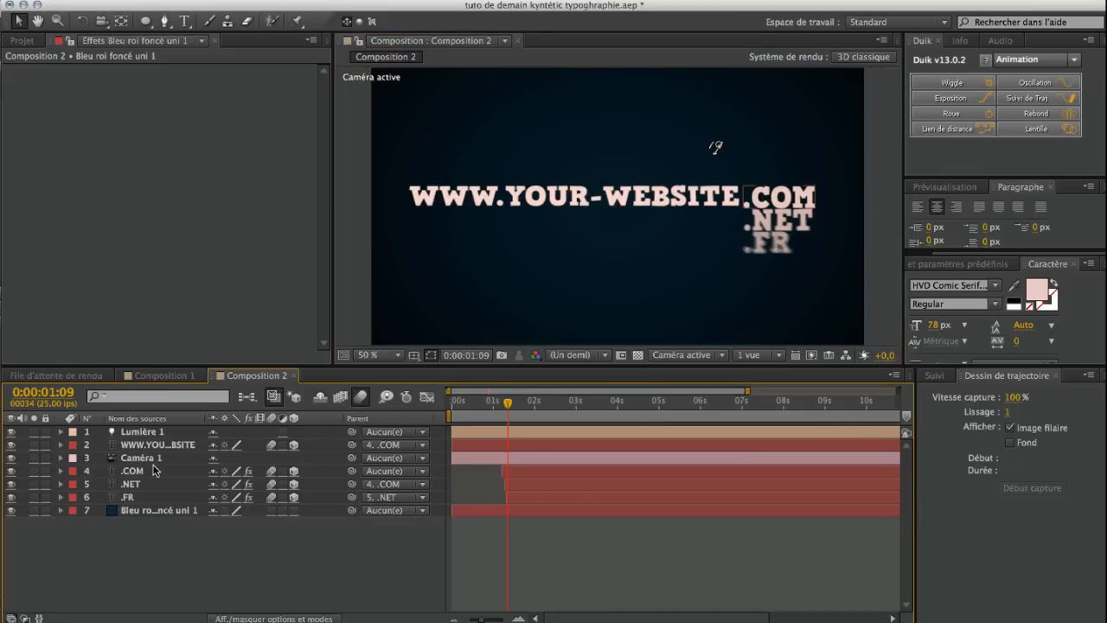
{"action": "left_click", "coordinate": [141, 446]}
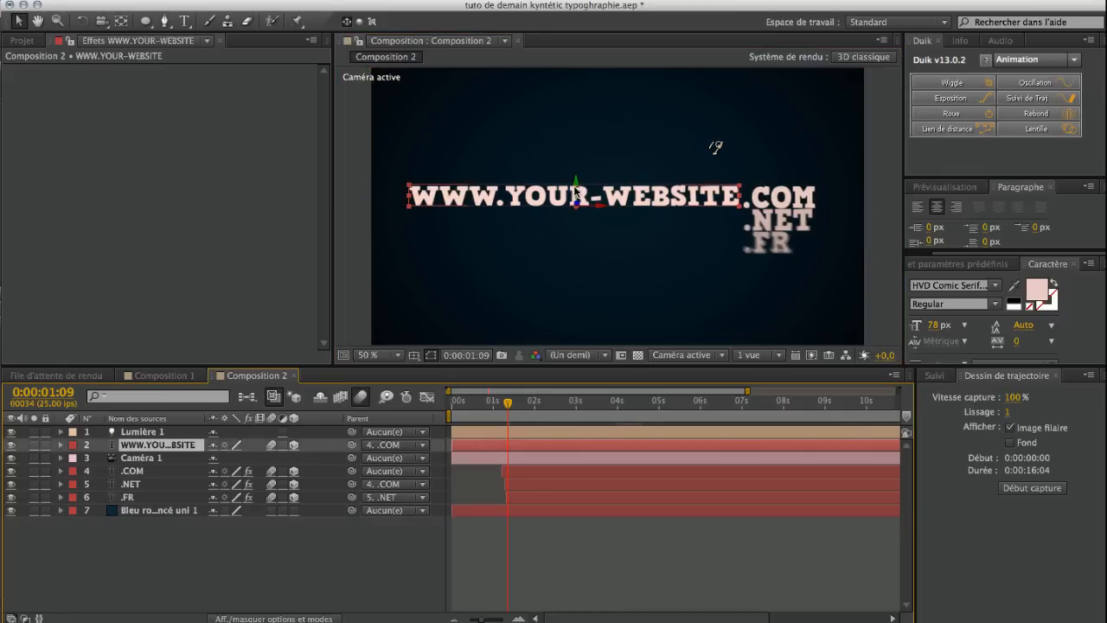
{"action": "left_click", "coordinate": [176, 585]}
{"action": "left_click_drag", "start_coordinate": [484, 404], "coordinate": [393, 399]}
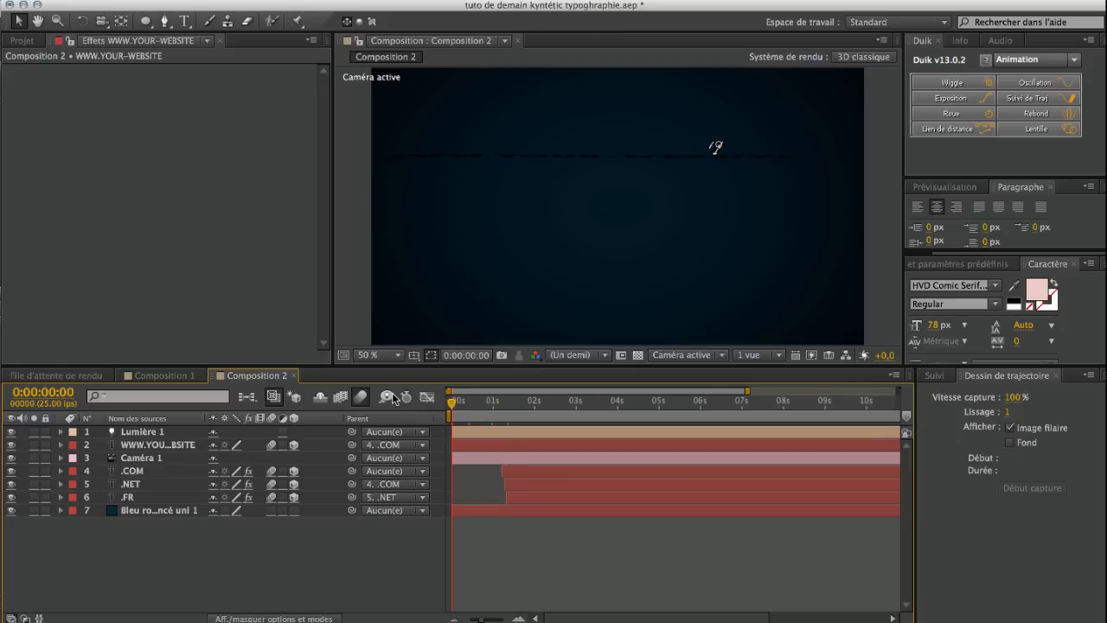
{"action": "key", "text": "space"}
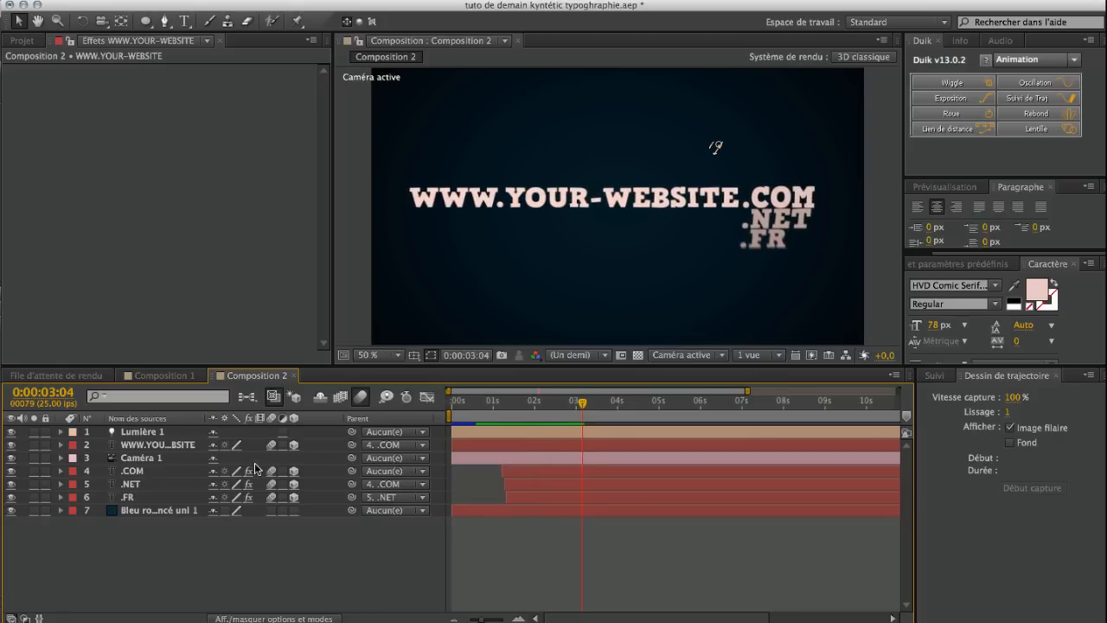
{"action": "left_click", "coordinate": [575, 200]}
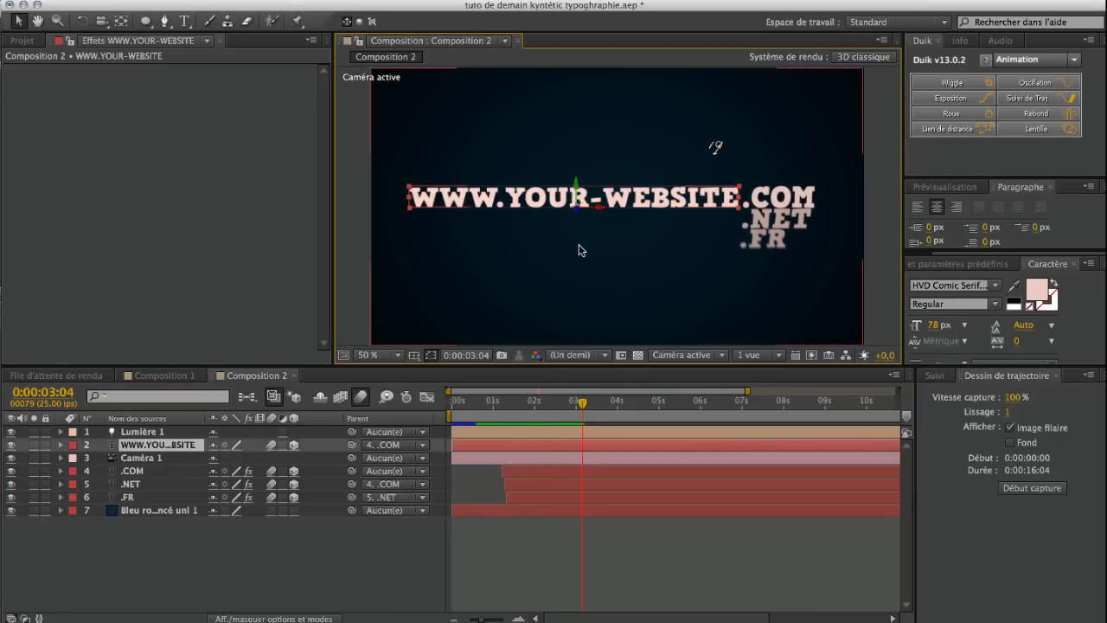
{"action": "left_click_drag", "start_coordinate": [577, 184], "coordinate": [579, 188]}
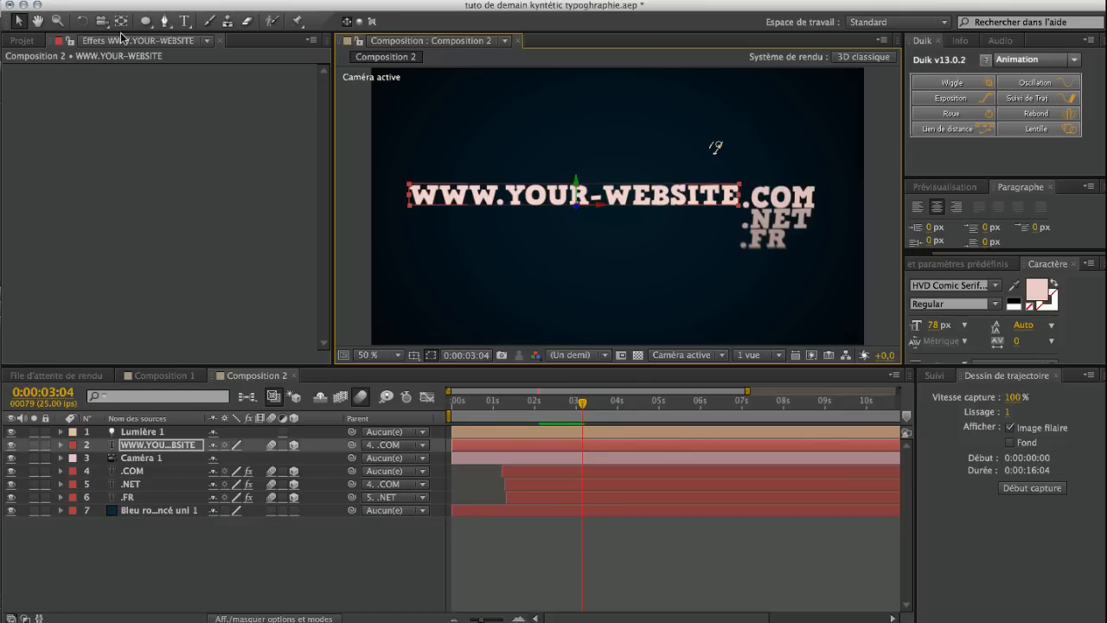
{"action": "key", "text": "y"}
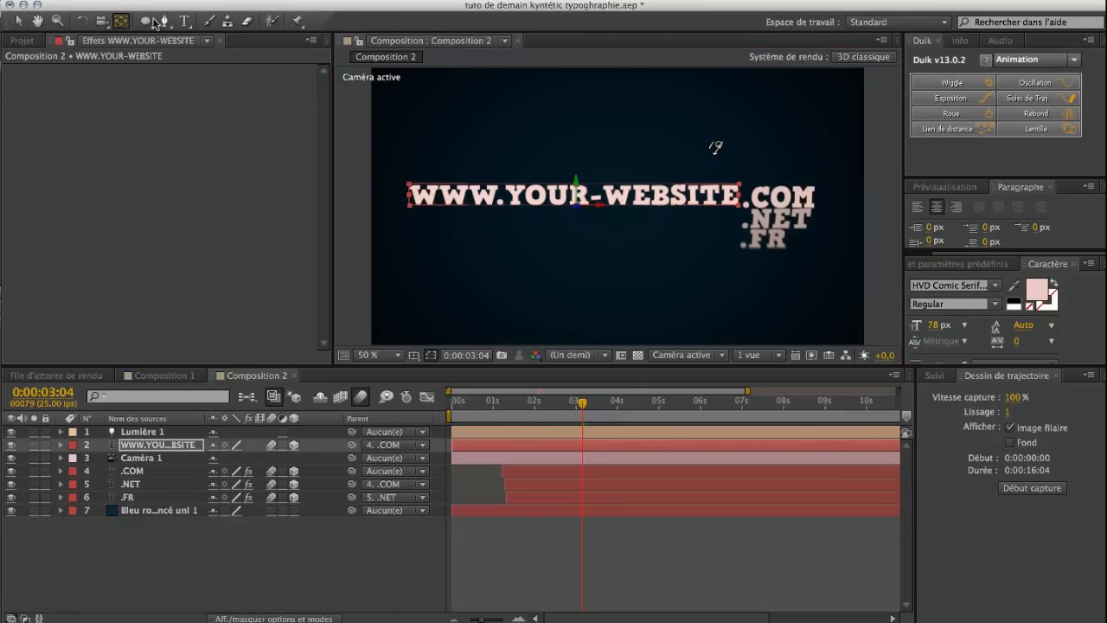
{"action": "left_click", "coordinate": [574, 169]}
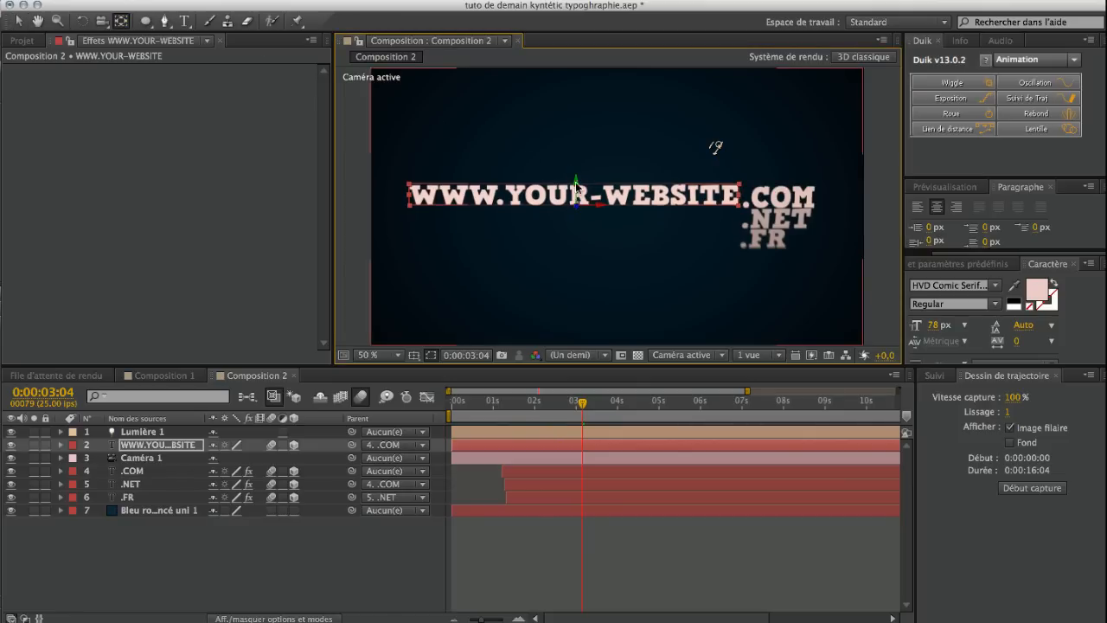
{"action": "scroll", "coordinate": [553, 199], "scroll_direction": "up", "scroll_amount": 3}
{"action": "scroll", "coordinate": [534, 202], "scroll_direction": "down", "scroll_amount": 3}
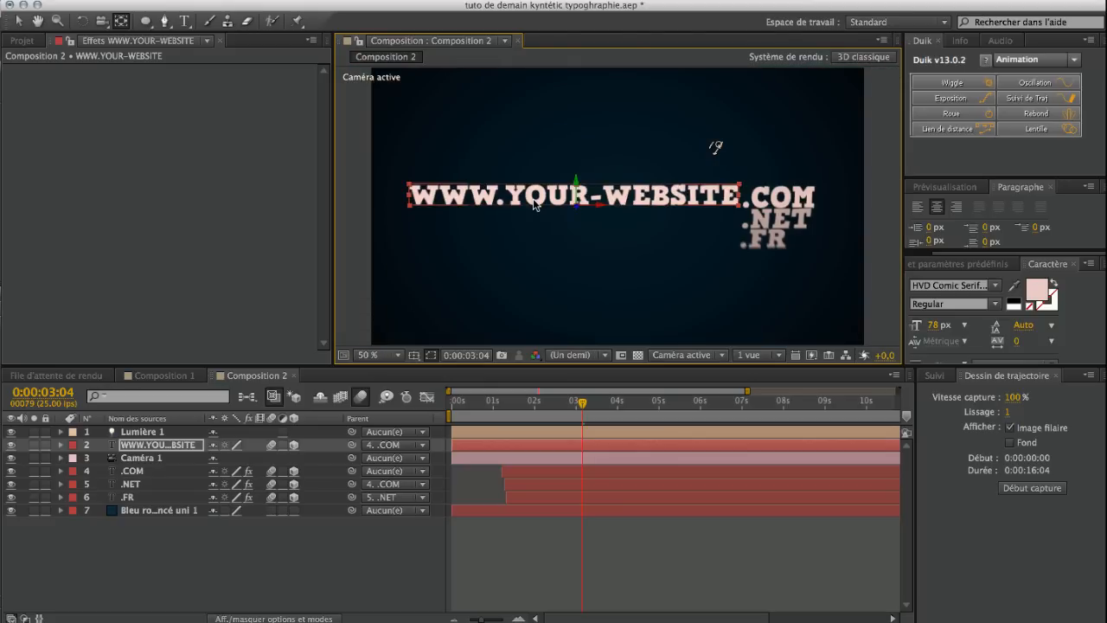
{"action": "left_click", "coordinate": [150, 446]}
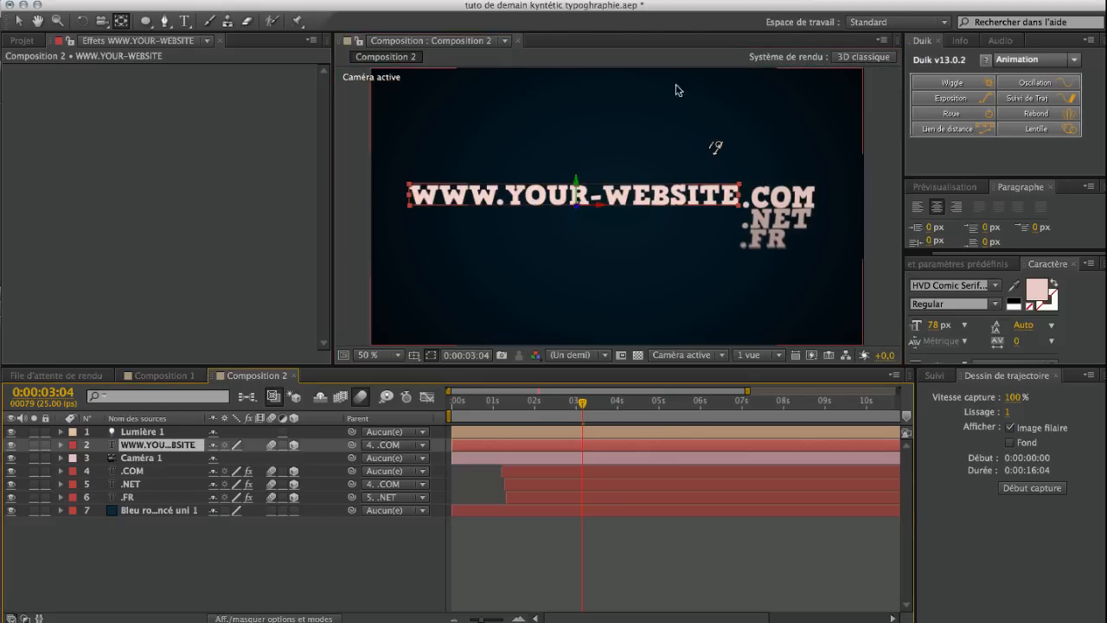
{"action": "scroll", "coordinate": [561, 294], "scroll_direction": "up", "scroll_amount": 4}
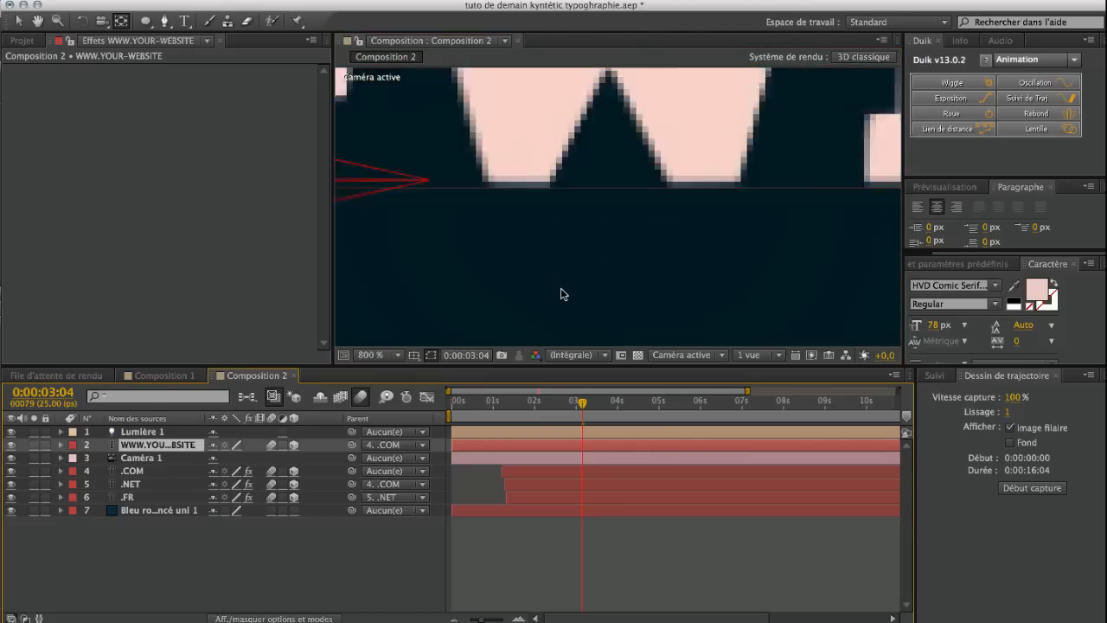
{"action": "scroll", "coordinate": [553, 289], "scroll_direction": "down", "scroll_amount": 2}
{"action": "left_click", "coordinate": [495, 141]}
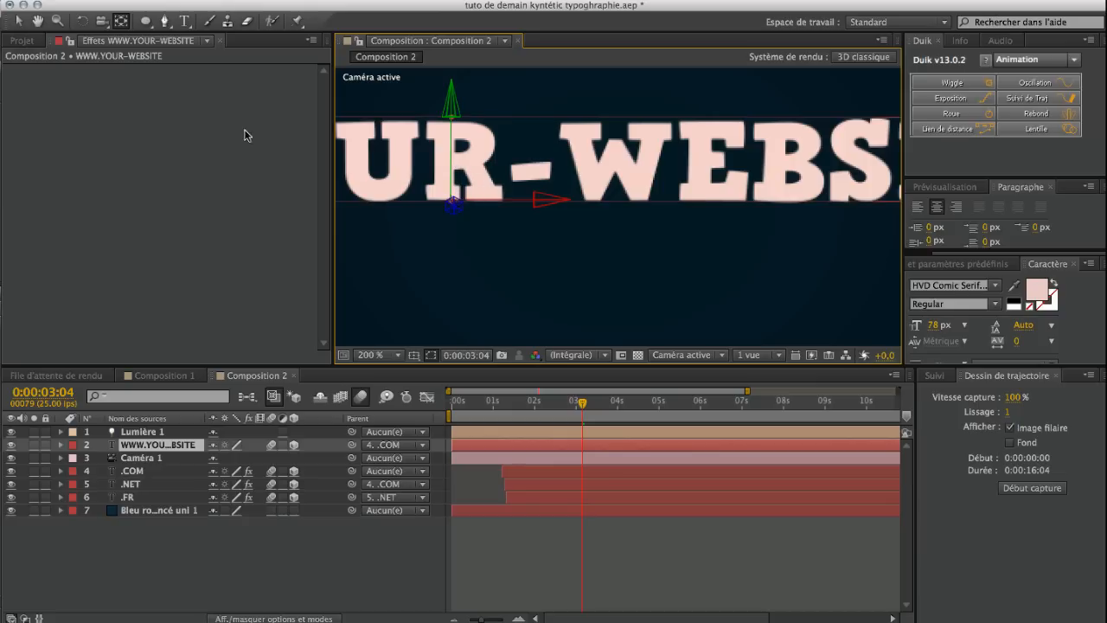
{"action": "left_click", "coordinate": [18, 21]}
{"action": "left_click", "coordinate": [170, 539]}
{"action": "left_click", "coordinate": [158, 447]}
{"action": "left_click", "coordinate": [121, 20]}
{"action": "left_click_drag", "start_coordinate": [451, 203], "coordinate": [452, 121]}
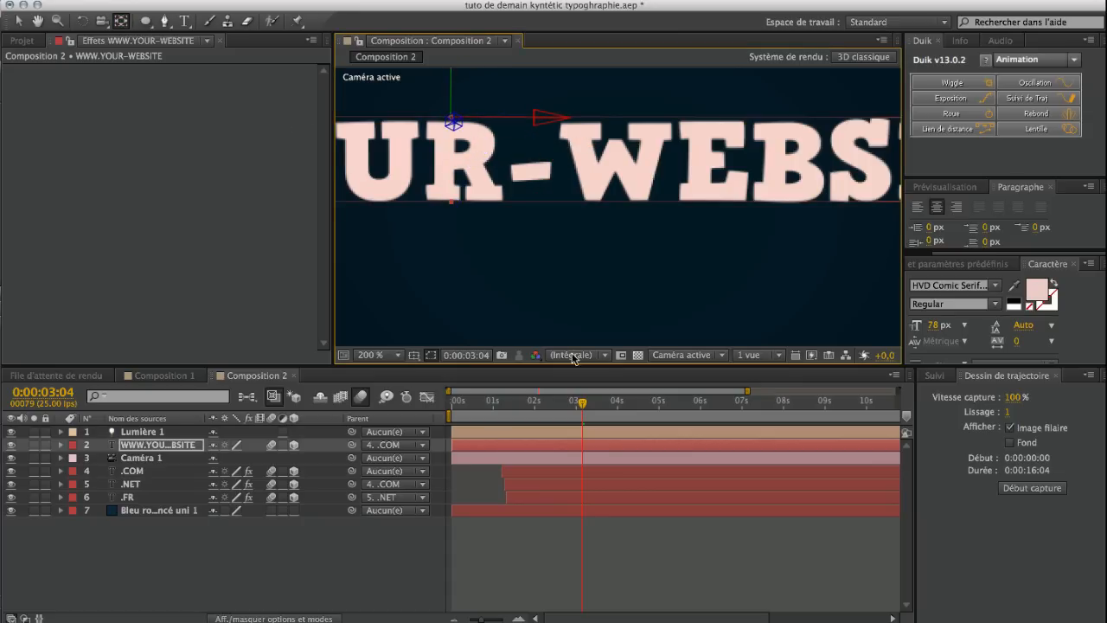
{"action": "left_click_drag", "start_coordinate": [465, 405], "coordinate": [452, 405]}
{"action": "scroll", "coordinate": [554, 212], "scroll_direction": "down", "scroll_amount": 8}
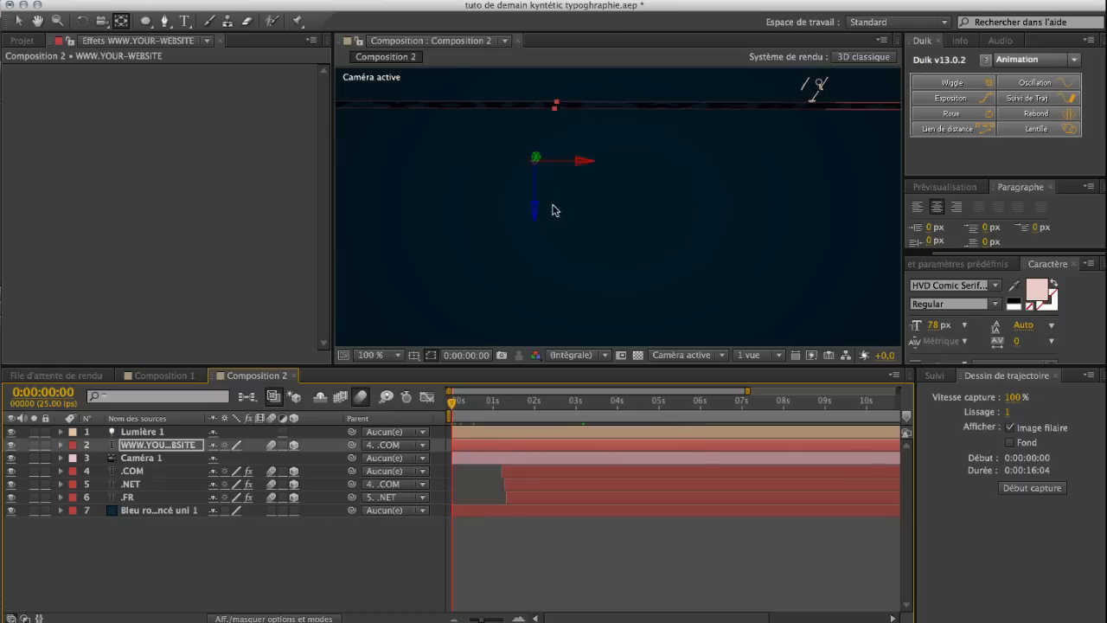
{"action": "key", "text": "space"}
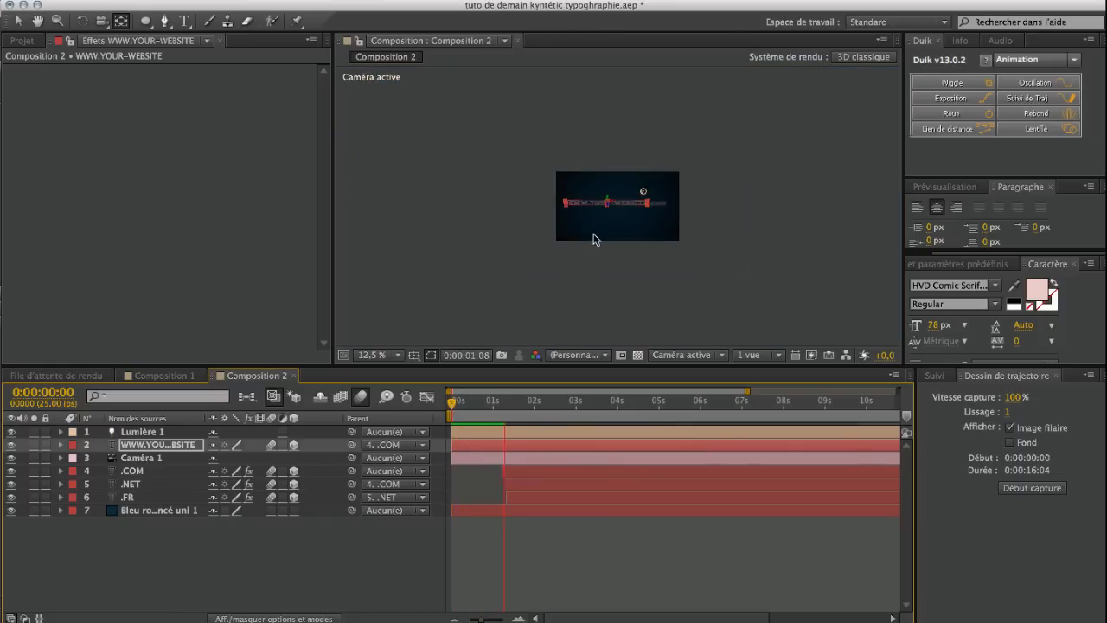
{"action": "key", "text": "space"}
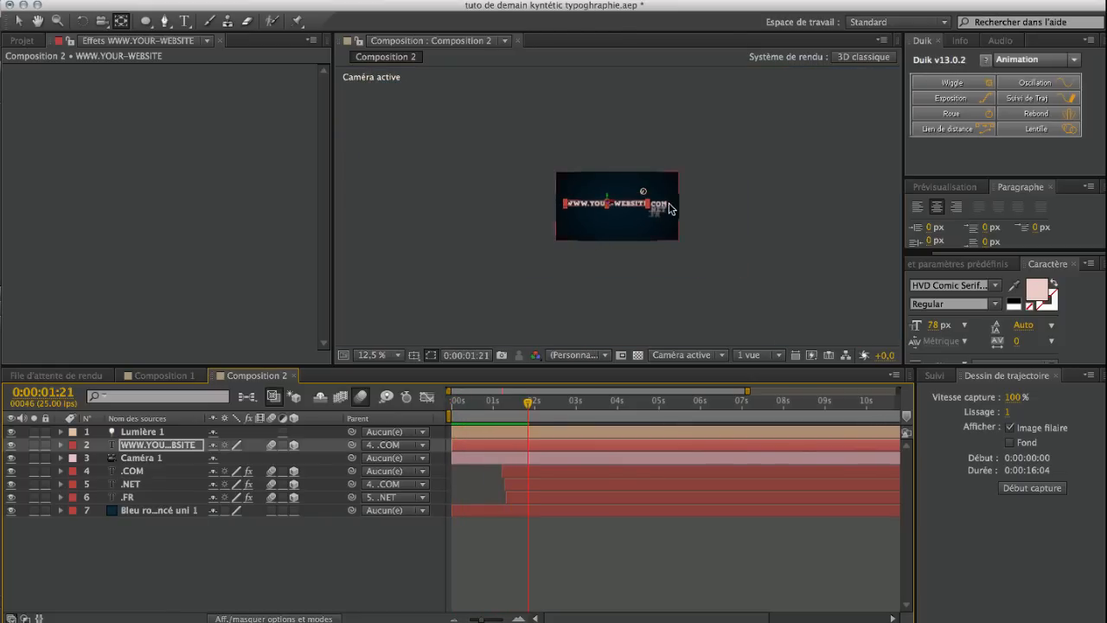
{"action": "scroll", "coordinate": [664, 210], "scroll_direction": "up", "scroll_amount": 2}
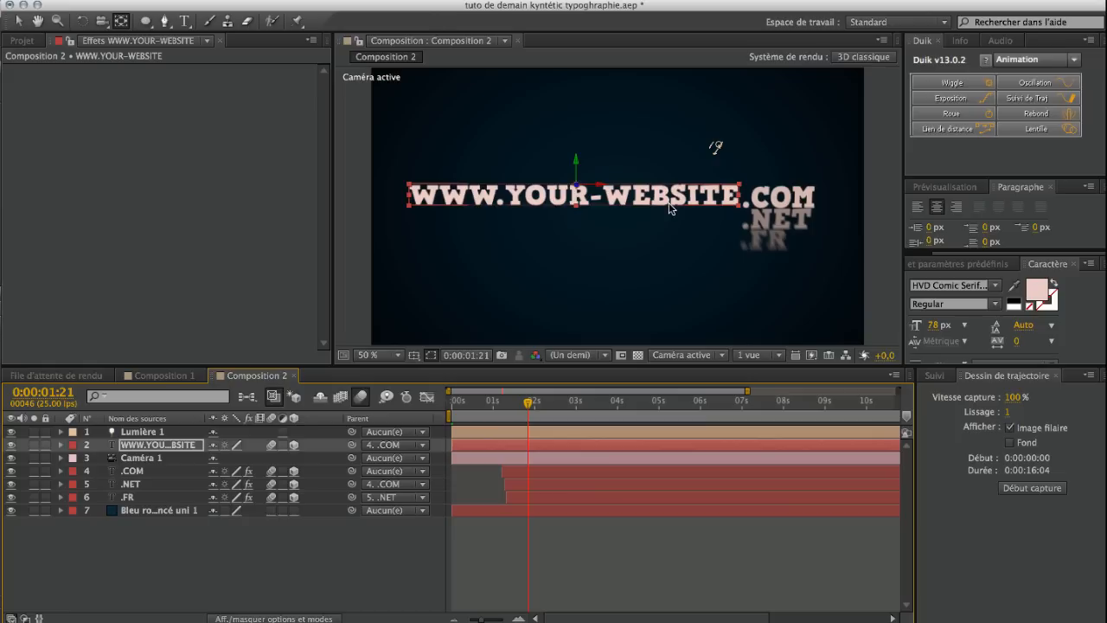
{"action": "key", "text": "v"}
{"action": "left_click", "coordinate": [576, 166]}
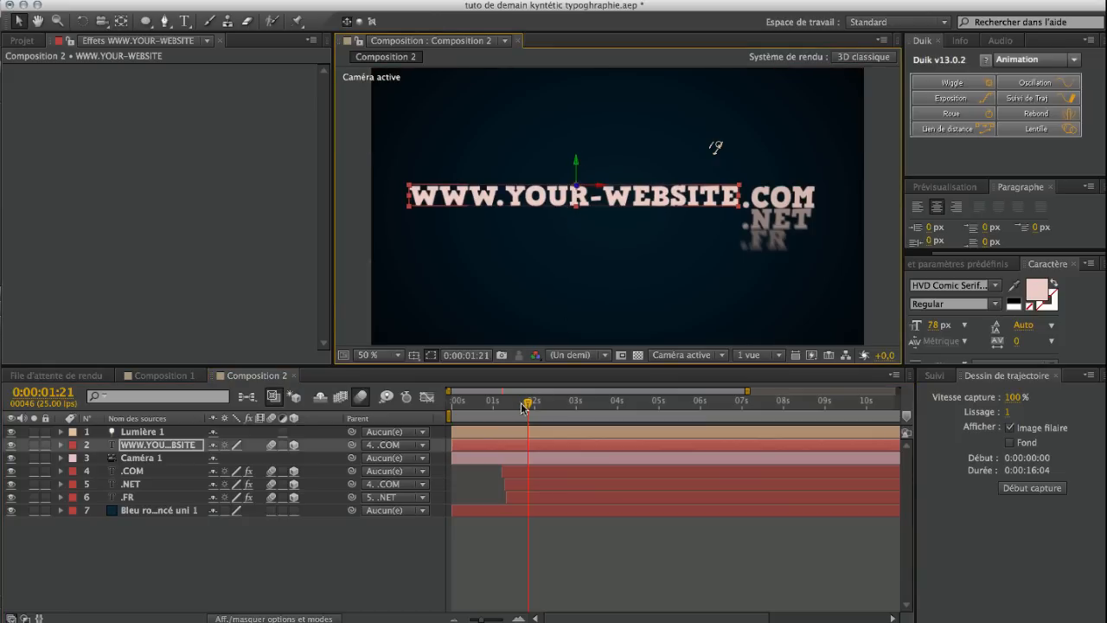
{"action": "left_click_drag", "start_coordinate": [501, 405], "coordinate": [492, 403]}
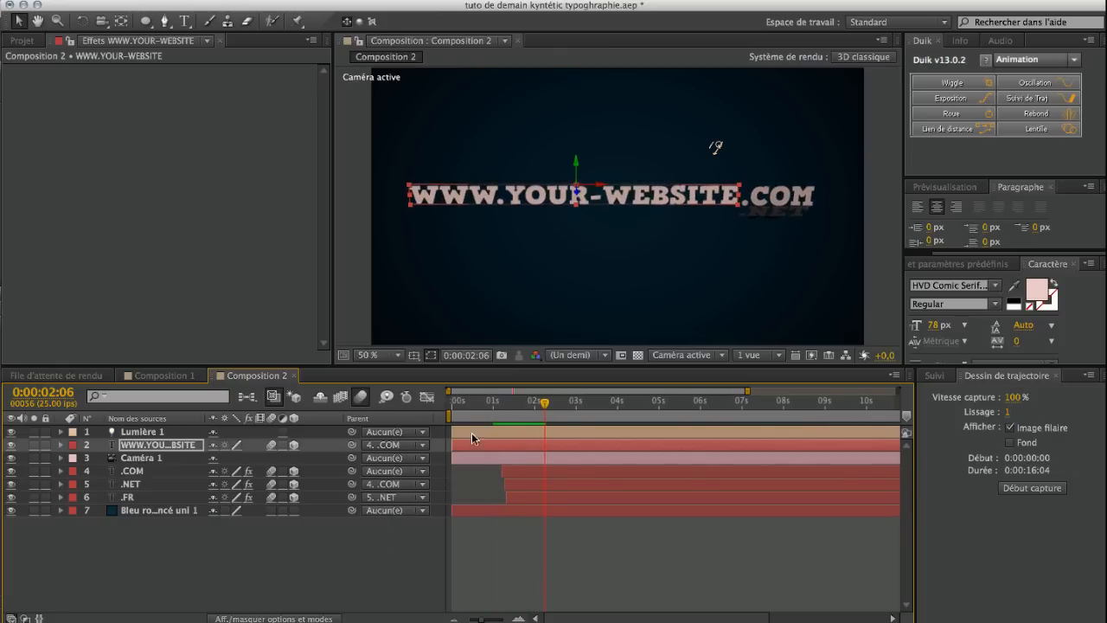
- Extend the work area to the full composition length and play a RAM preview of the animation
{"action": "left_click_drag", "start_coordinate": [747, 391], "coordinate": [653, 437]}
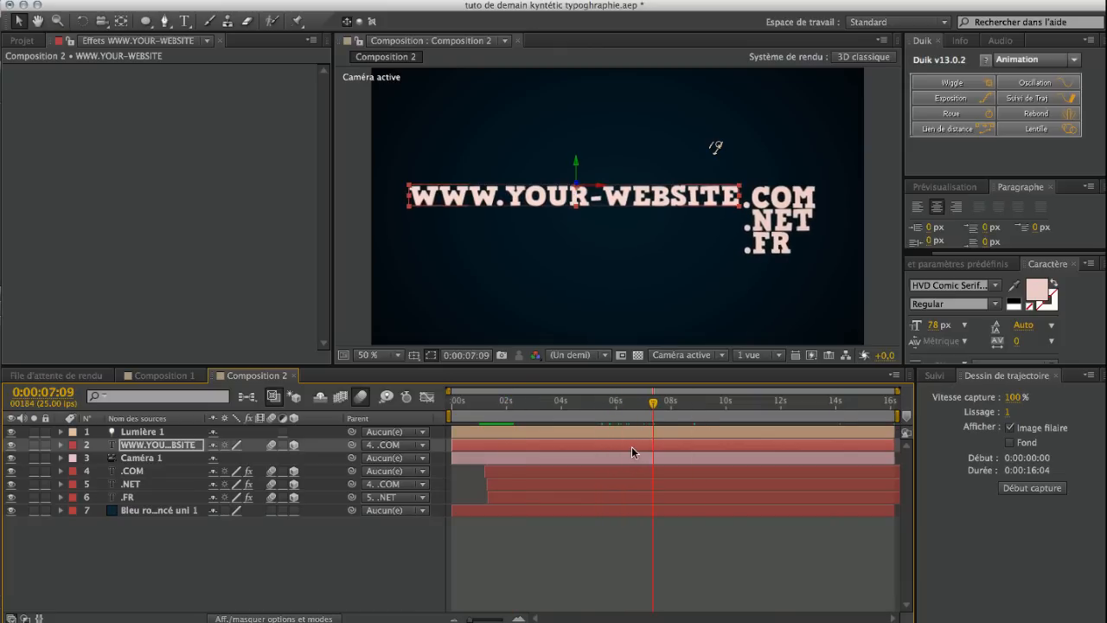
{"action": "left_click", "coordinate": [955, 187]}
{"action": "left_click", "coordinate": [1052, 206]}
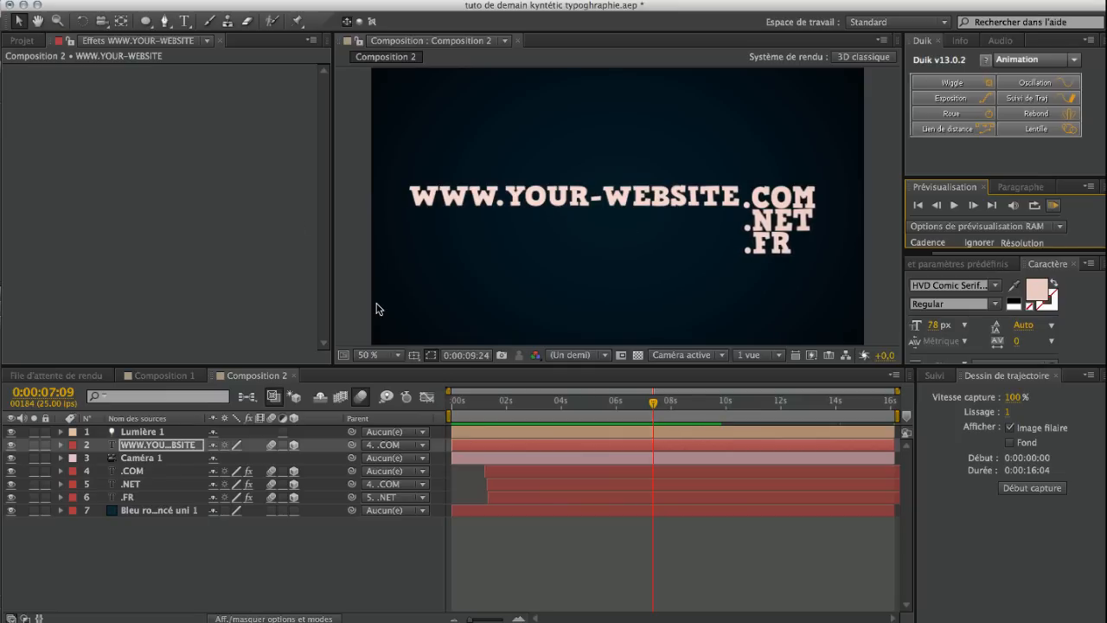
{"action": "key", "text": "space"}
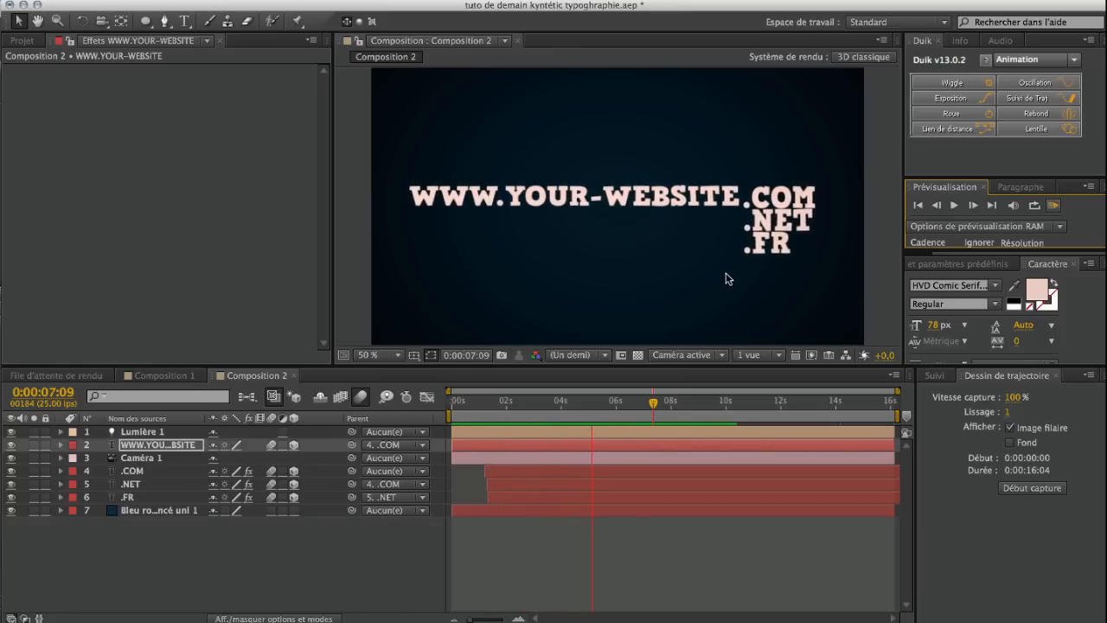
- Reveal Composition 2 in the project and scrub forward to 0:00:07:24 to check the end of the animation
{"action": "left_click", "coordinate": [176, 551]}
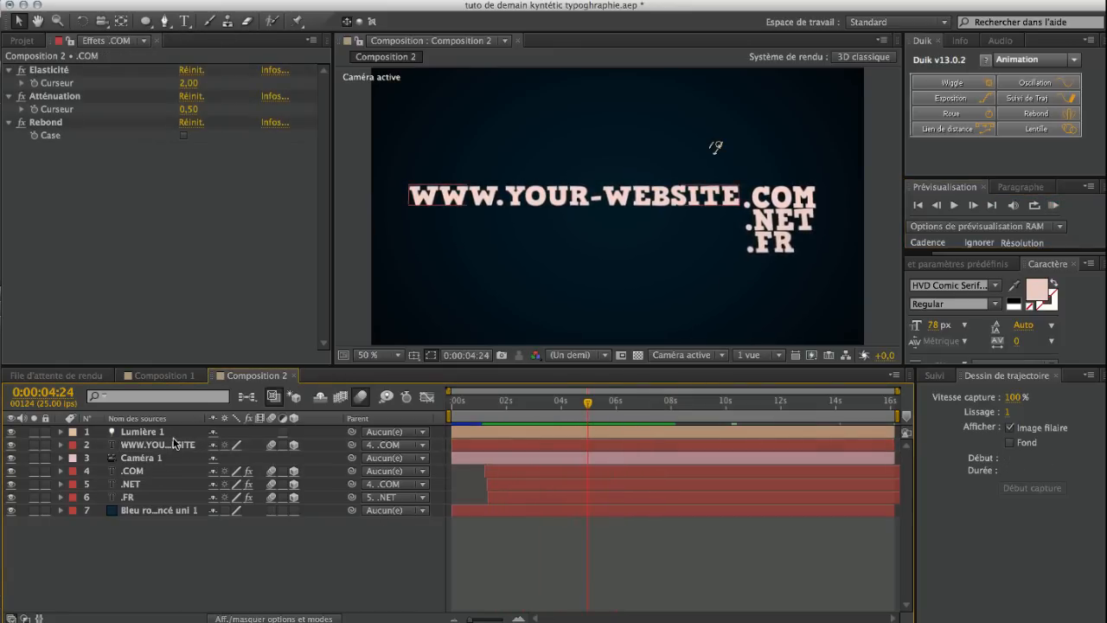
{"action": "right_click", "coordinate": [118, 560]}
{"action": "left_click", "coordinate": [161, 494]}
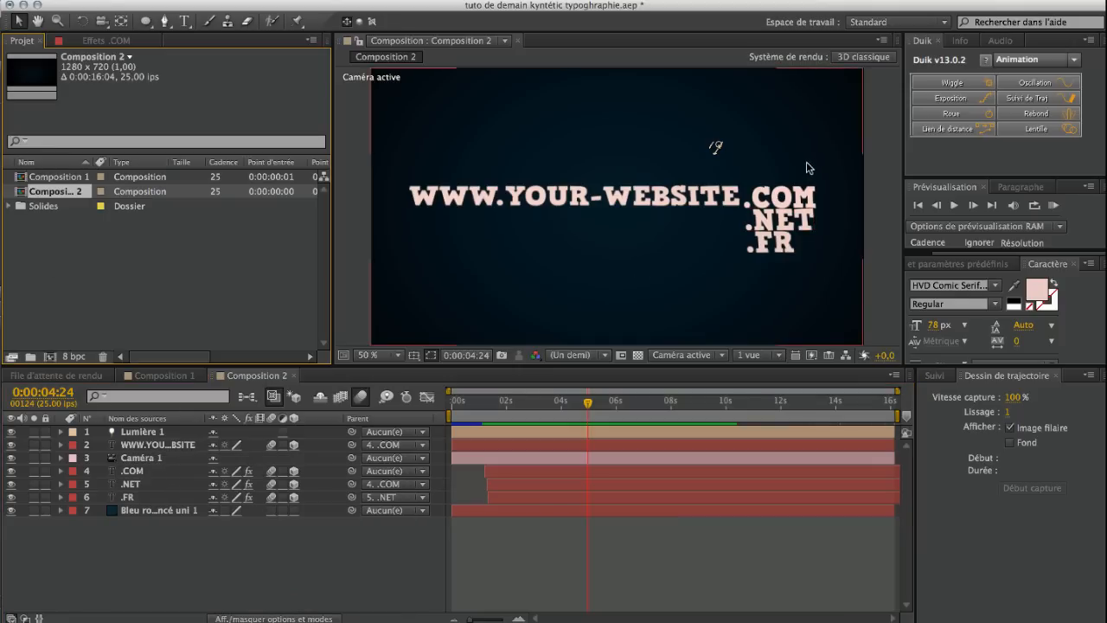
{"action": "left_click_drag", "start_coordinate": [594, 402], "coordinate": [685, 384]}
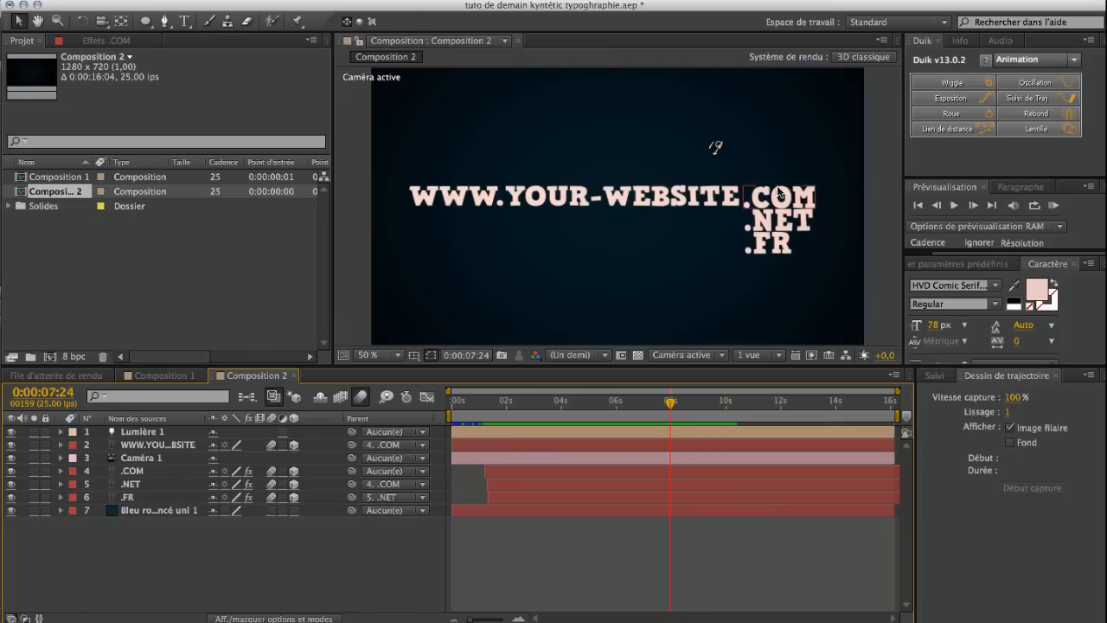